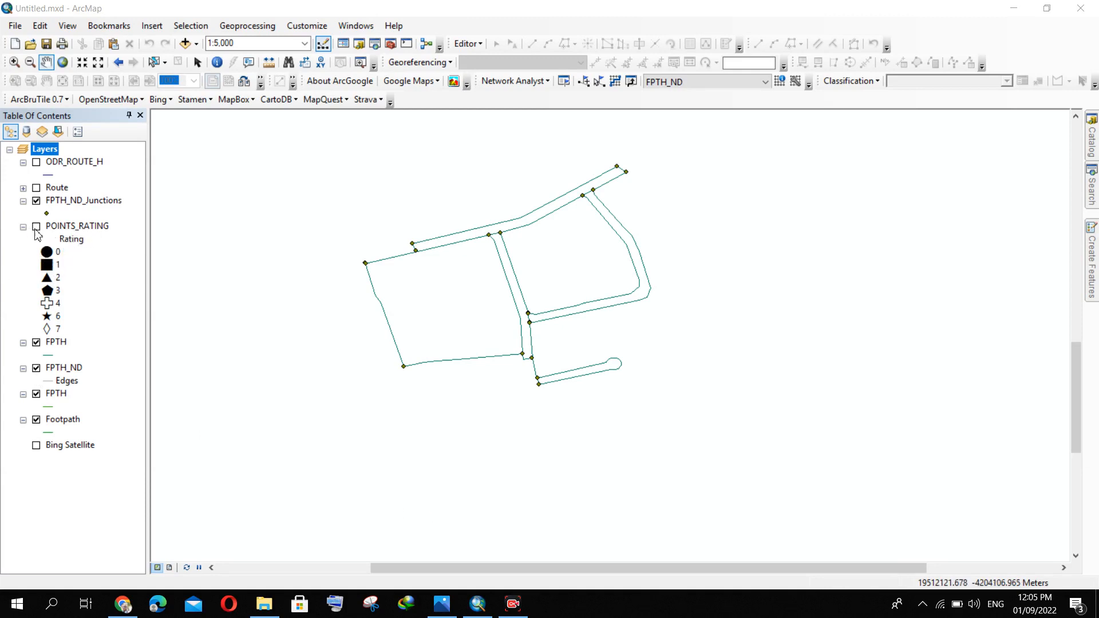
- Show the POINTS_RATING layer to view the rated points against the footpaths, and hide it again
left_click(36, 228)
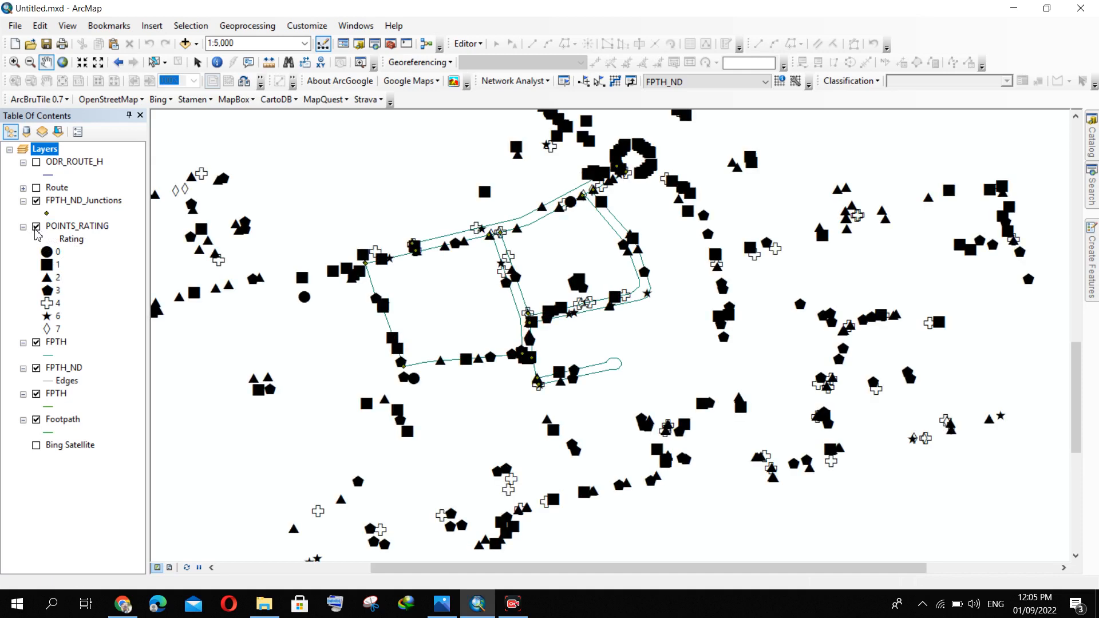
left_click(35, 229)
left_click(35, 228)
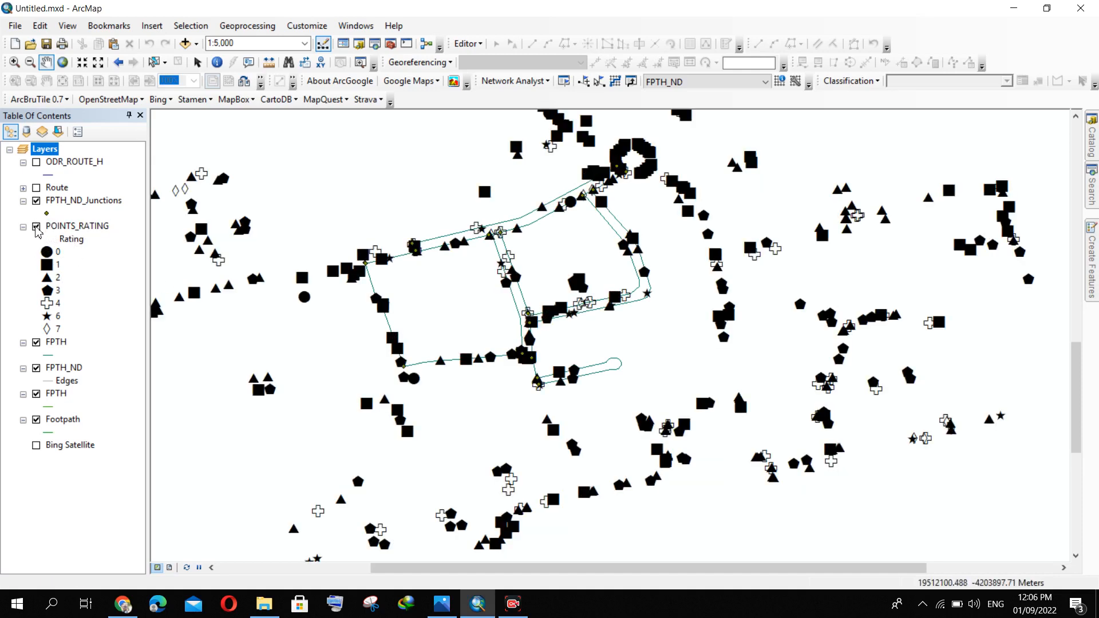
left_click(35, 229)
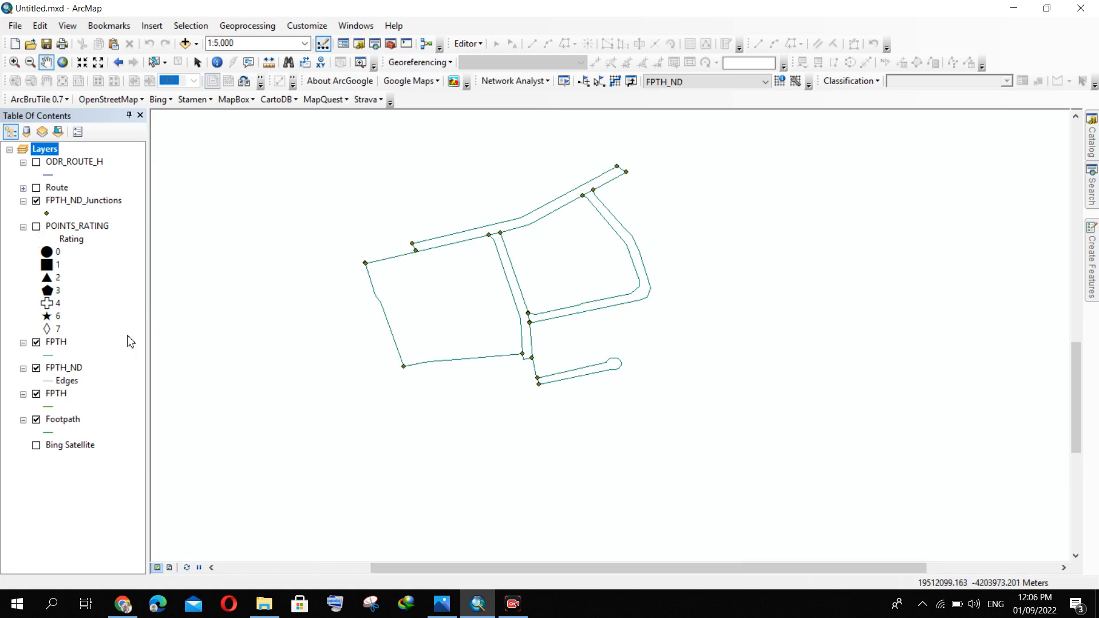
- Hide the Footpath and FPTH_ND_Junctions layers on the map
left_click(36, 421)
left_click(36, 201)
mouse_move(1092, 138)
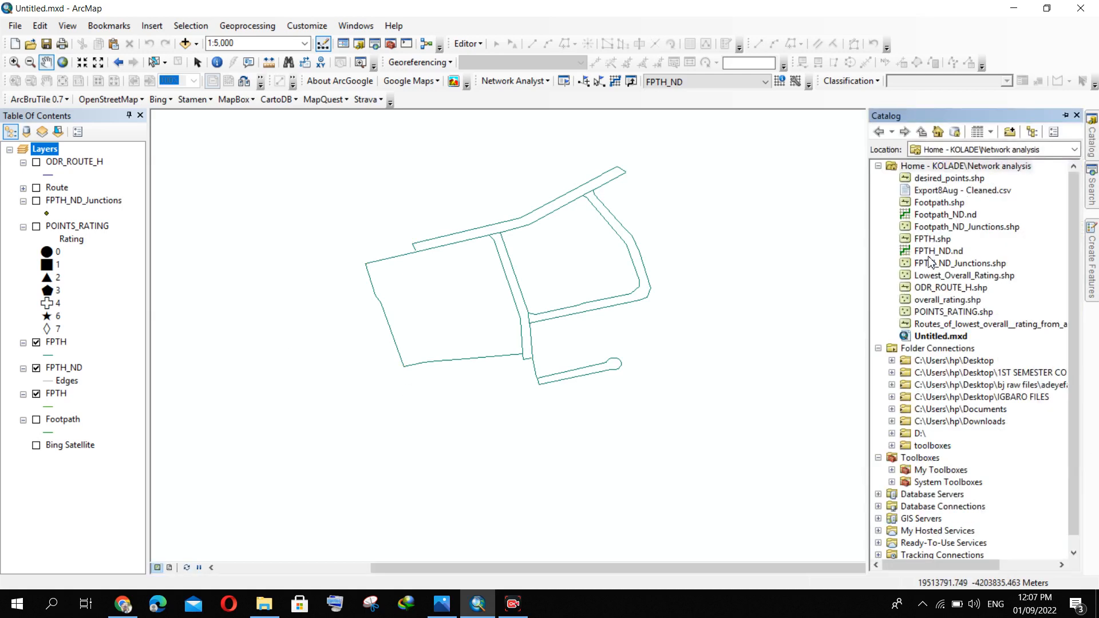
right_click(941, 169)
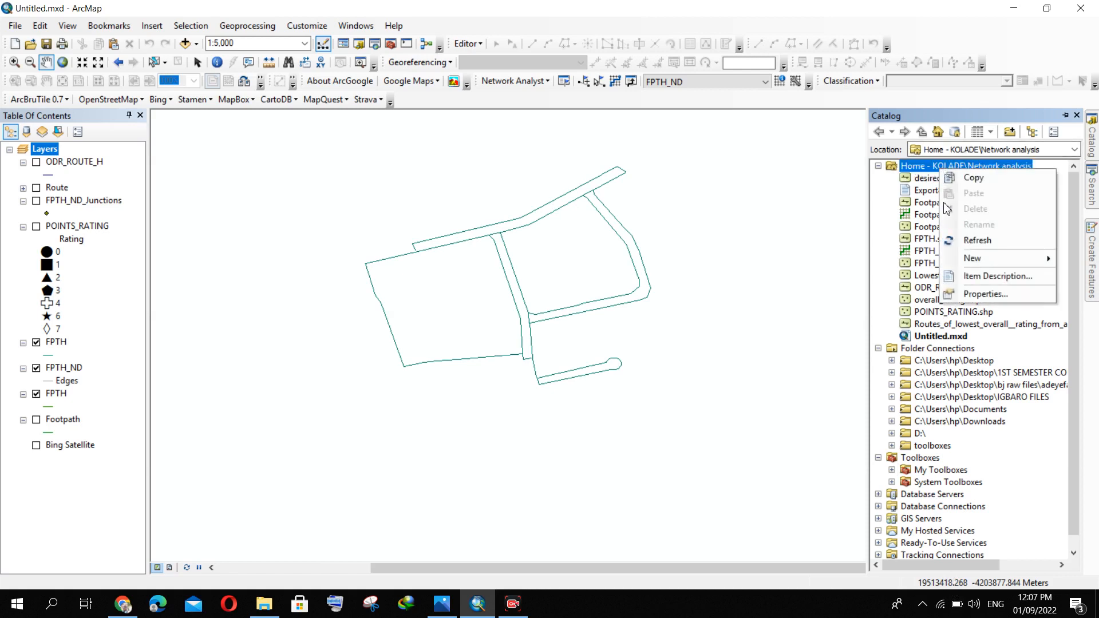
mouse_move(973, 261)
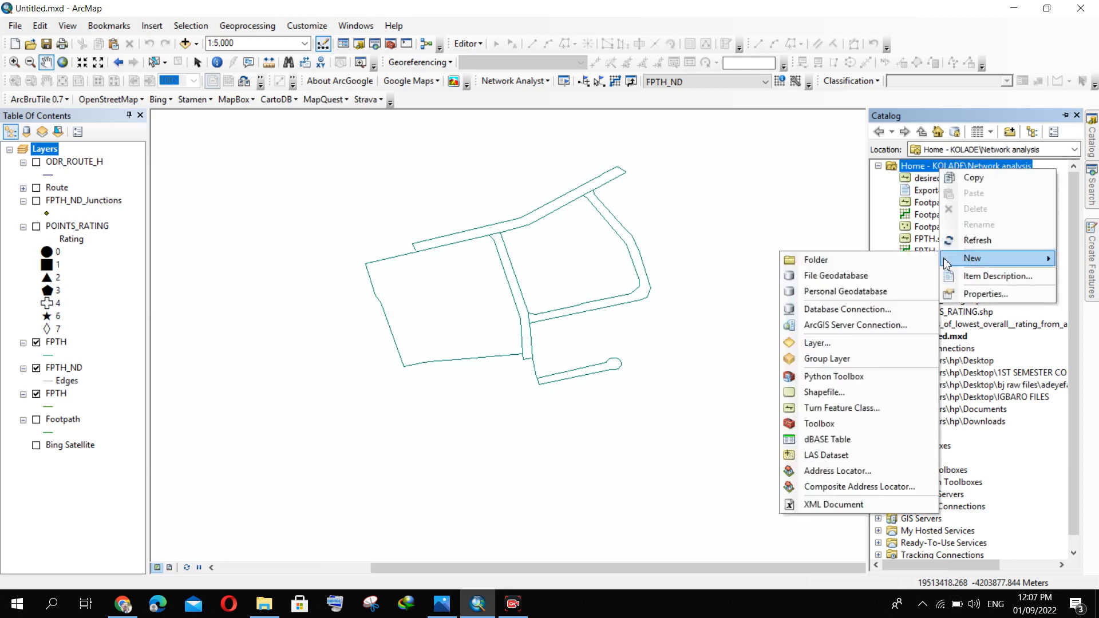
left_click(830, 392)
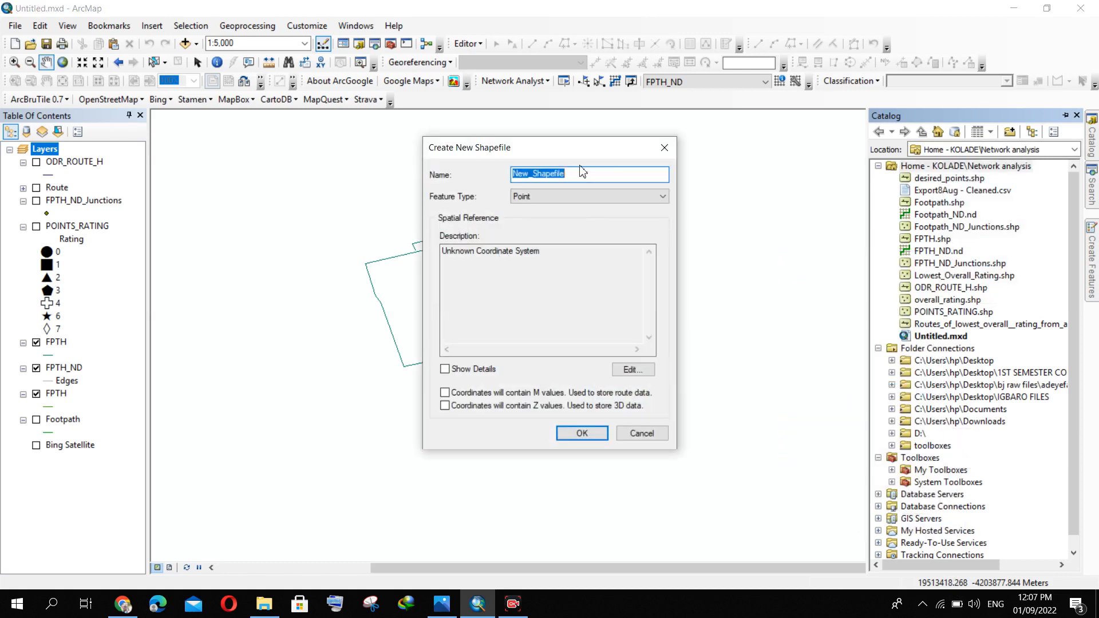
type("N")
left_click(572, 199)
left_click(564, 218)
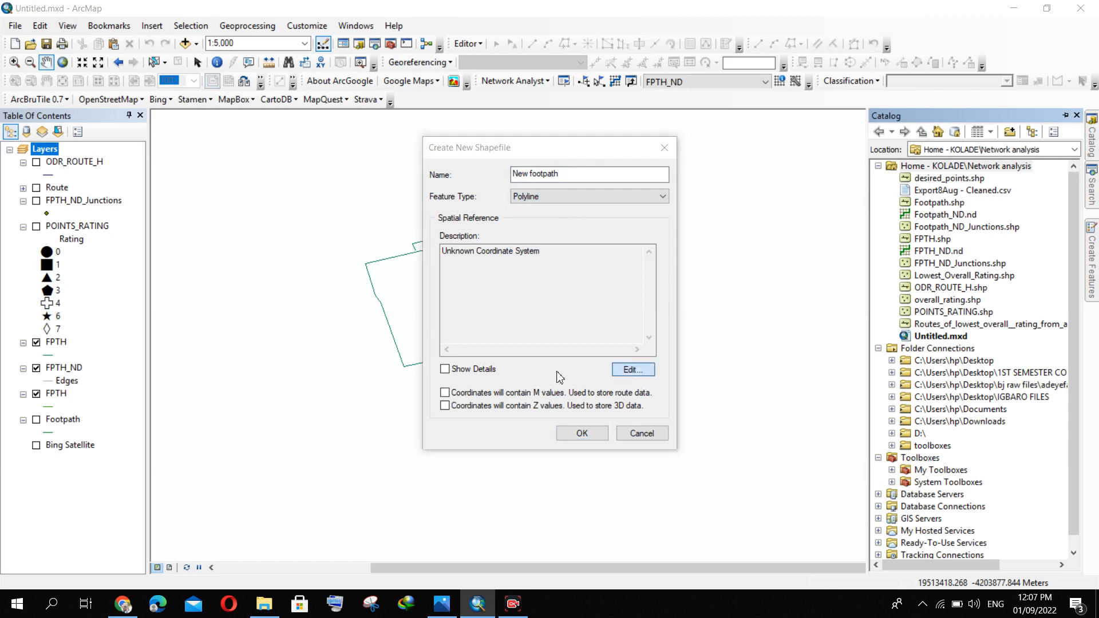
left_click(640, 378)
scroll(493, 255, "down", 1)
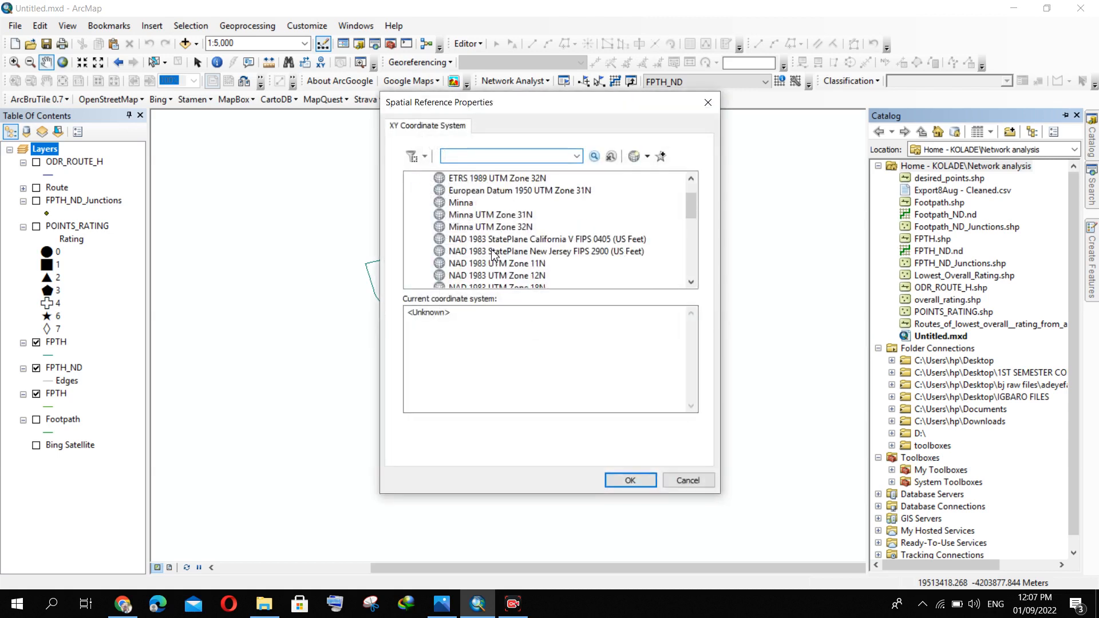
scroll(504, 223, "down", 2)
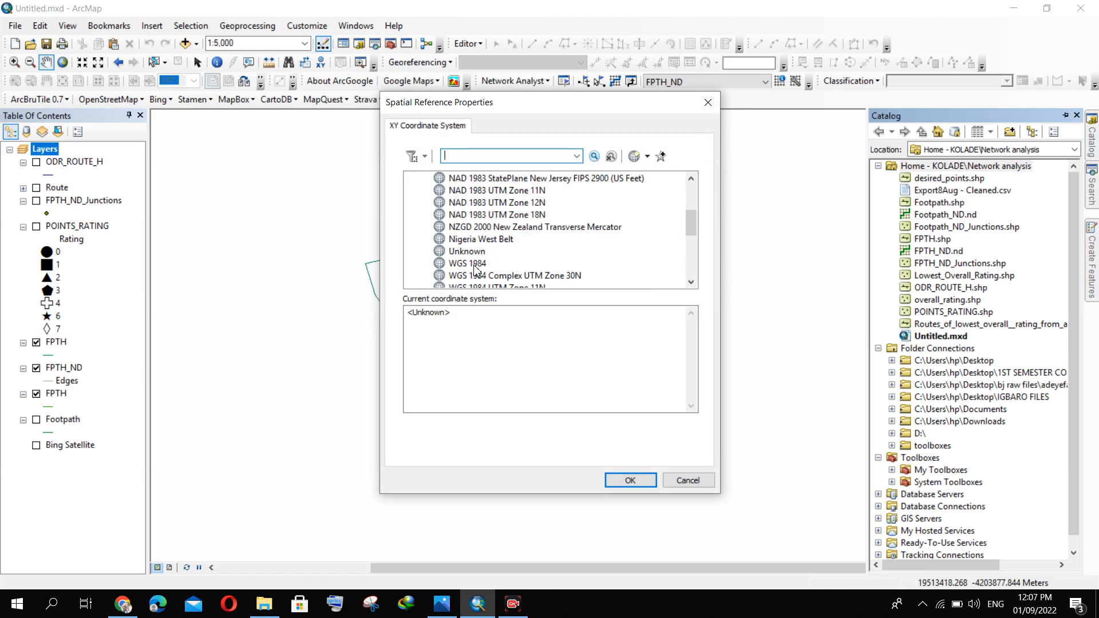
left_click(708, 102)
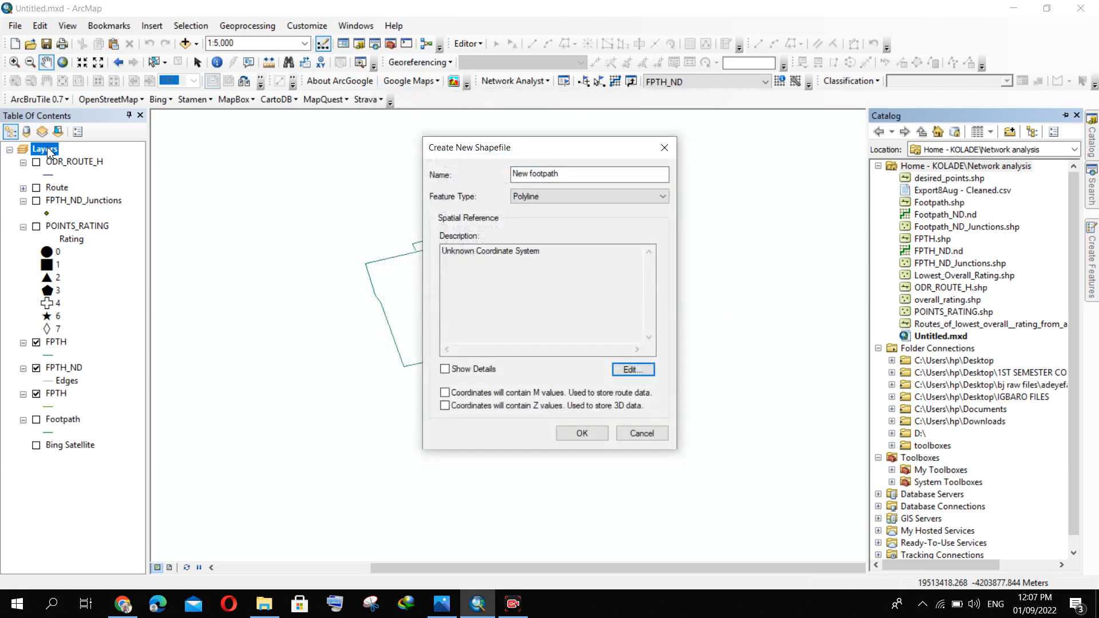
left_click(665, 148)
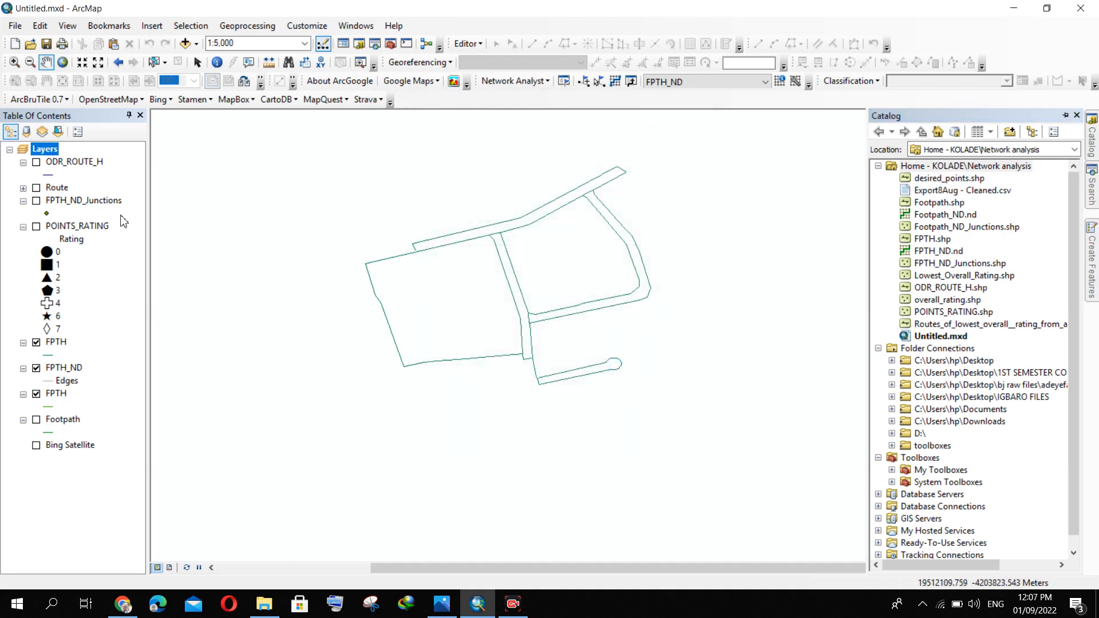
- Check the coordinate system assigned to the Layers data frame
right_click(44, 152)
left_click(173, 459)
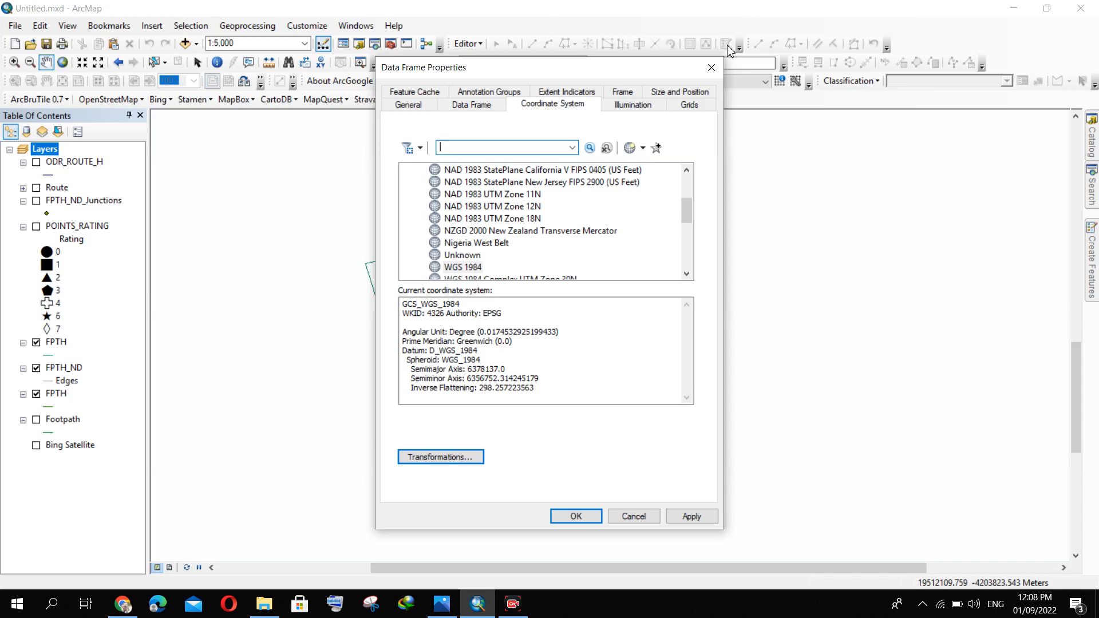
left_click(712, 67)
- Copy the projected coordinate system name from the Footpath layer's data source details
left_click(59, 422)
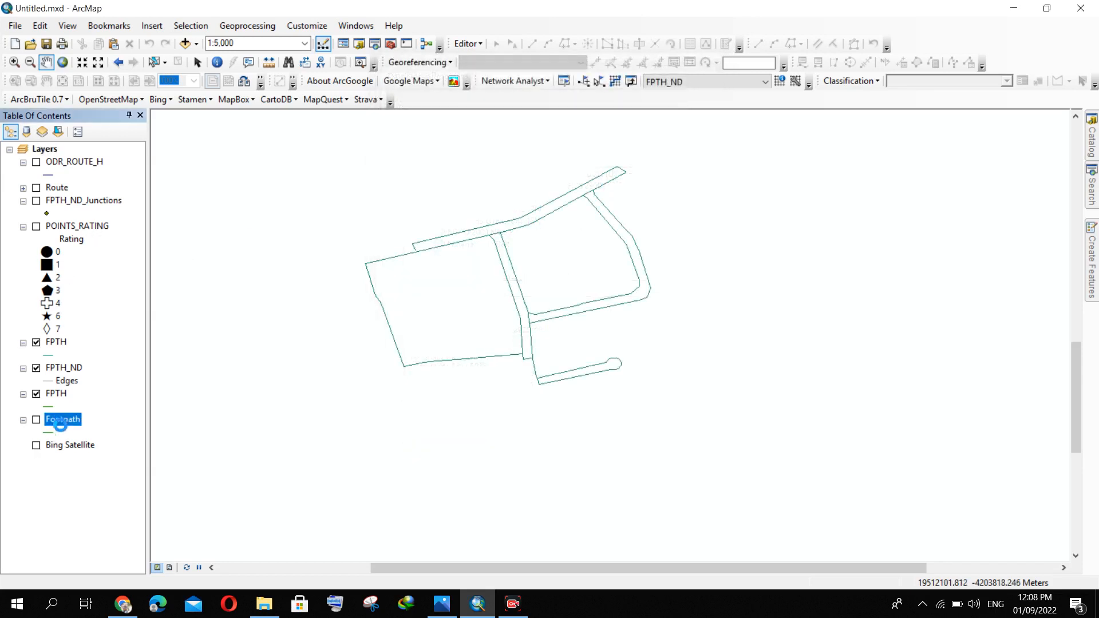
right_click(60, 424)
left_click(96, 409)
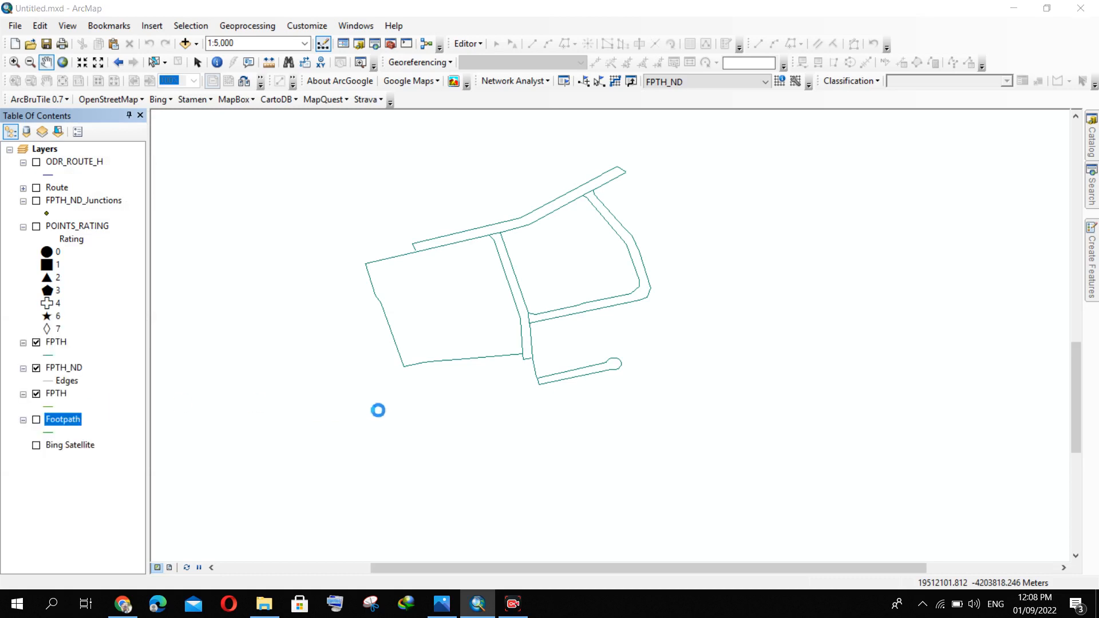
left_click(368, 128)
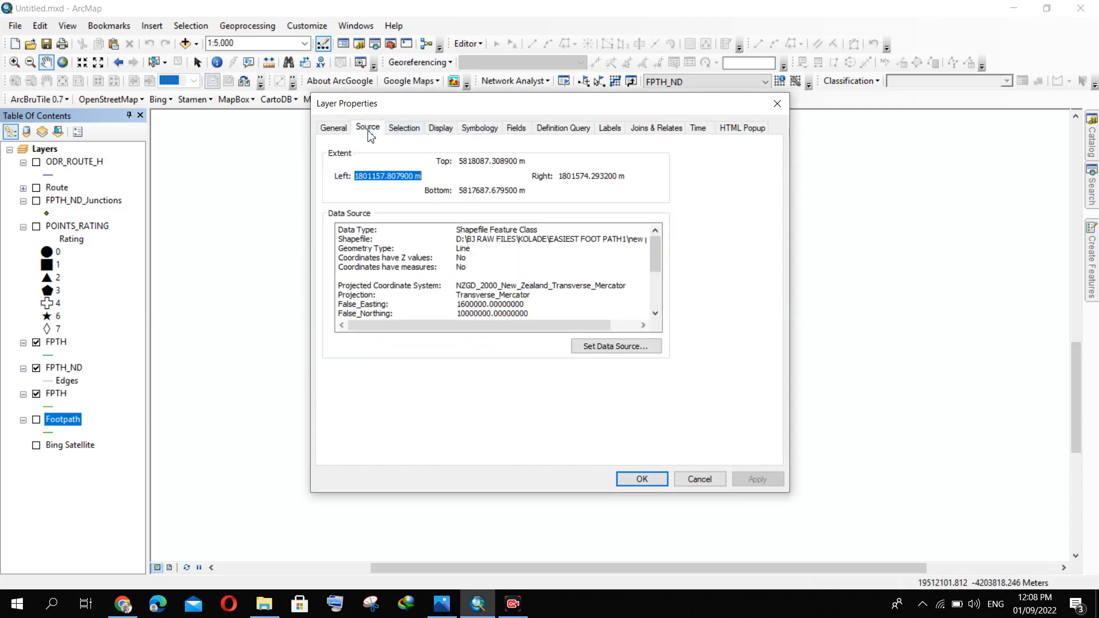
scroll(457, 283, "down", 1)
scroll(457, 280, "up", 1)
scroll(457, 275, "down", 2)
scroll(455, 266, "up", 1)
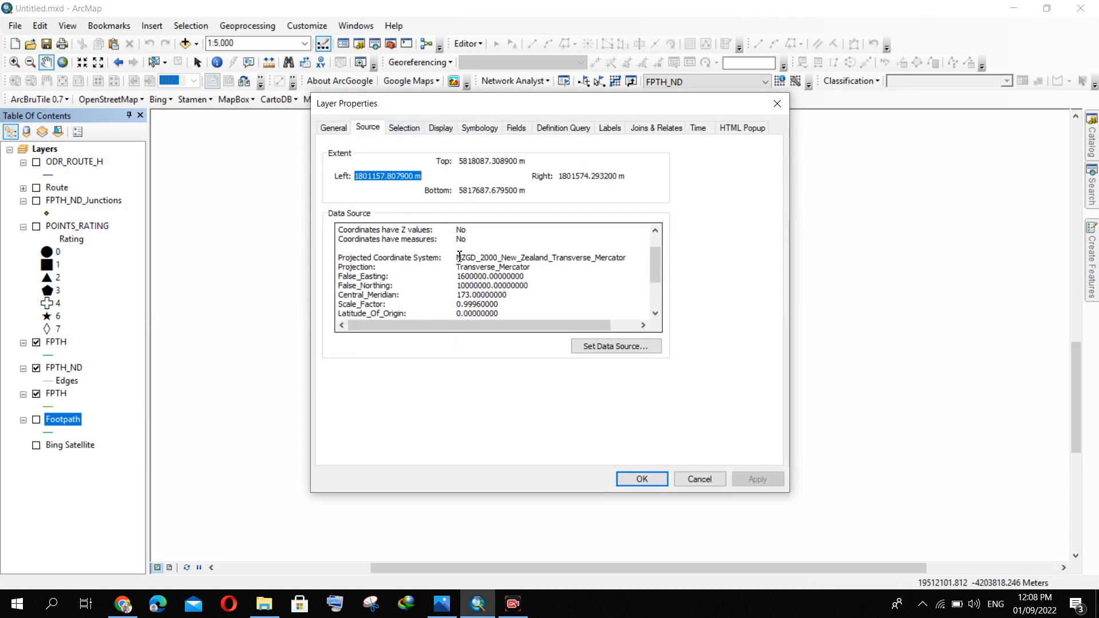
left_click_drag(460, 257, 635, 261)
right_click(620, 257)
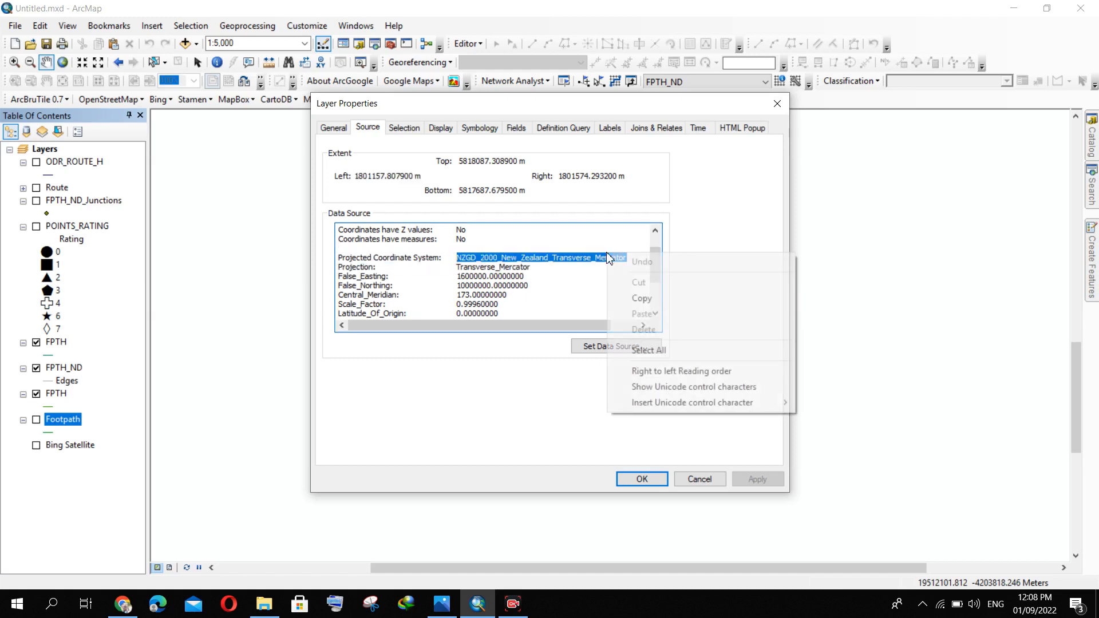
left_click(639, 297)
left_click(707, 481)
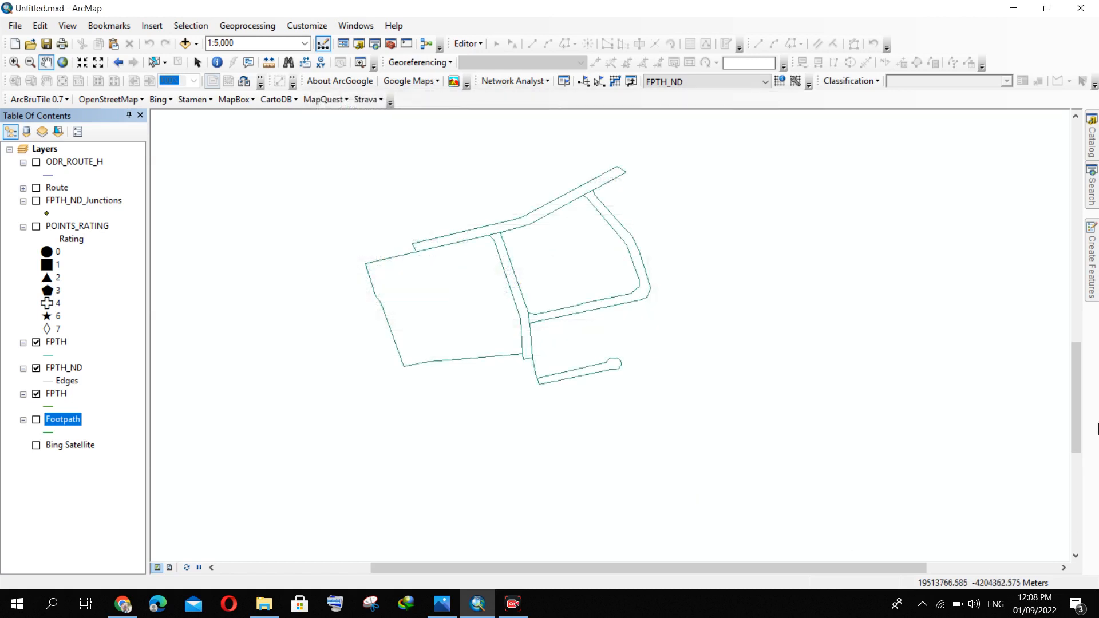
- Start a new shapefile in the Network analysis home folder, named New foot path, with the Polyline feature type
left_click(1092, 150)
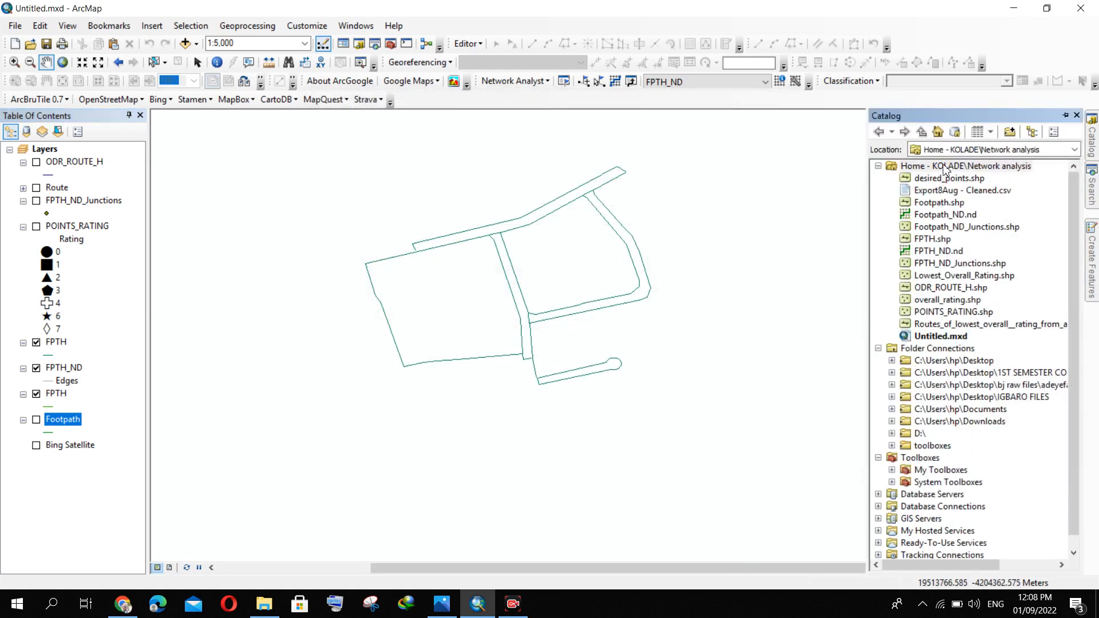
right_click(942, 166)
mouse_move(973, 252)
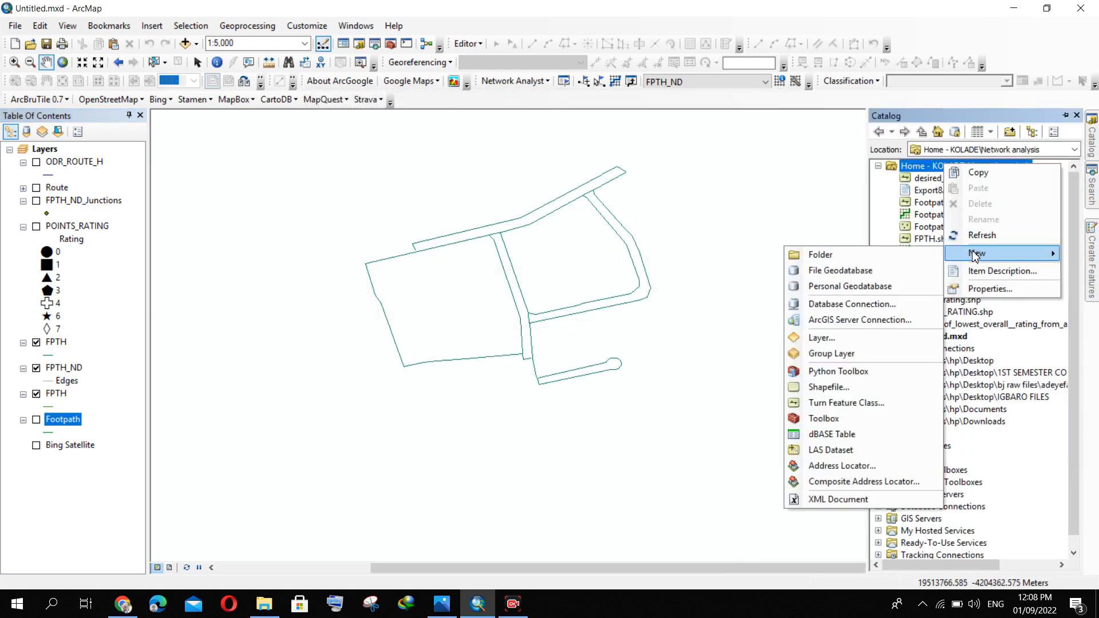
left_click(828, 387)
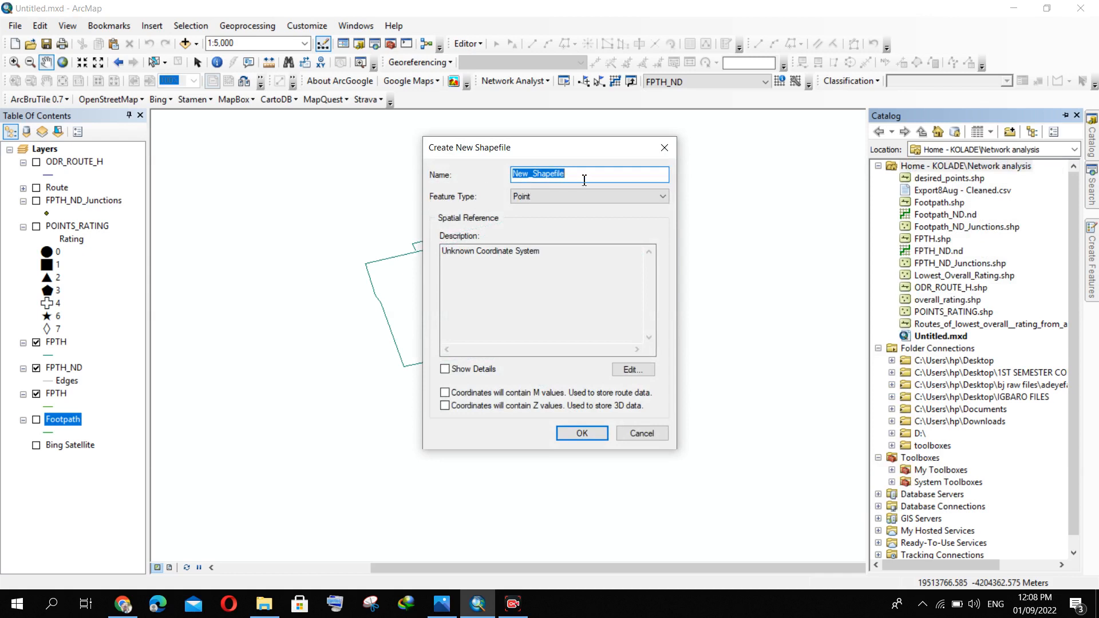
type("N")
key("BackSpace")
type("ot path")
key("Right")
key("BackSpace")
left_click(529, 175)
left_click(543, 197)
left_click(549, 217)
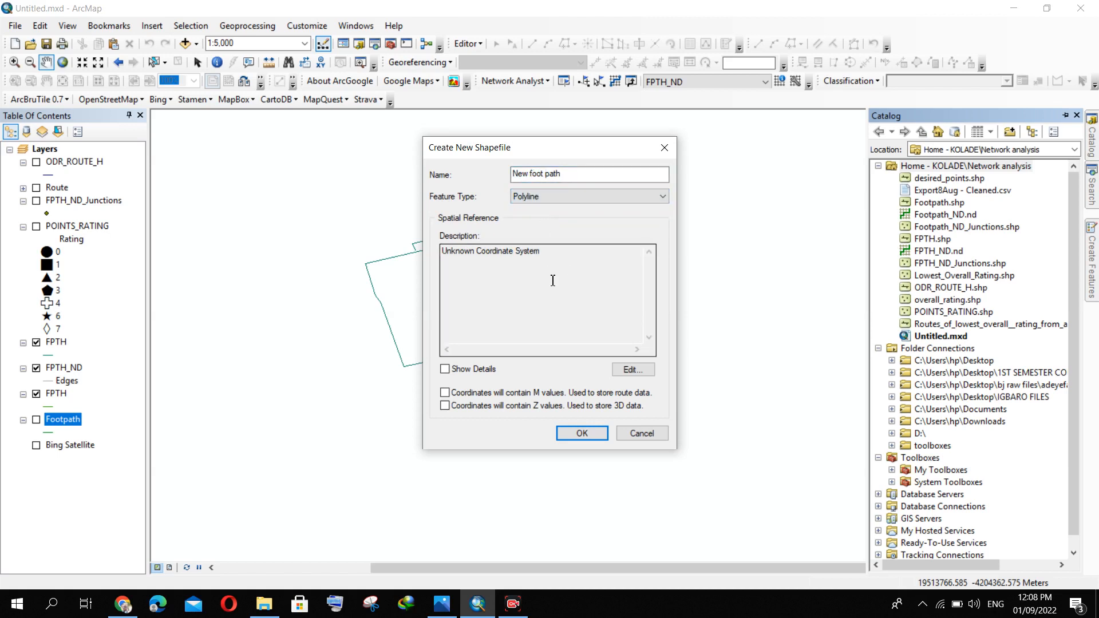
- Assign the NZGD 2000 New Zealand Transverse Mercator coordinate system using the copied name, and create the shapefile
left_click(633, 369)
right_click(507, 158)
left_click(540, 222)
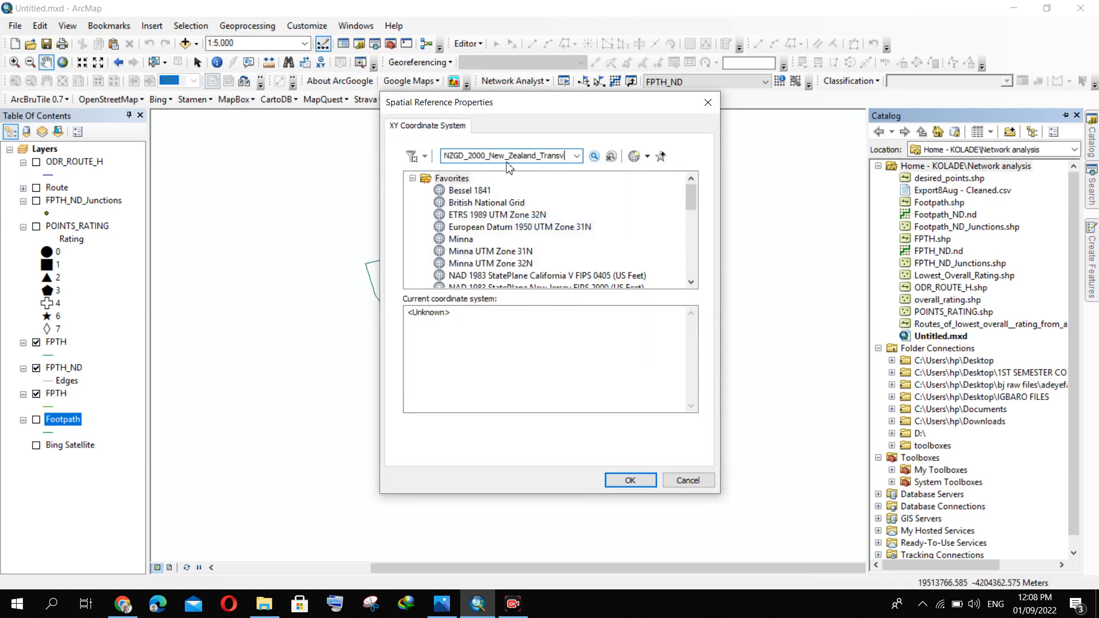
left_click(593, 160)
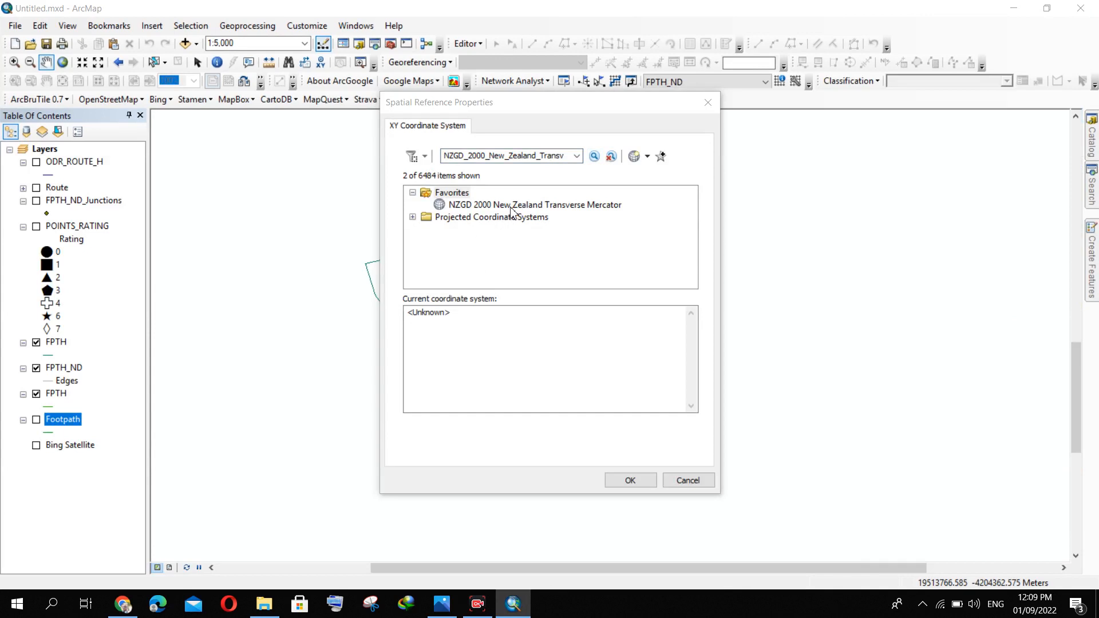
left_click(511, 206)
left_click(650, 486)
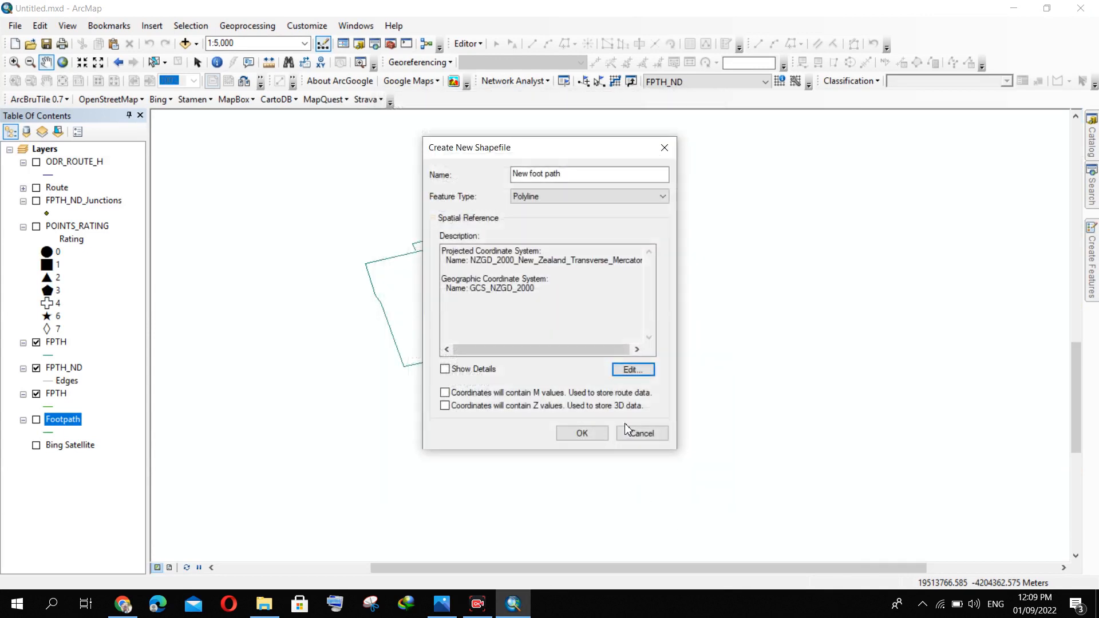
left_click(582, 433)
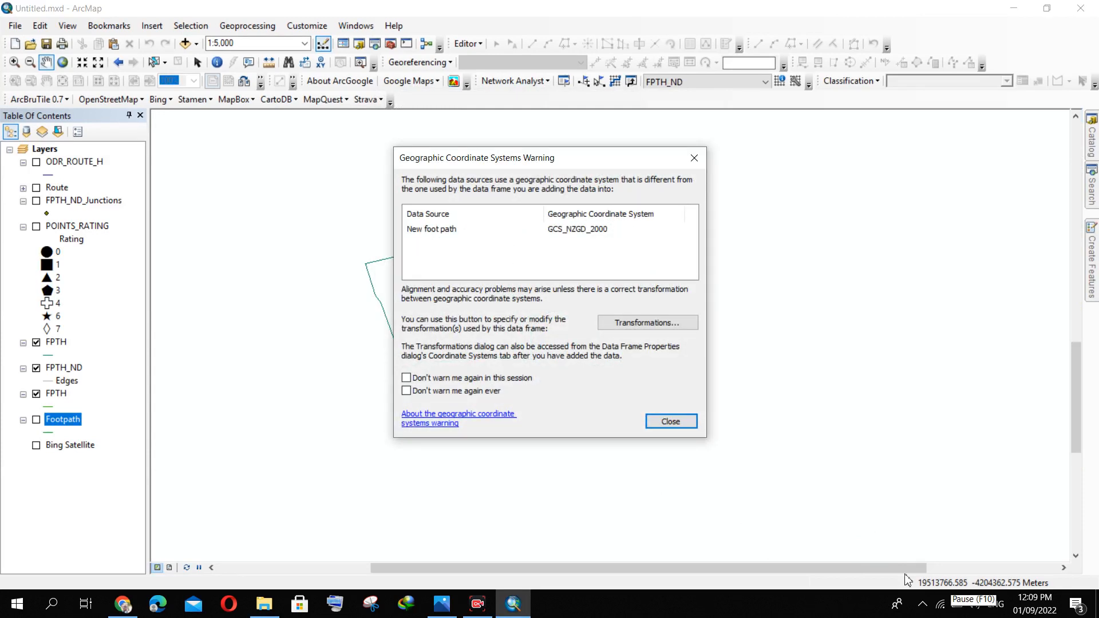
left_click(682, 426)
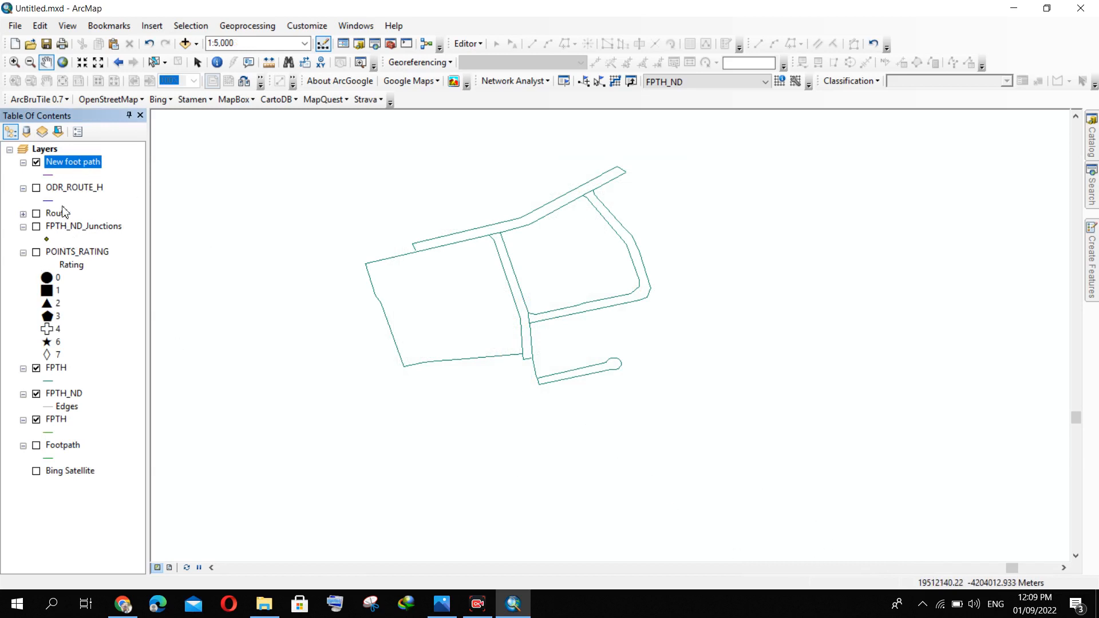
- Inspect the attribute table of the New foot path layer
right_click(67, 165)
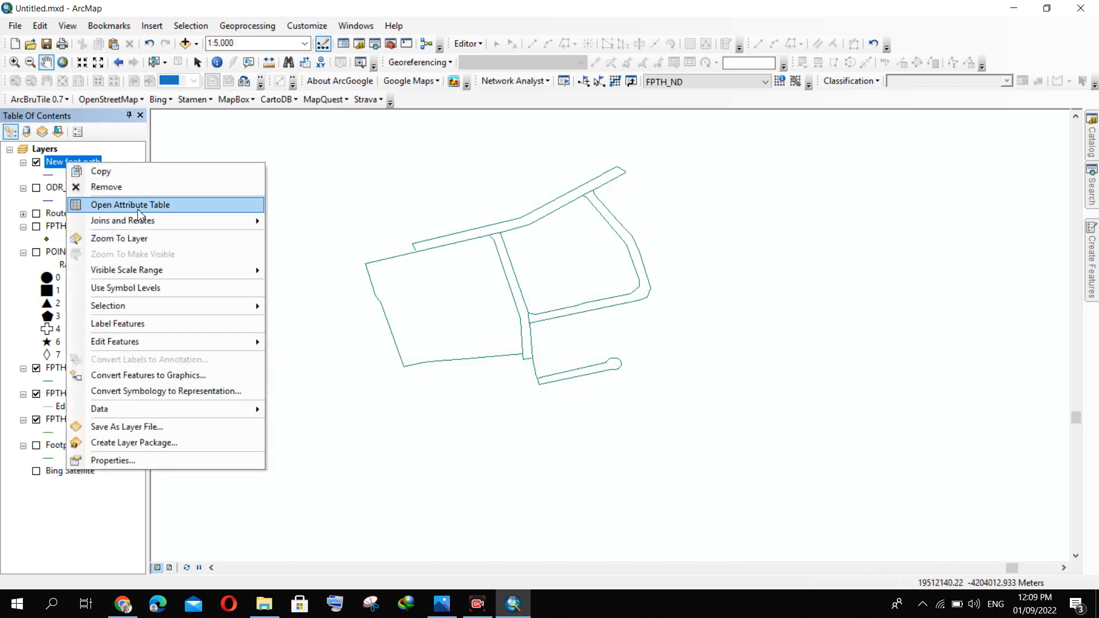
left_click(130, 205)
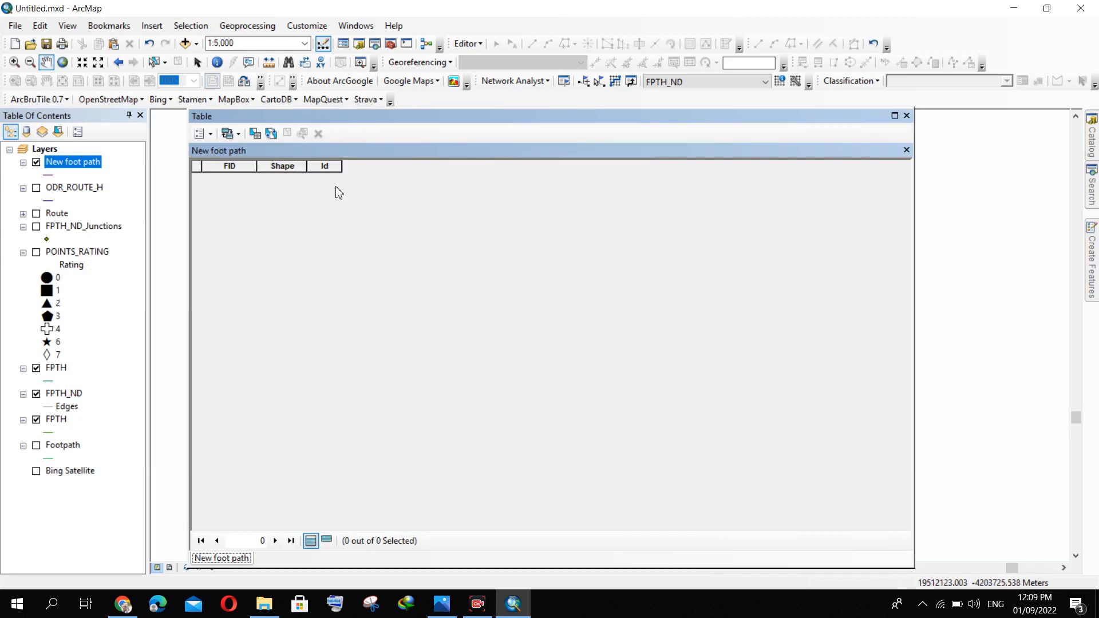
left_click(907, 116)
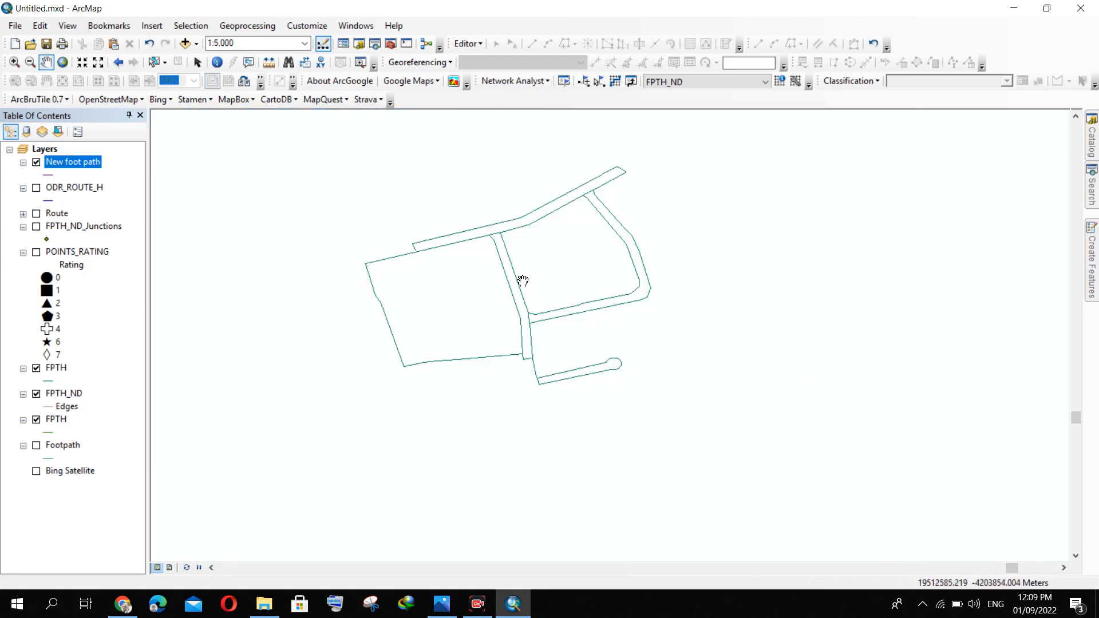
- Turn off the display of the Editor toolbar
left_click(474, 46)
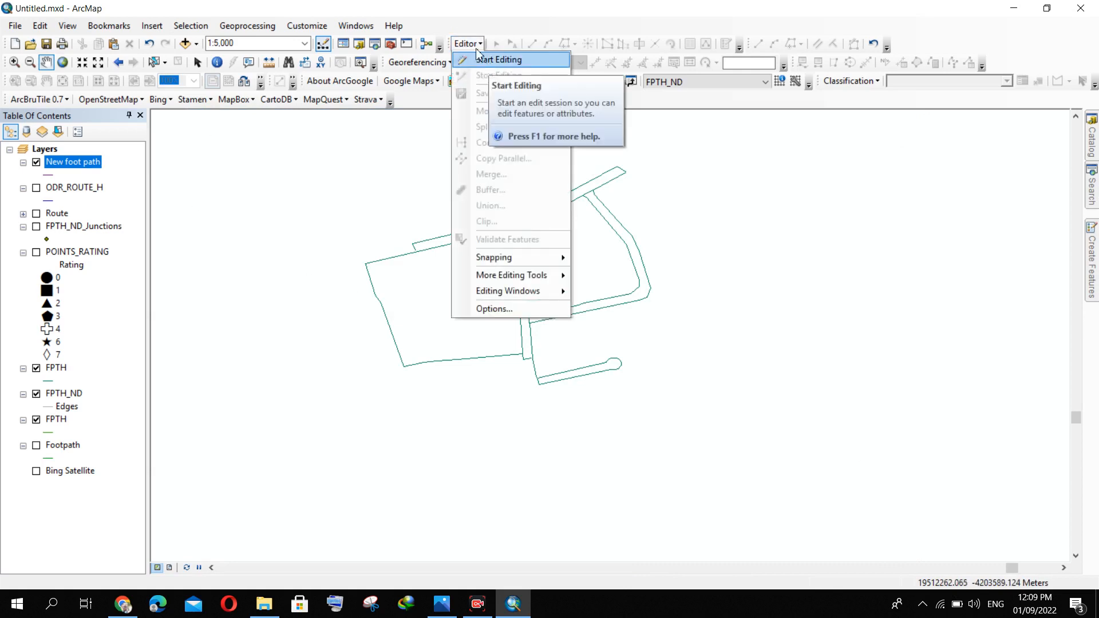
left_click(472, 46)
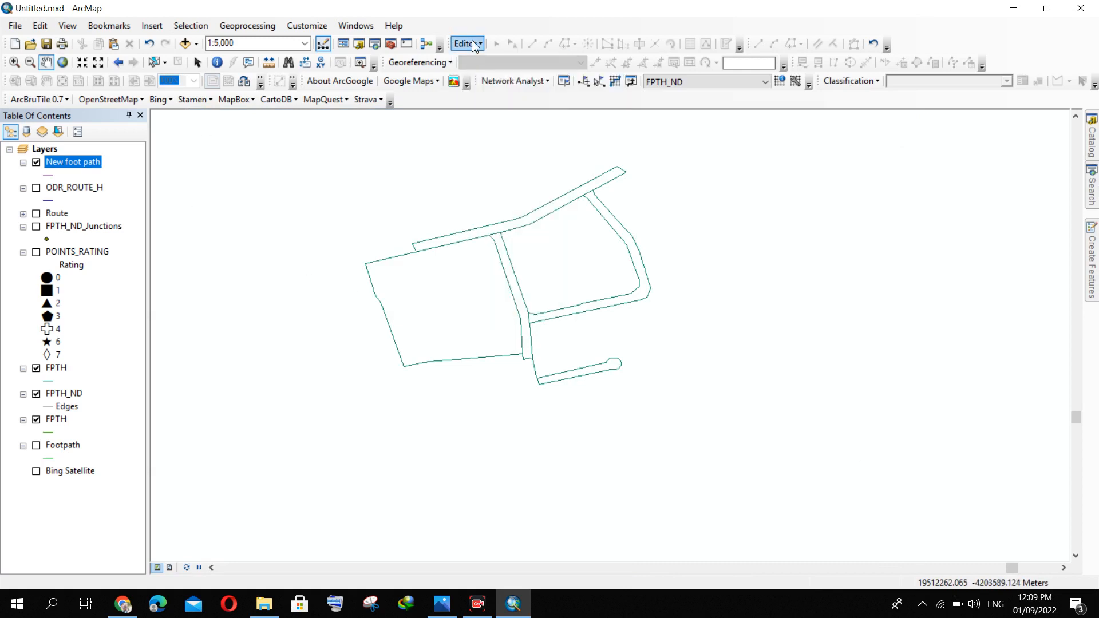
right_click(911, 45)
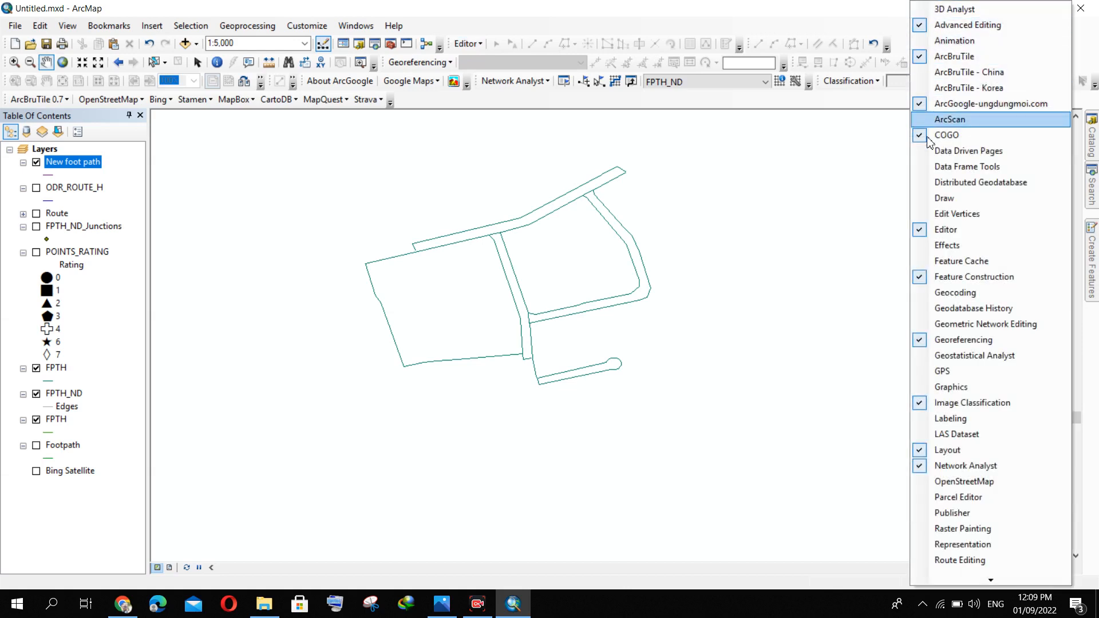
left_click(921, 230)
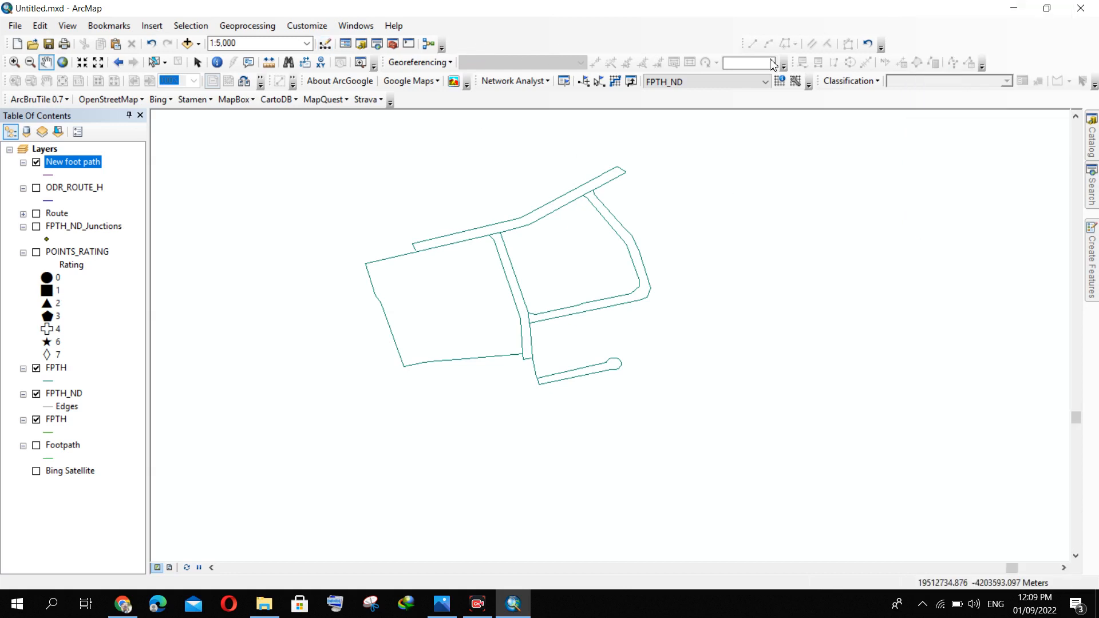
- Turn the display of the Editor toolbar back on
right_click(939, 44)
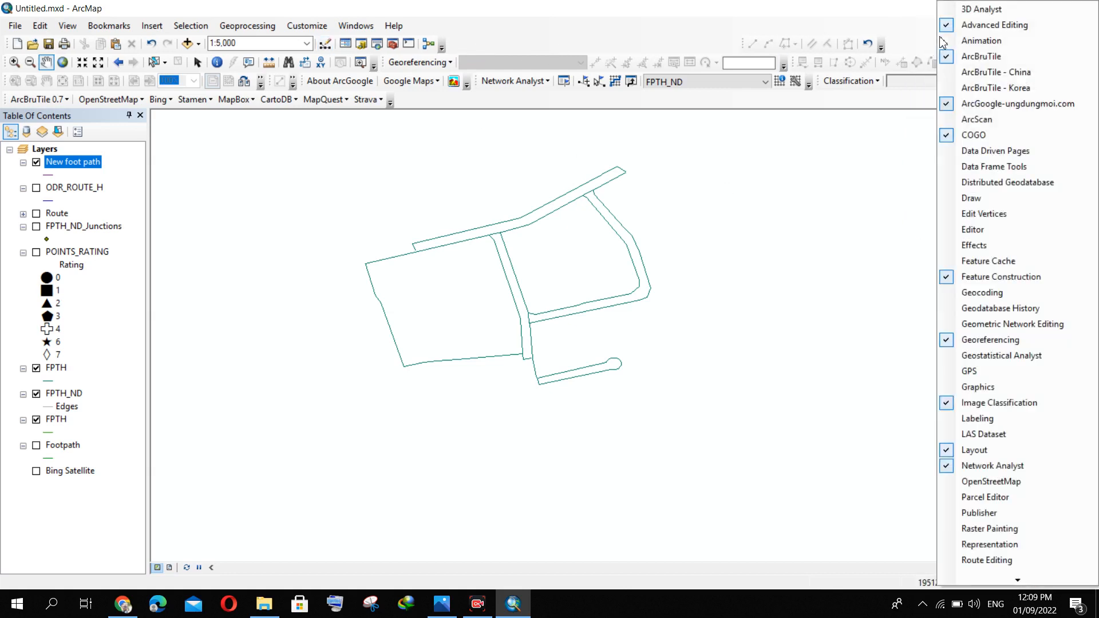
right_click(641, 46)
right_click(641, 46)
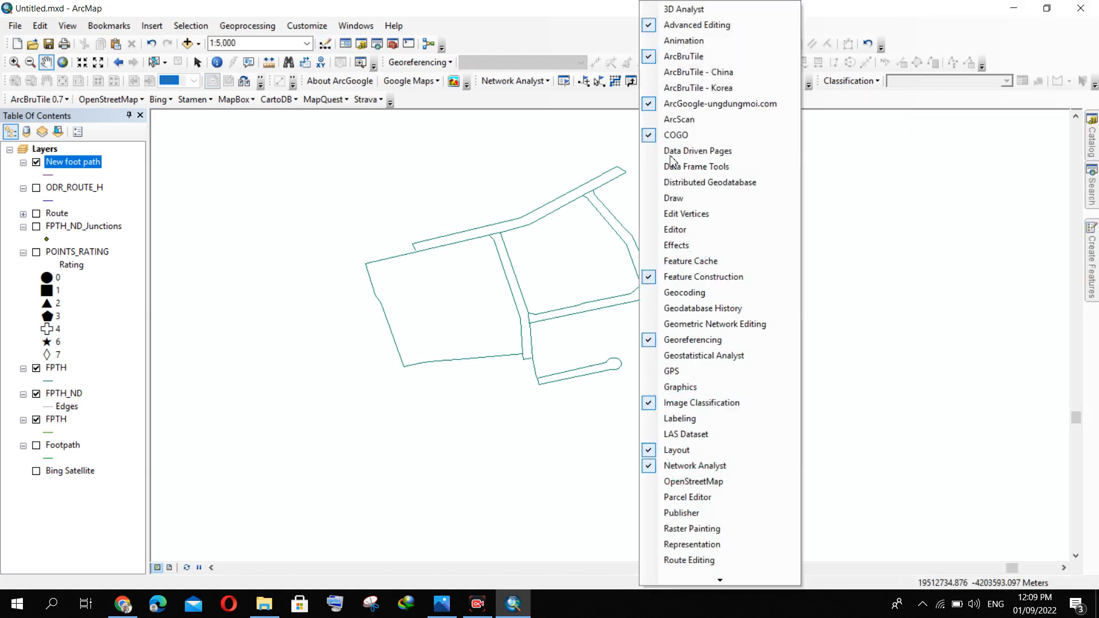
left_click(658, 229)
- Start an edit session on the New foot path layer
left_click(468, 44)
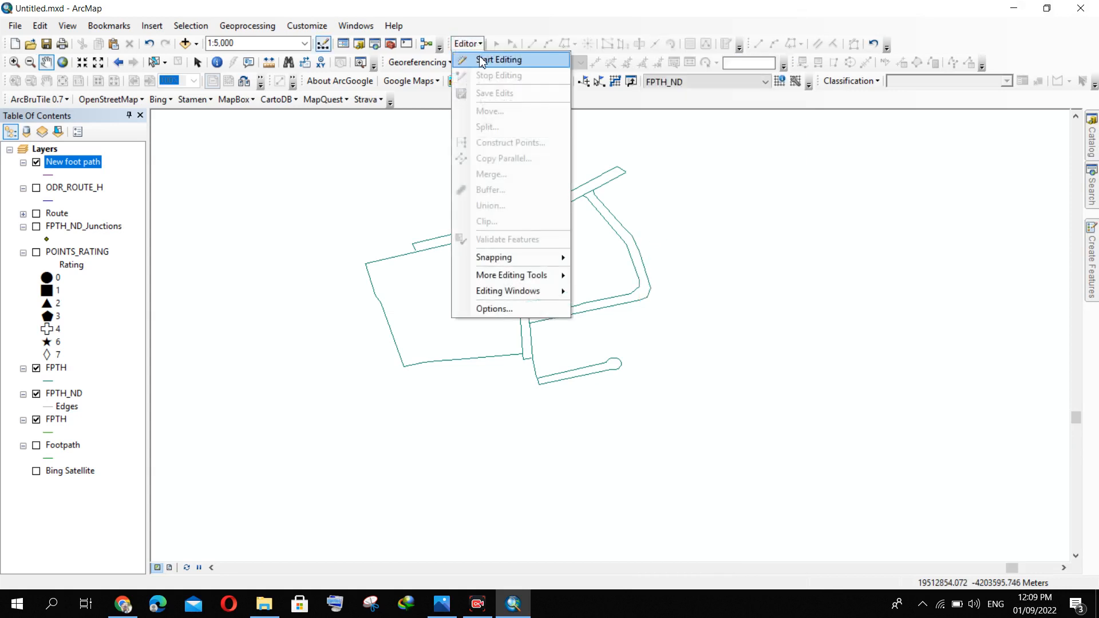
left_click(482, 60)
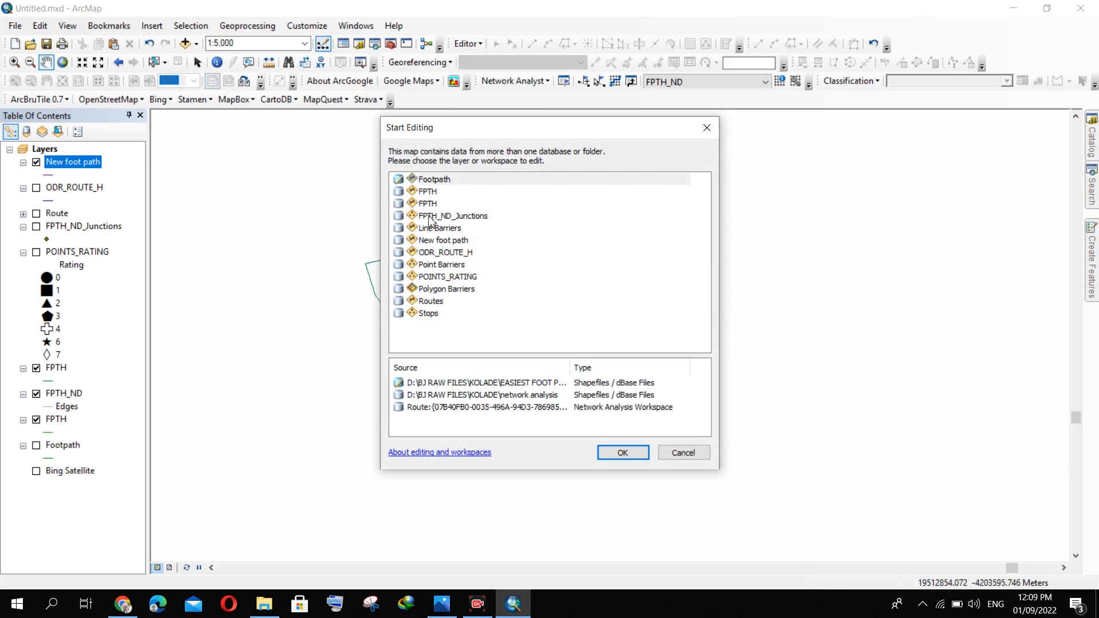
left_click(432, 240)
left_click(622, 454)
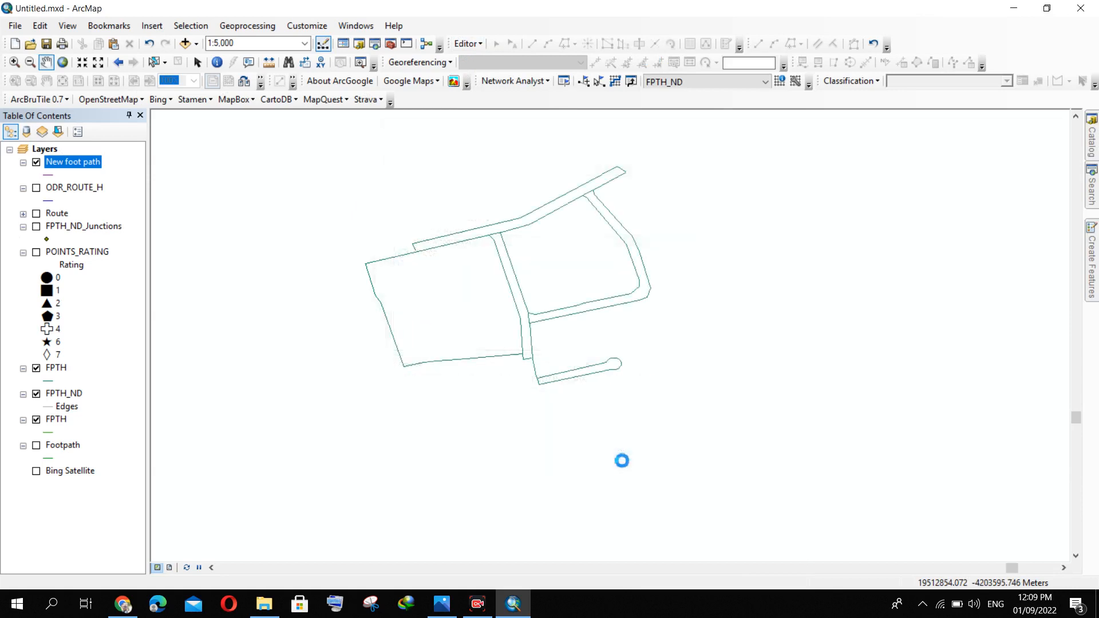
- Bring up the feature creation templates and select the New foot path template
left_click(1095, 256)
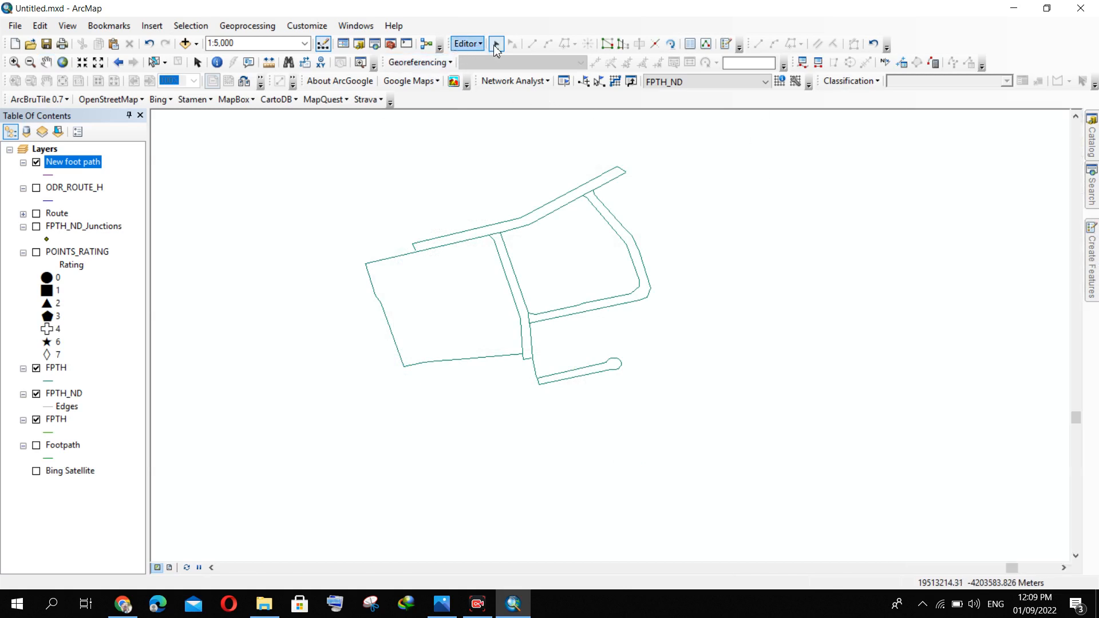
left_click(727, 45)
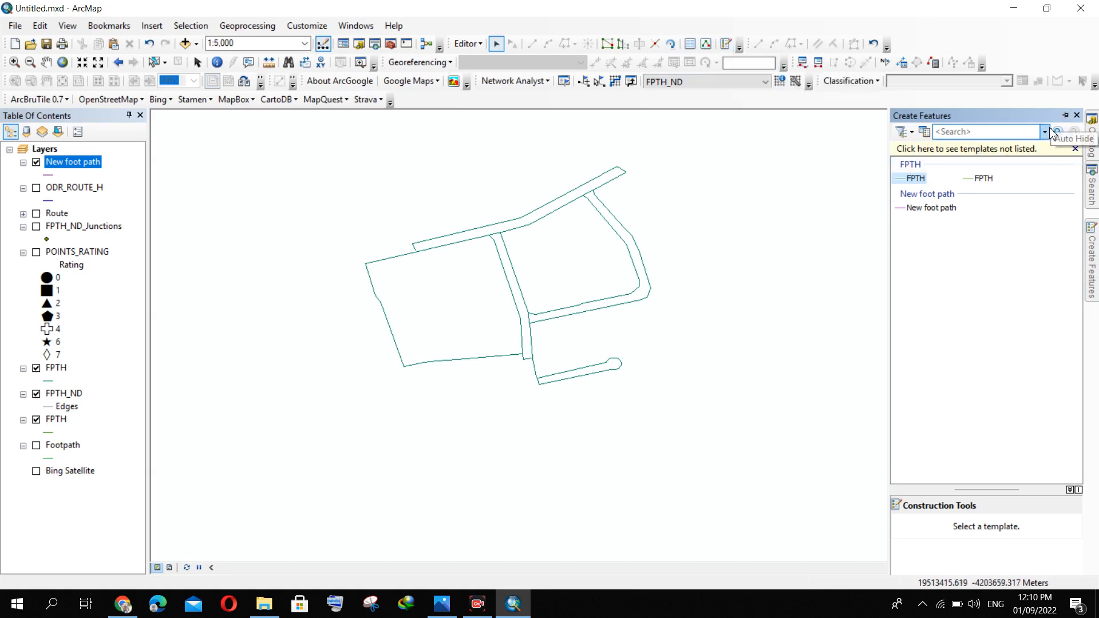
left_click(939, 209)
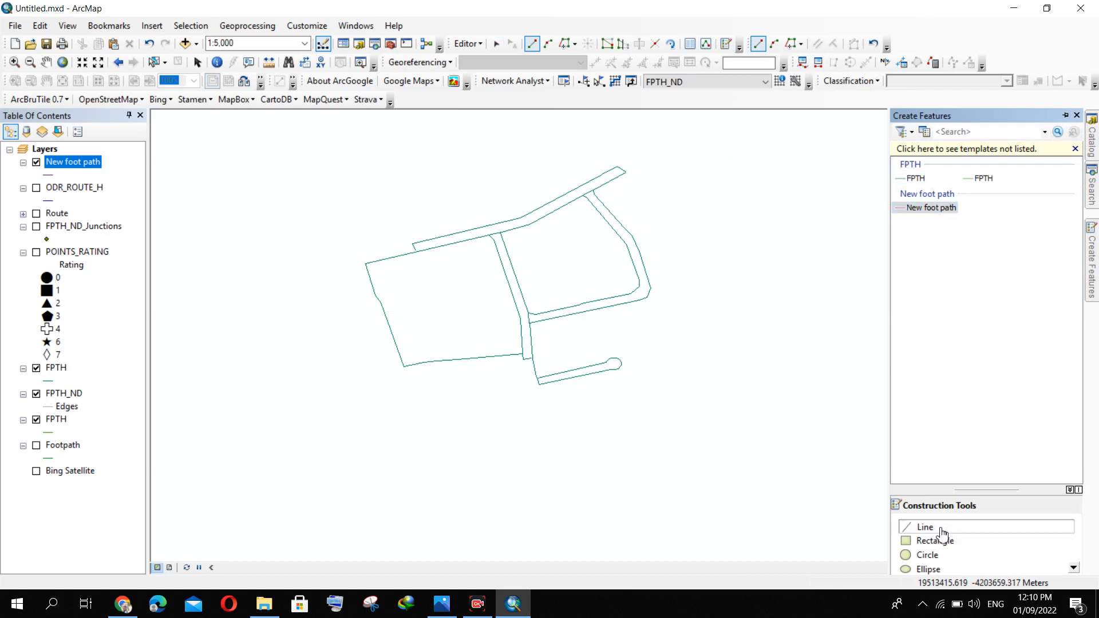
- Using the Trace tool, trace the southern edge of the western block to its southwest corner and finish it as one line
scroll(365, 309, "up", 2)
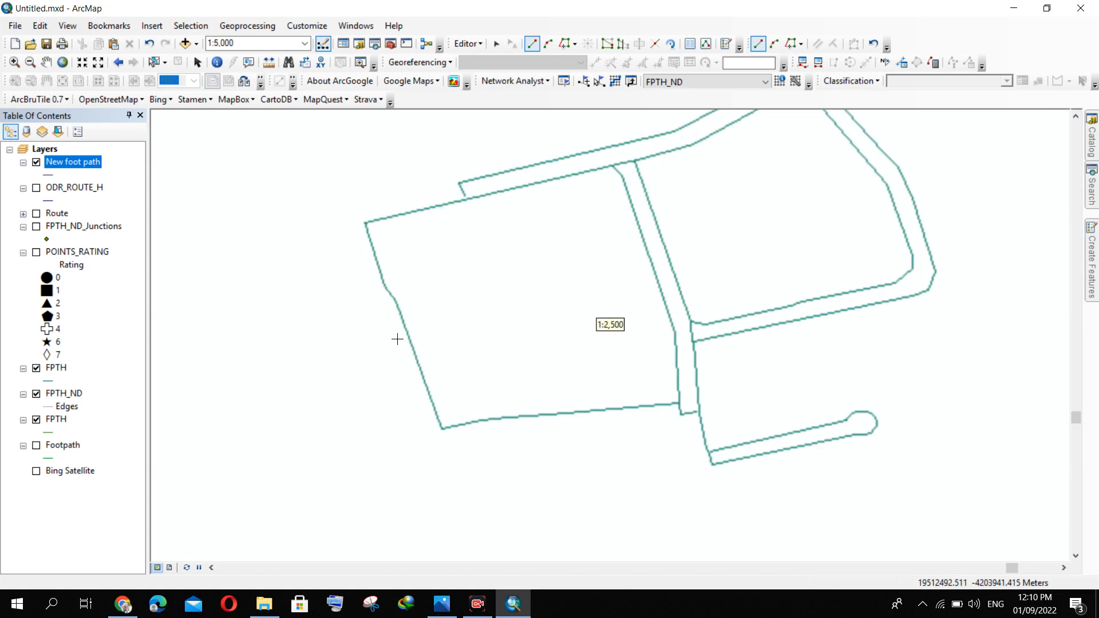
scroll(377, 422, "down", 2)
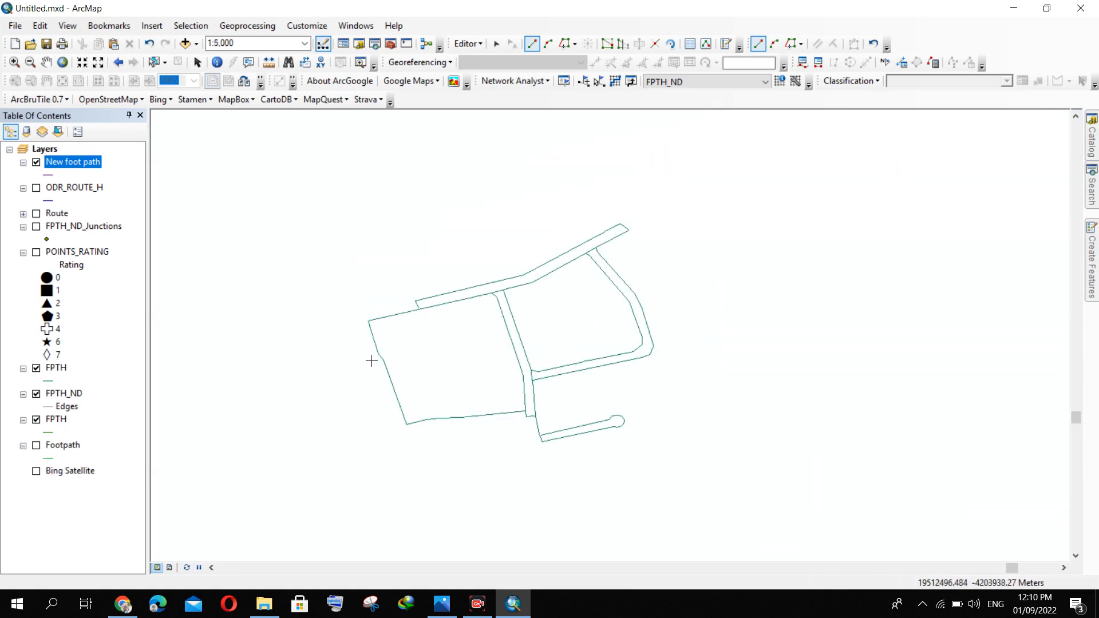
scroll(363, 359, "up", 2)
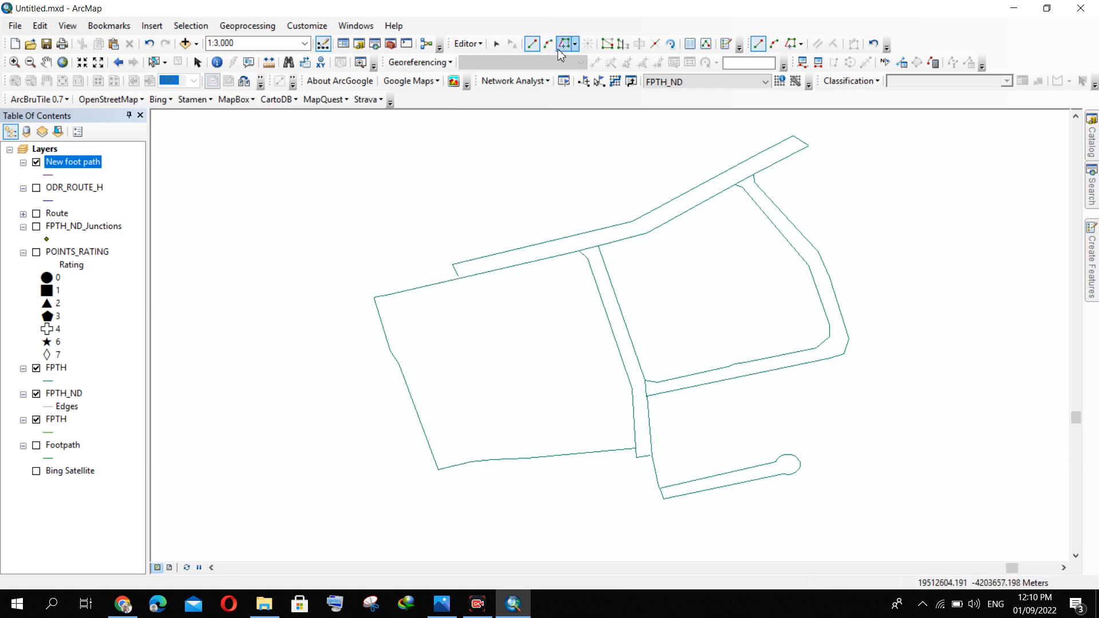
left_click(577, 46)
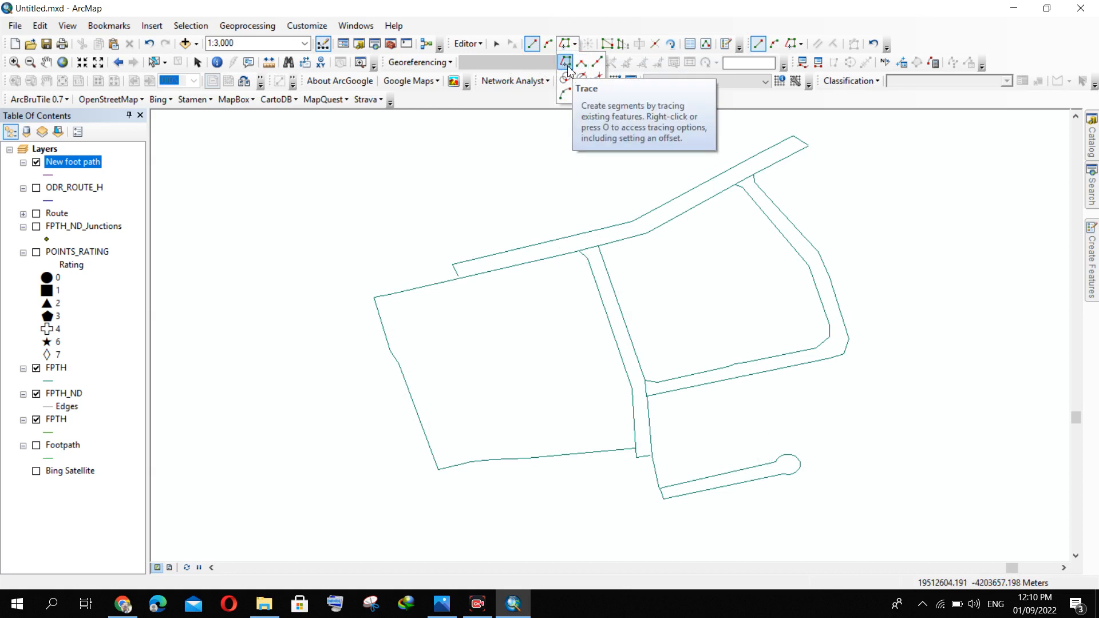
left_click(567, 65)
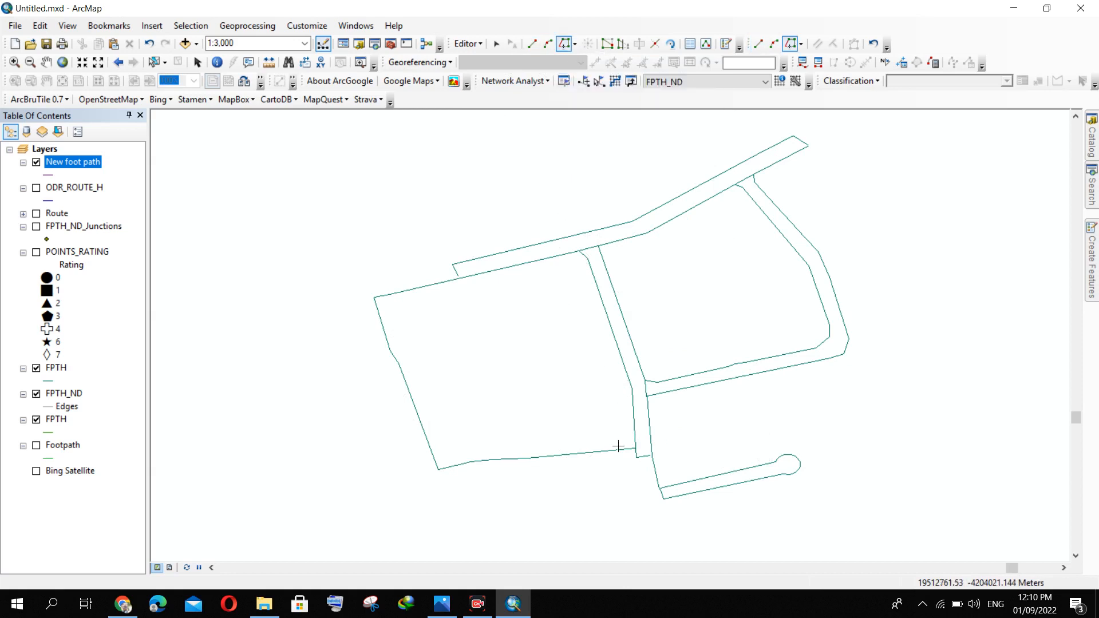
scroll(621, 458, "down", 2)
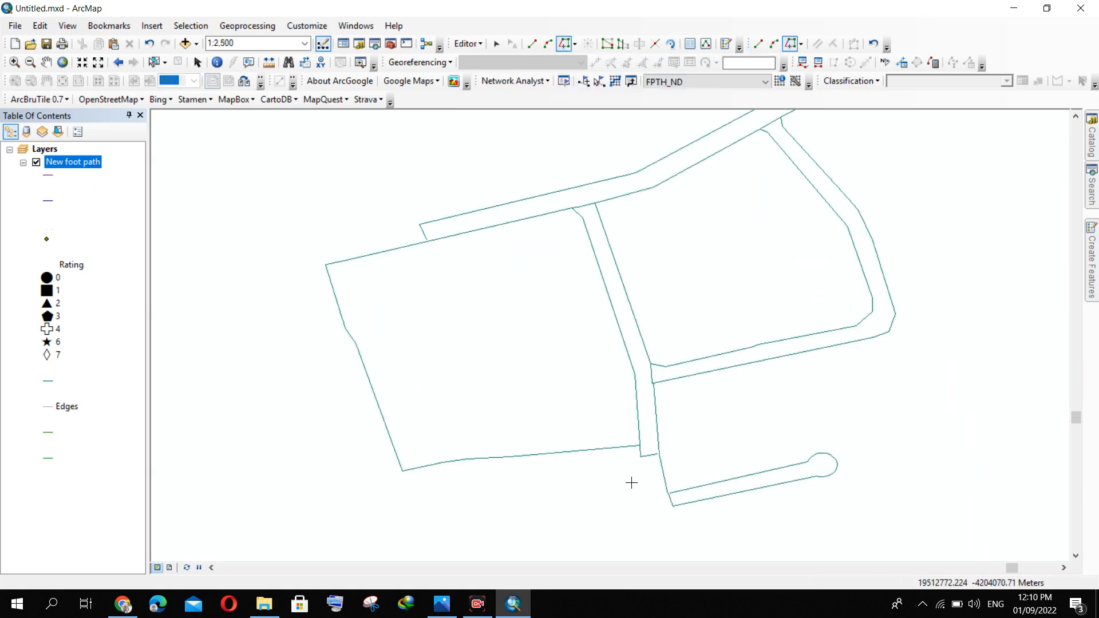
left_click(640, 445)
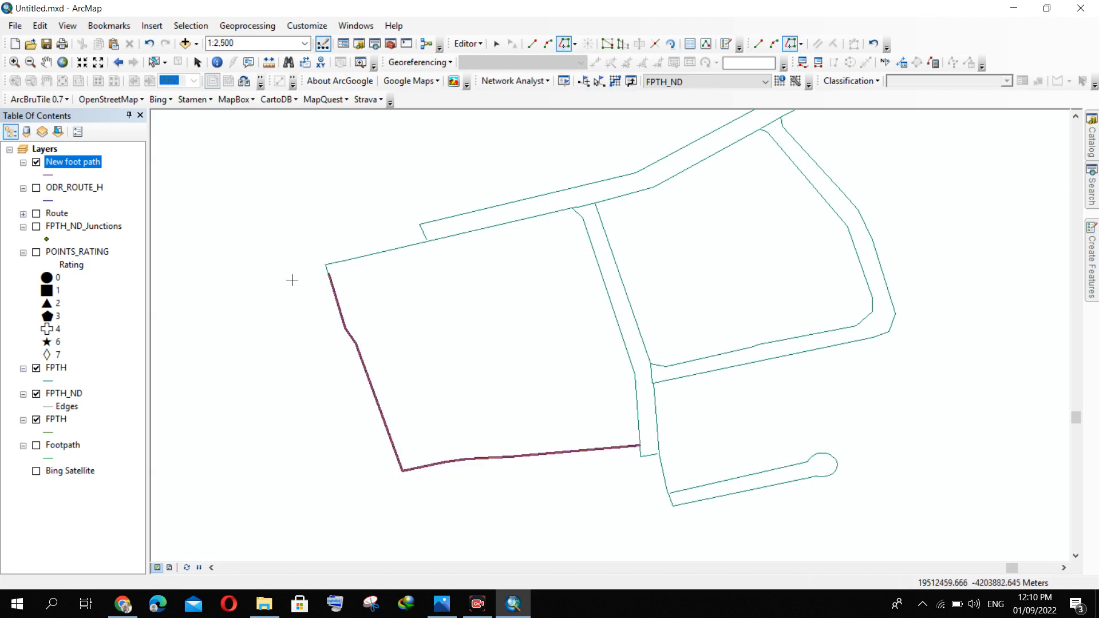
left_click(326, 264)
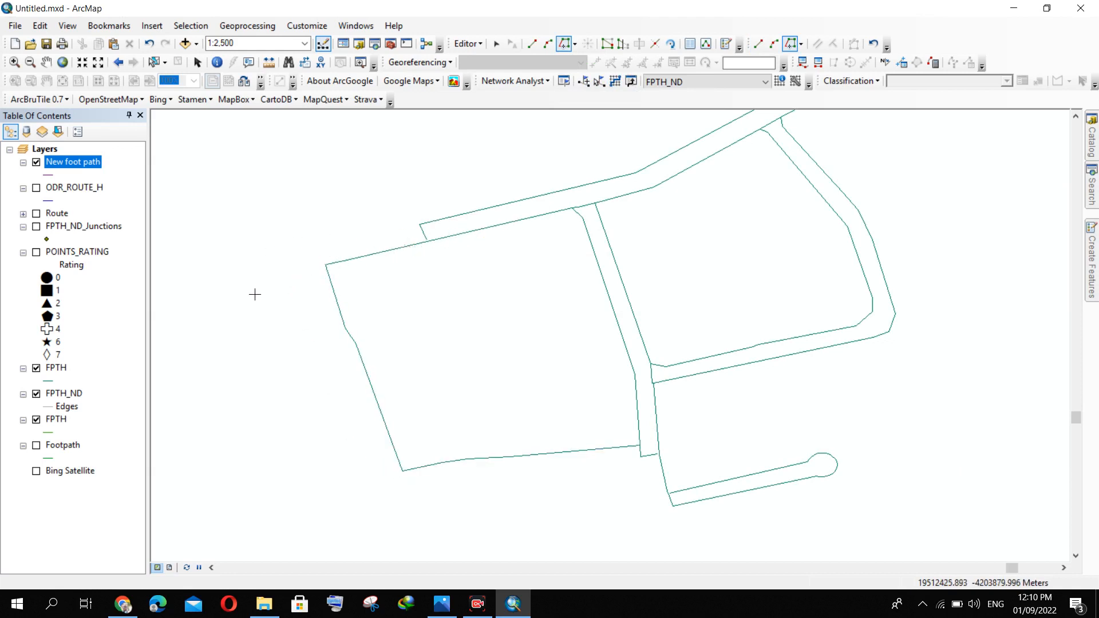
left_click(403, 471)
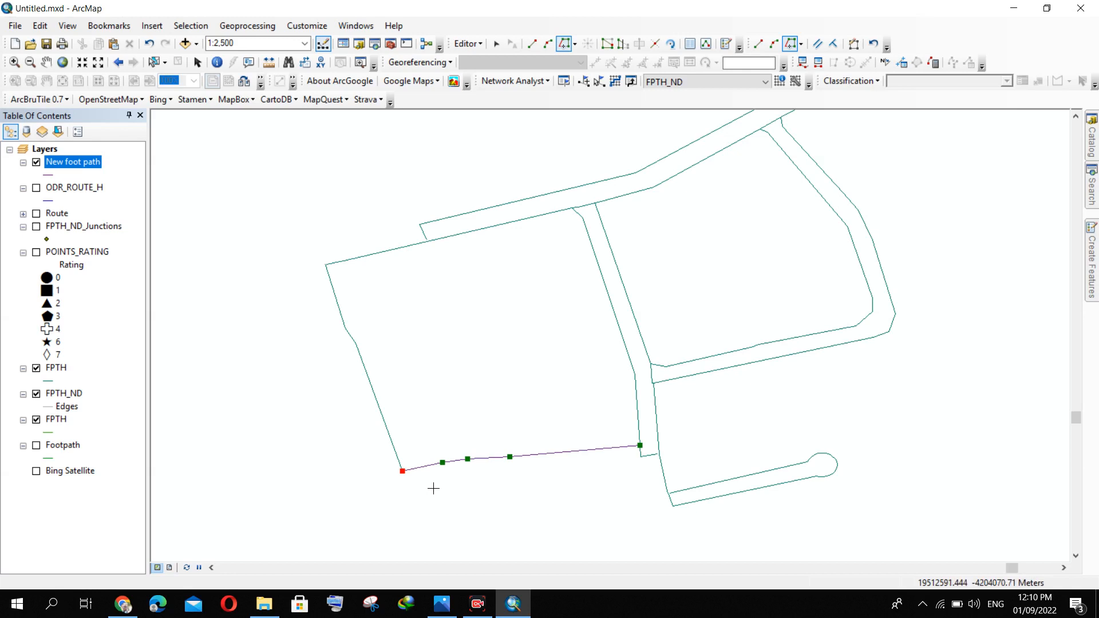
key("F2")
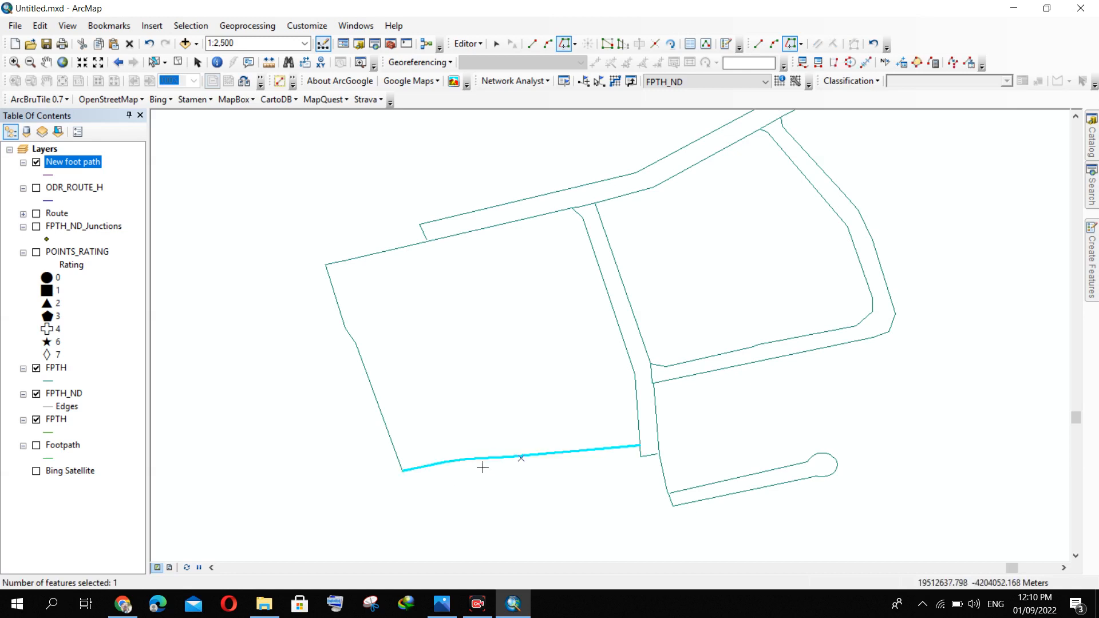
- Check the attribute table of the New foot path layer for the traced record
right_click(71, 165)
left_click(94, 200)
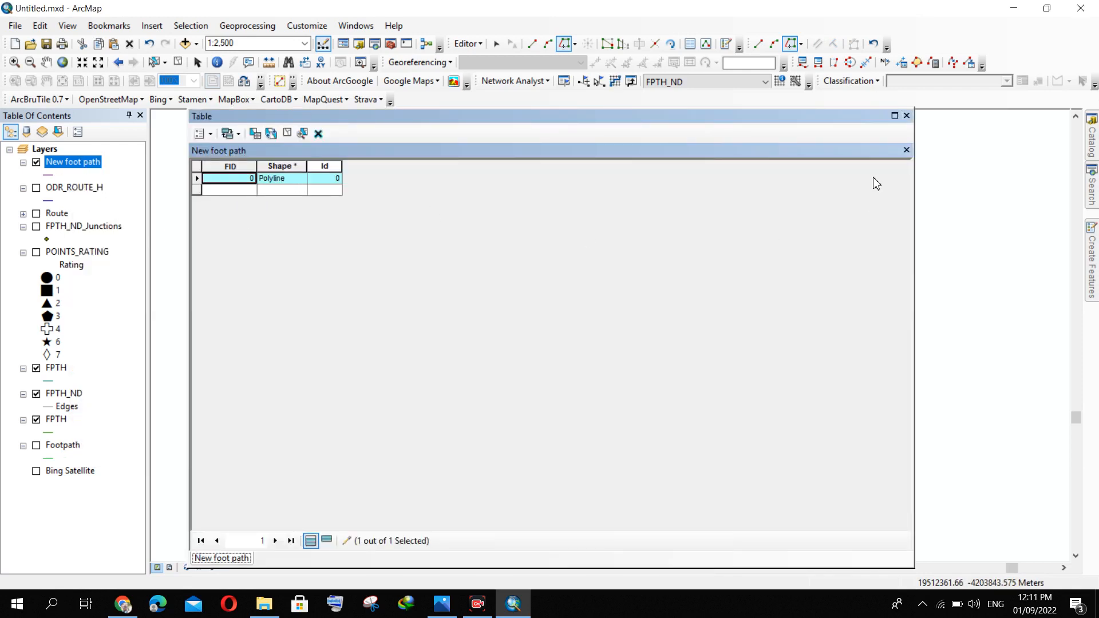
left_click(907, 116)
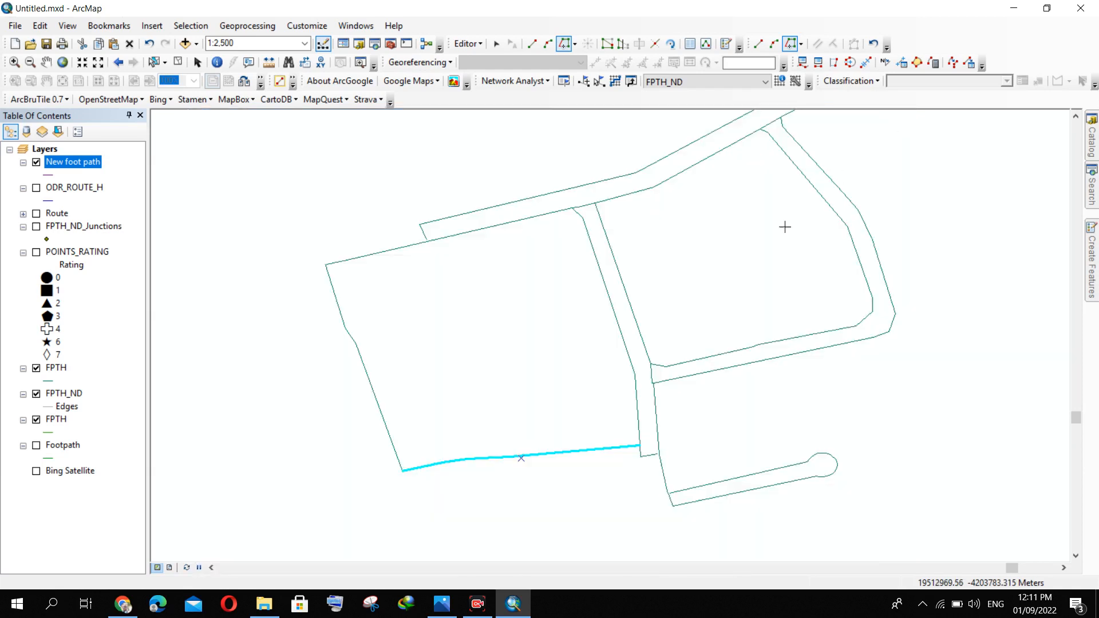
- Trace the western edge of the western block from its southwest to its northwest corner as a separate line
left_click(402, 472)
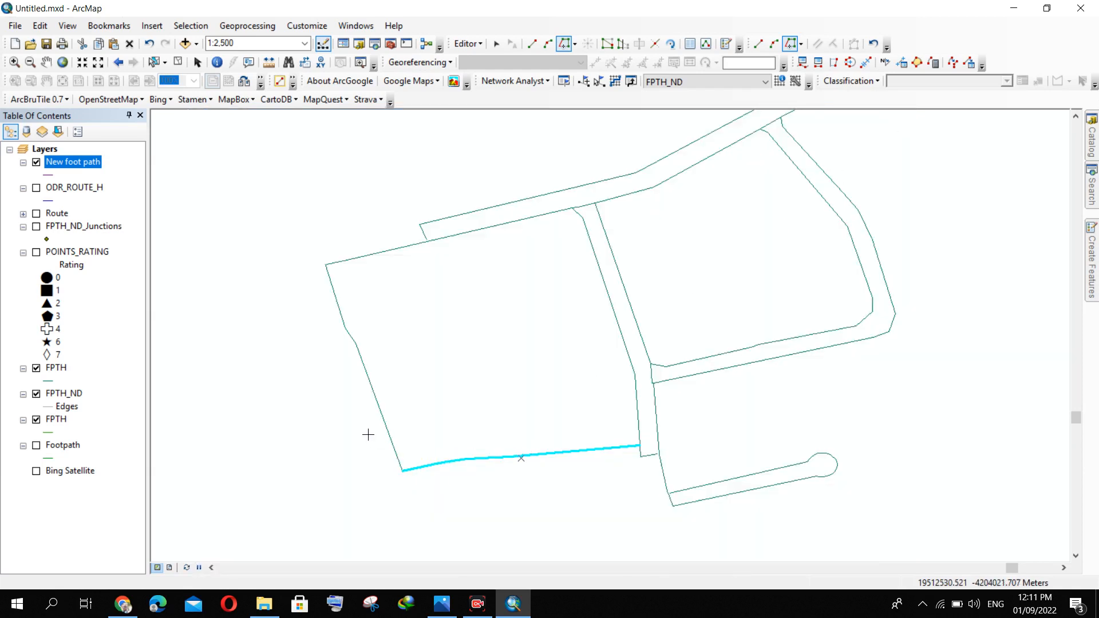
left_click(325, 263)
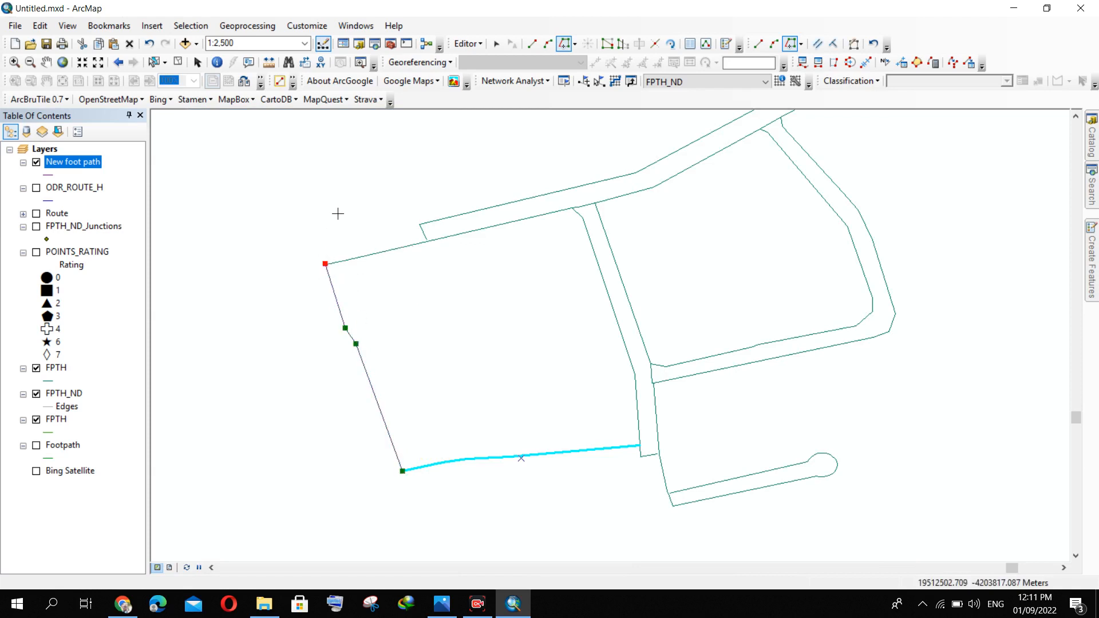
key("F2")
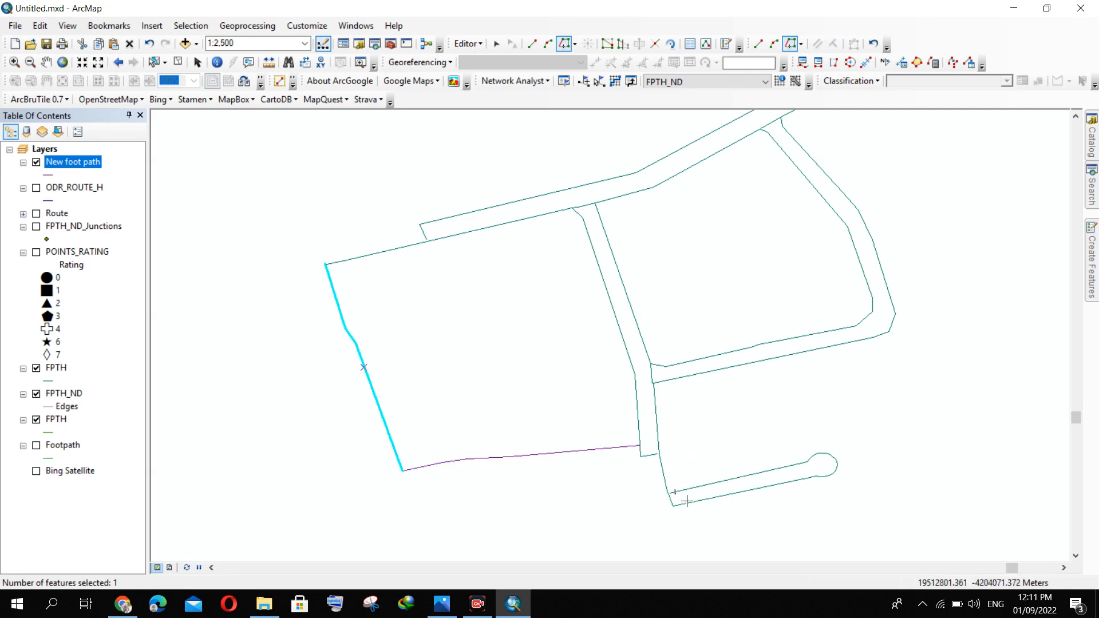
- Trace the southern cul-de-sac footpath around its rounded end and back to the junction as one line
left_click(673, 507)
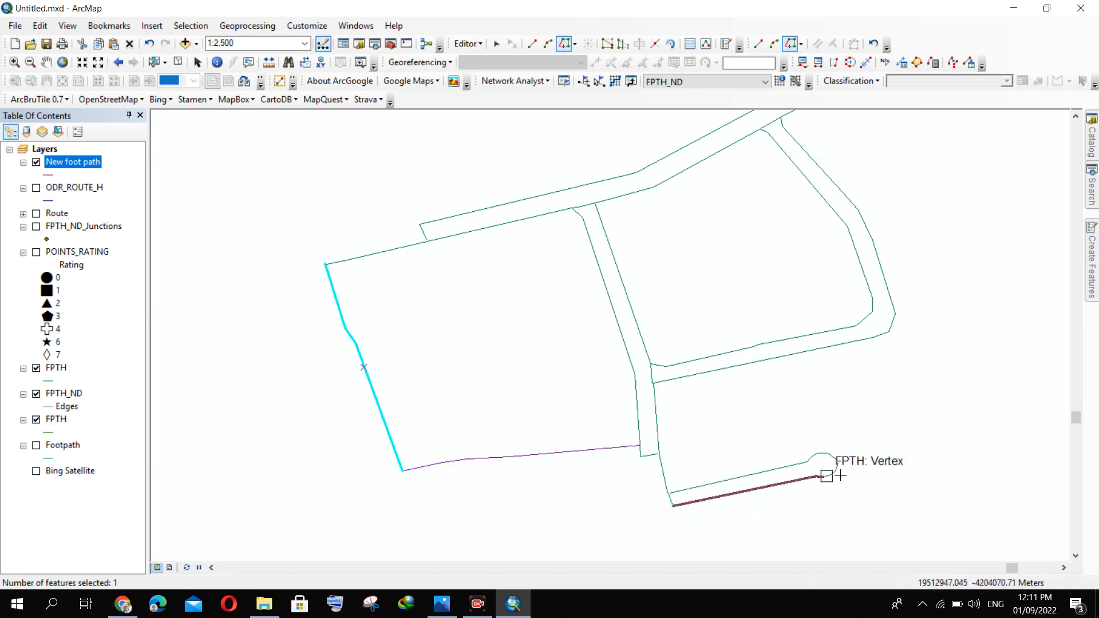
left_click(670, 493)
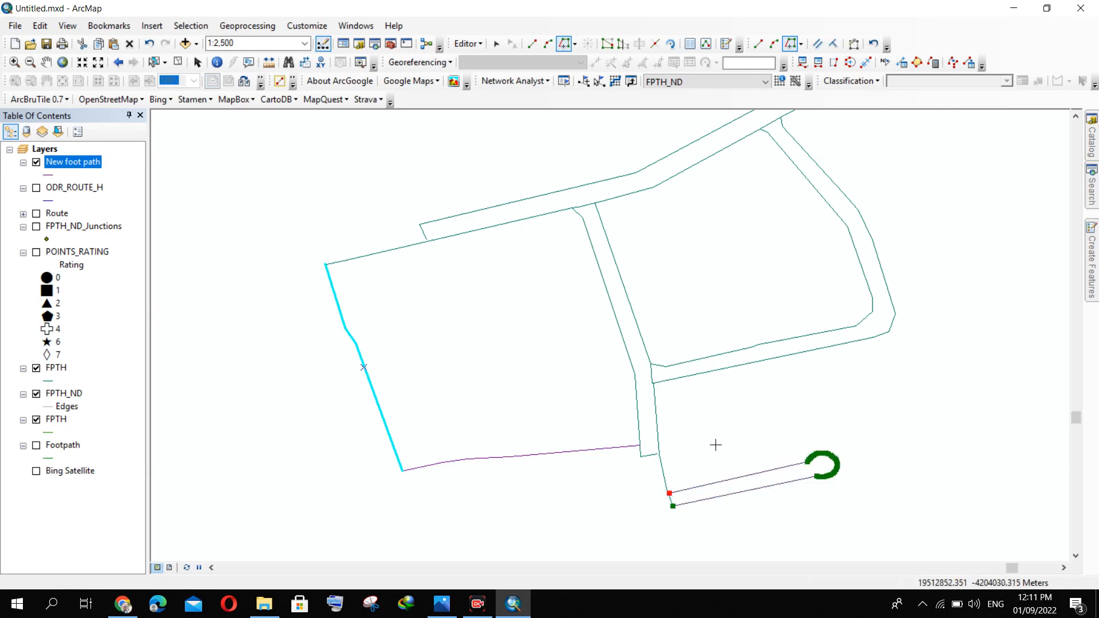
key("F2")
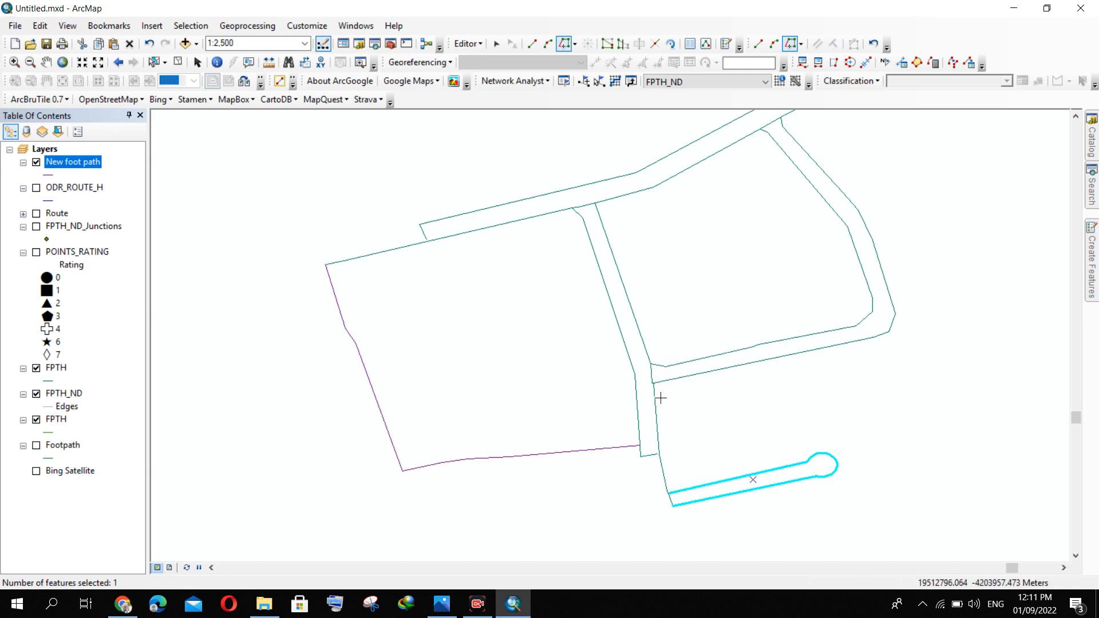
- Trace the outer footpath of the eastern loop from the central junction up to the northern road as one line
left_click(653, 382)
scroll(774, 414, "up", 2)
scroll(715, 378, "down", 3)
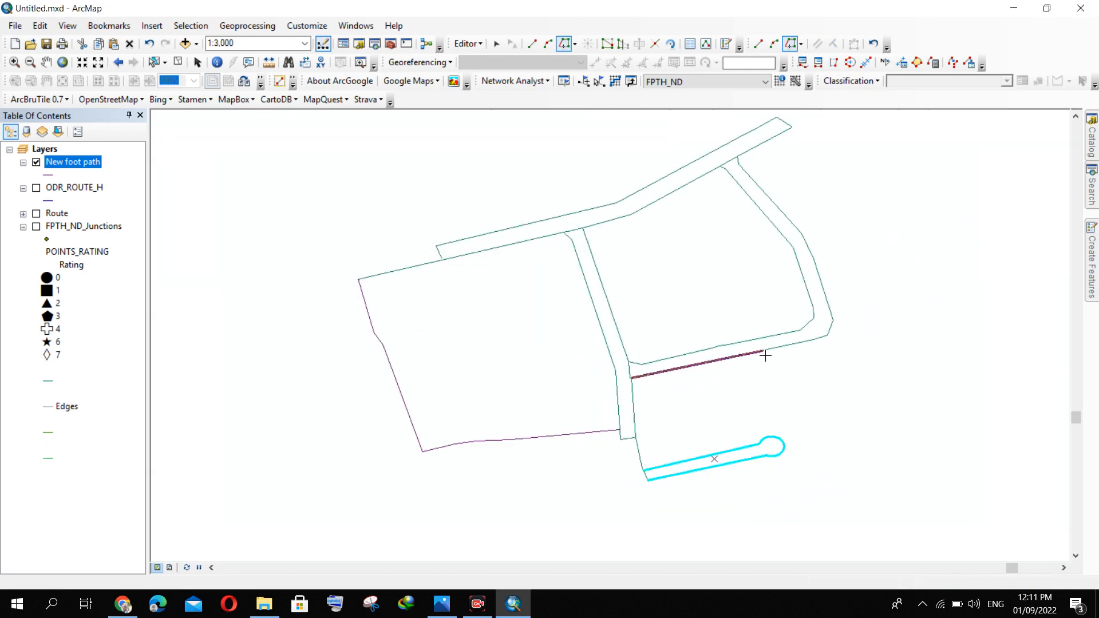
left_click(737, 156)
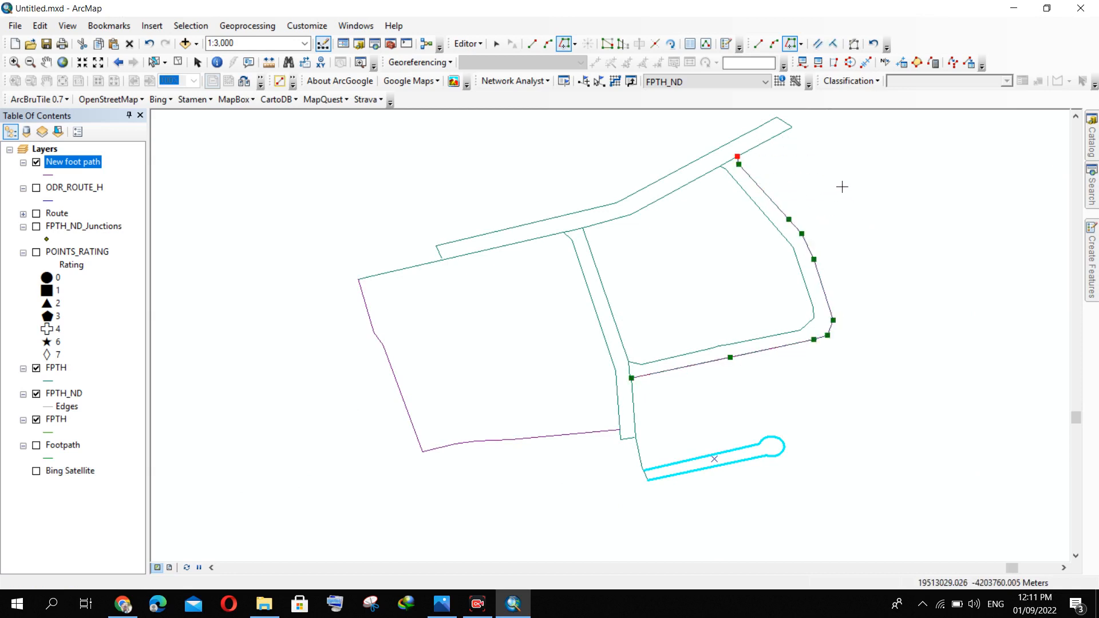
key("F2")
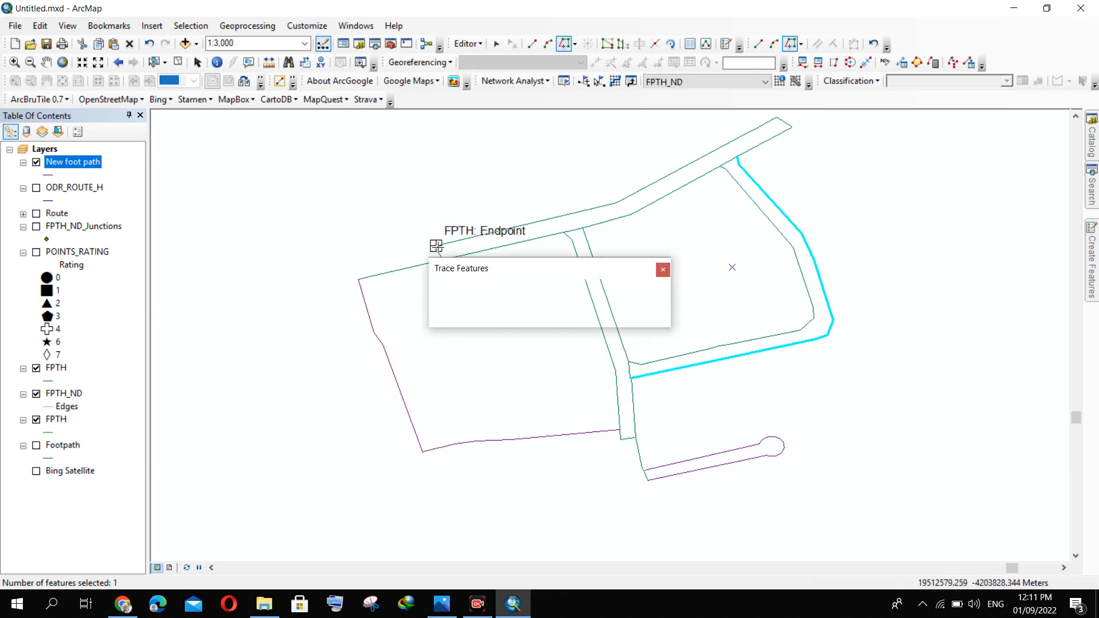
- Trace the upper edge of the northern footpath as one line and its short northeastern end as a separate line
scroll(411, 265, "up", 1)
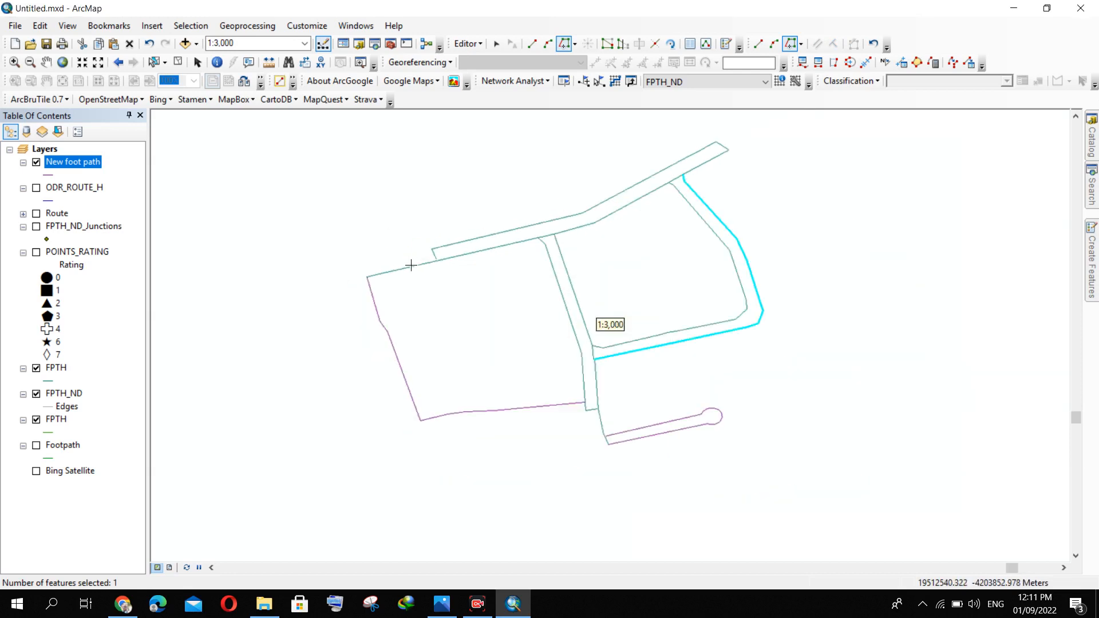
scroll(429, 258, "down", 1)
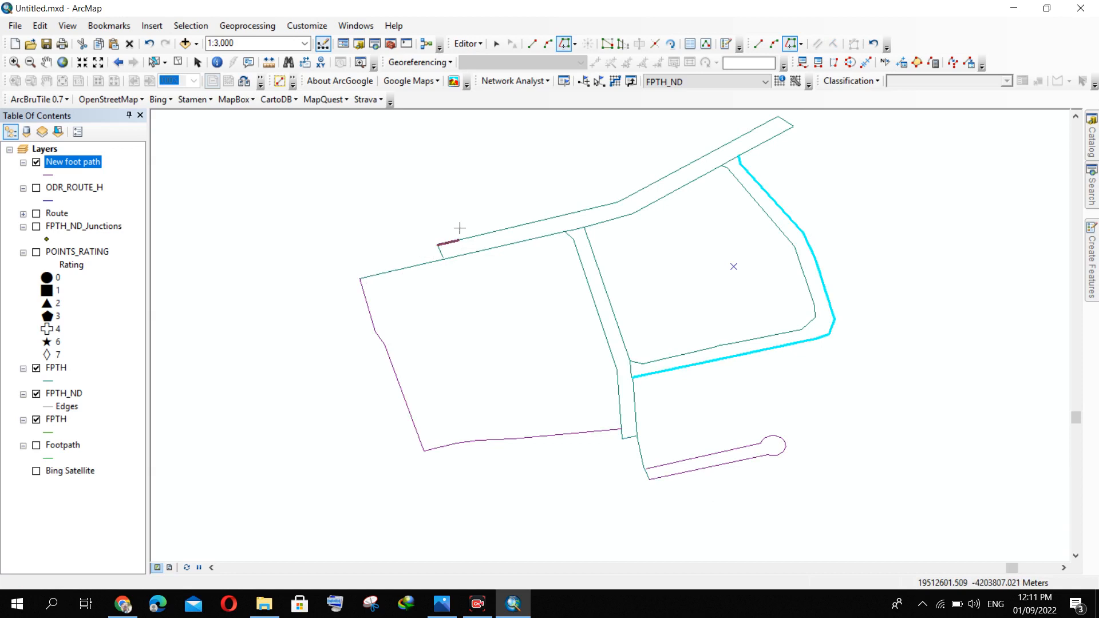
left_click(779, 117)
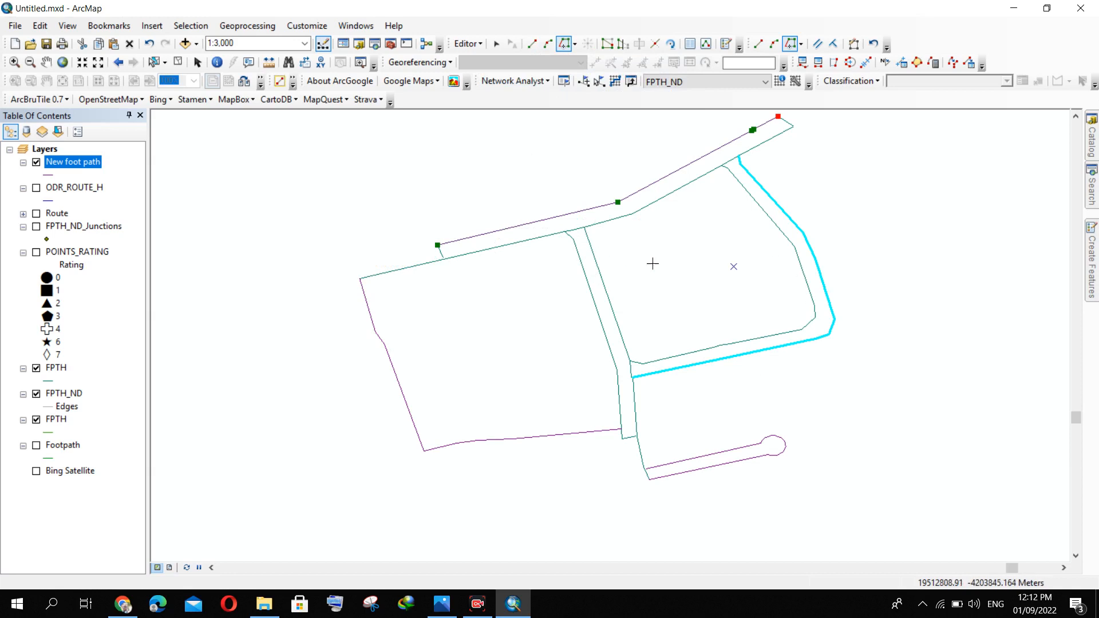
scroll(574, 376, "up", 1)
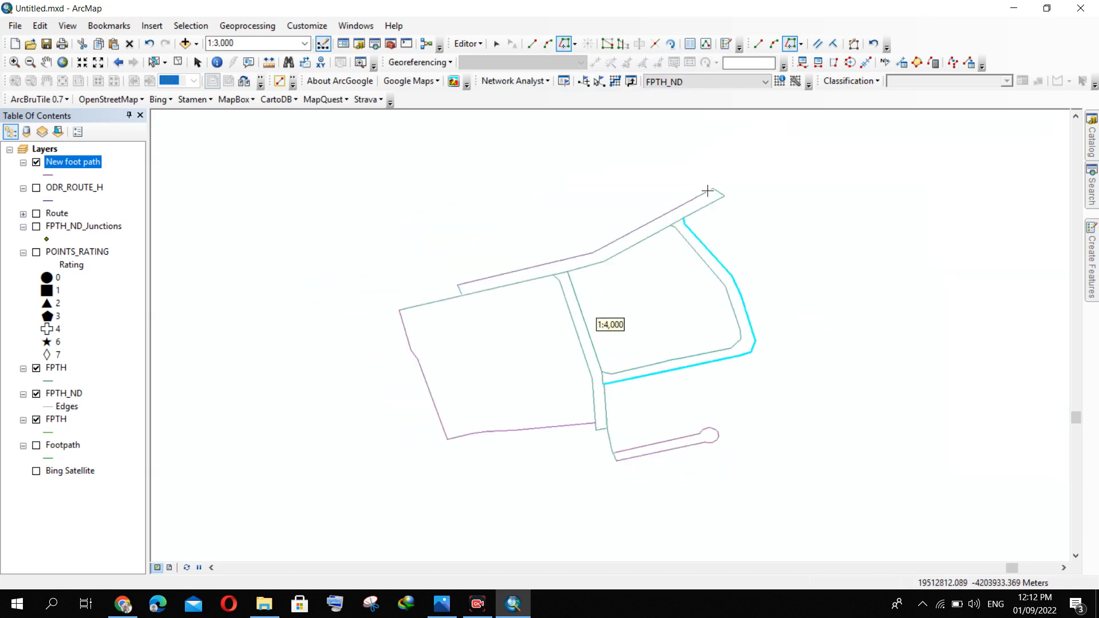
scroll(705, 191, "down", 1)
key("F2")
left_click(732, 199)
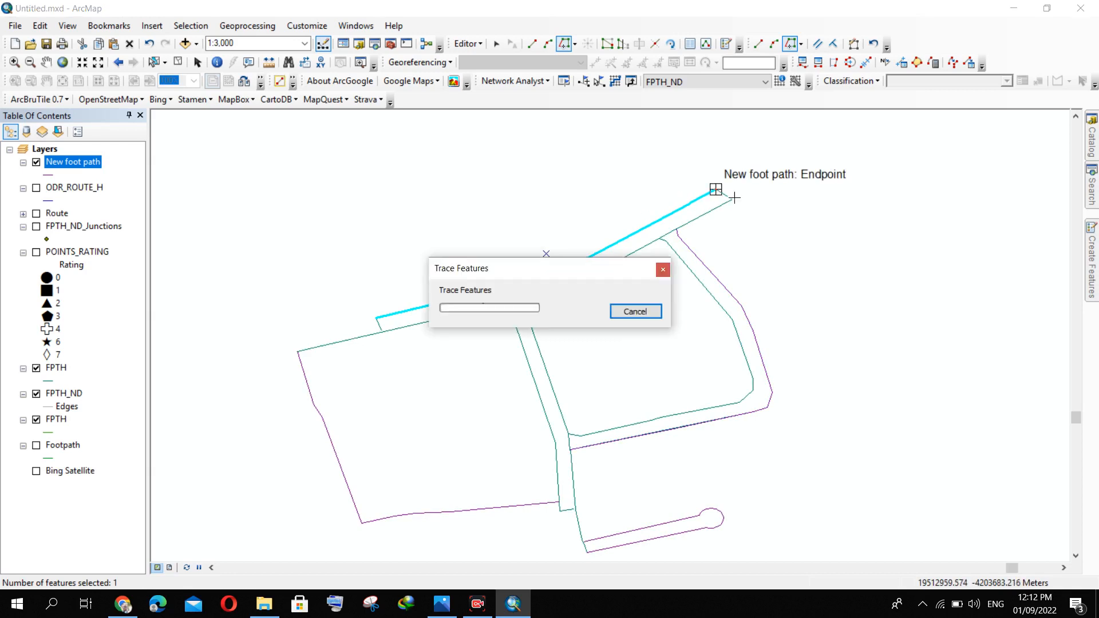
key("F2")
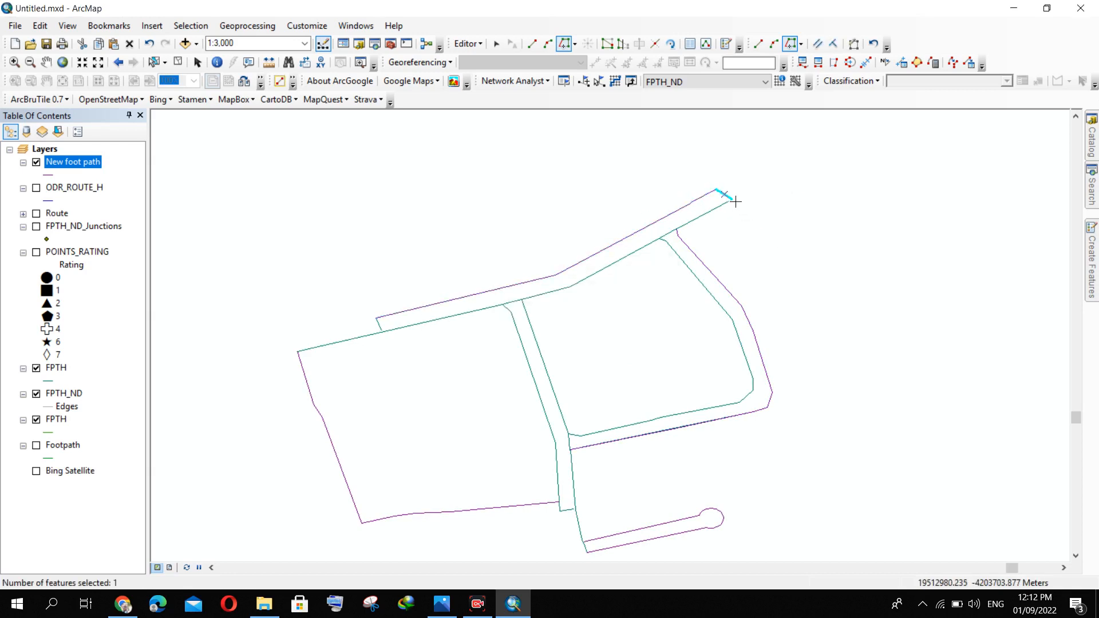
- Trace the lower edge of the northern footpath from its northeastern end to the western block's northwest corner as one line
left_click(732, 199)
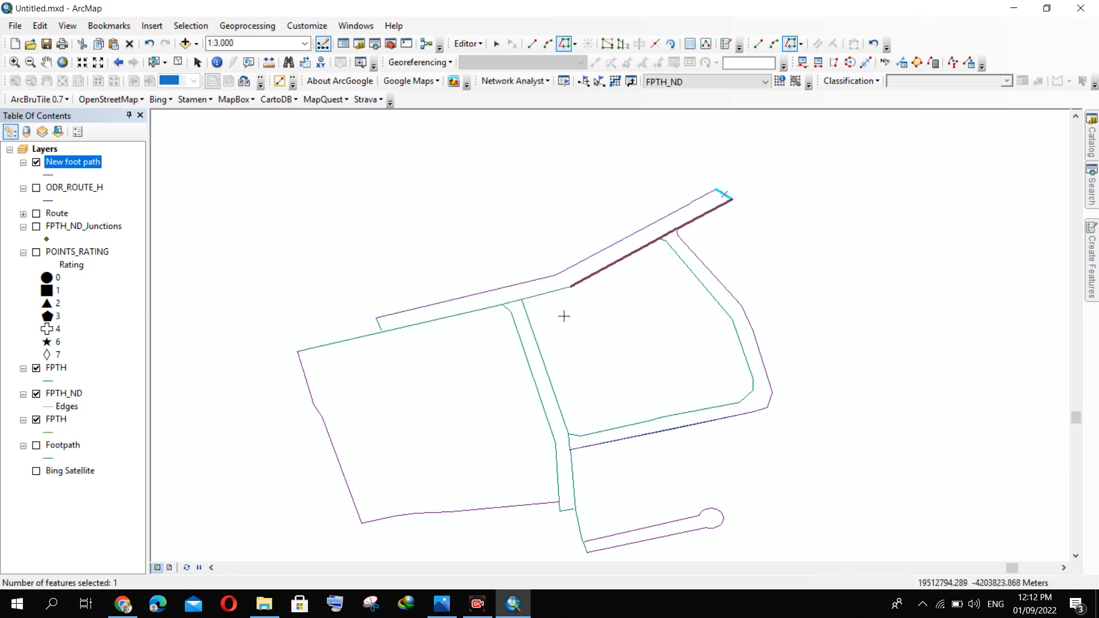
left_click(297, 352)
key("F2")
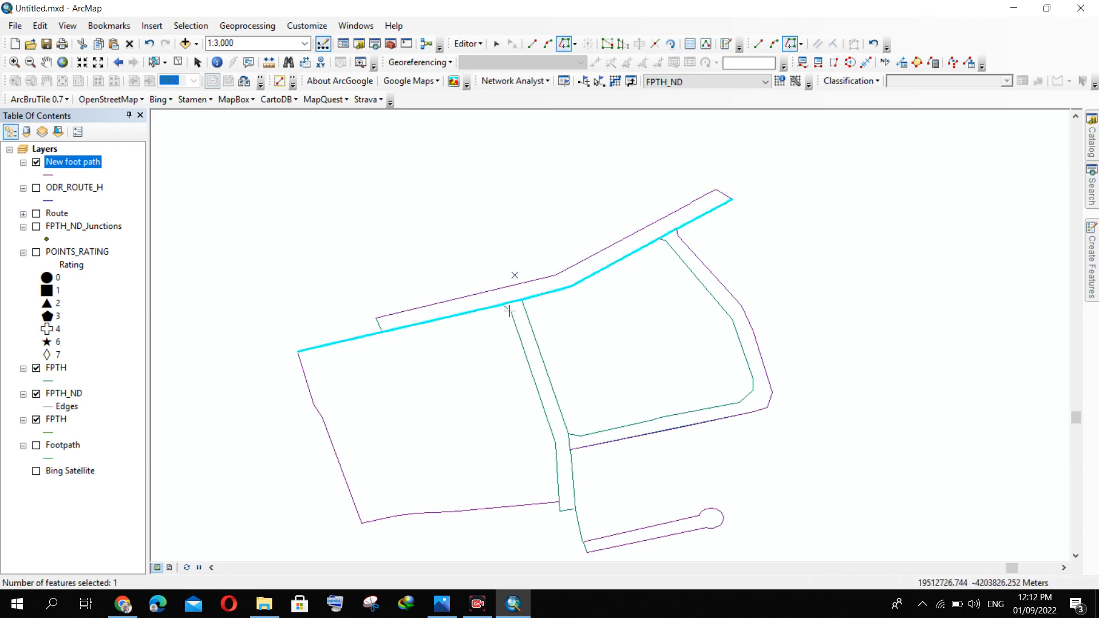
- Trace the central footpath's western edge down to the western block's southern edge, and the short connector below it as a separate line
left_click(504, 303)
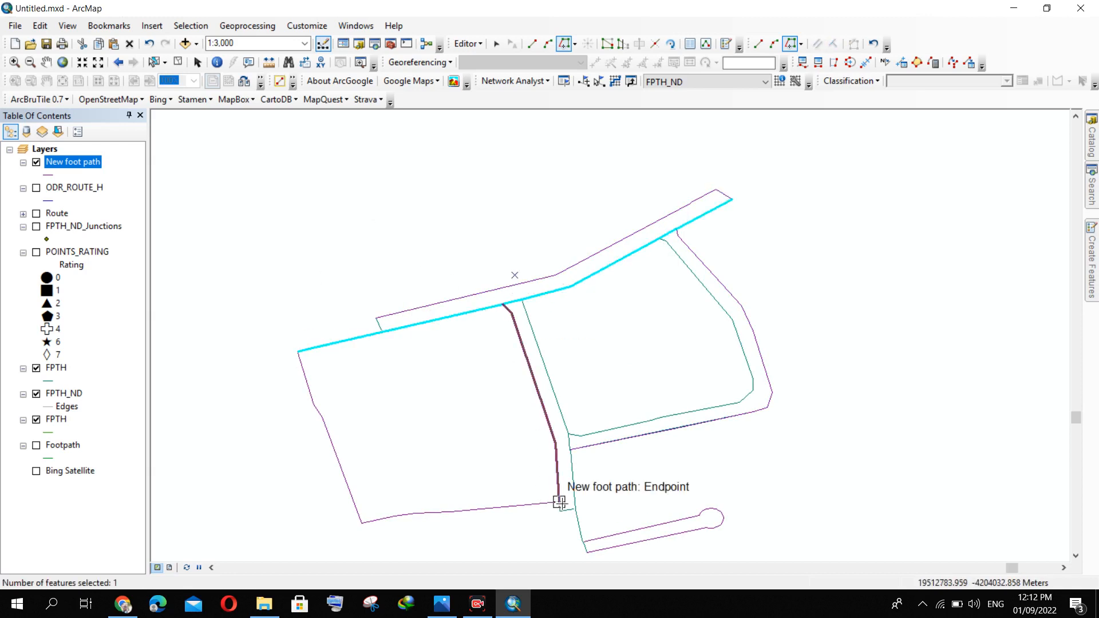
left_click(560, 505)
key("F2")
left_click(561, 512)
left_click(574, 509)
key("F2")
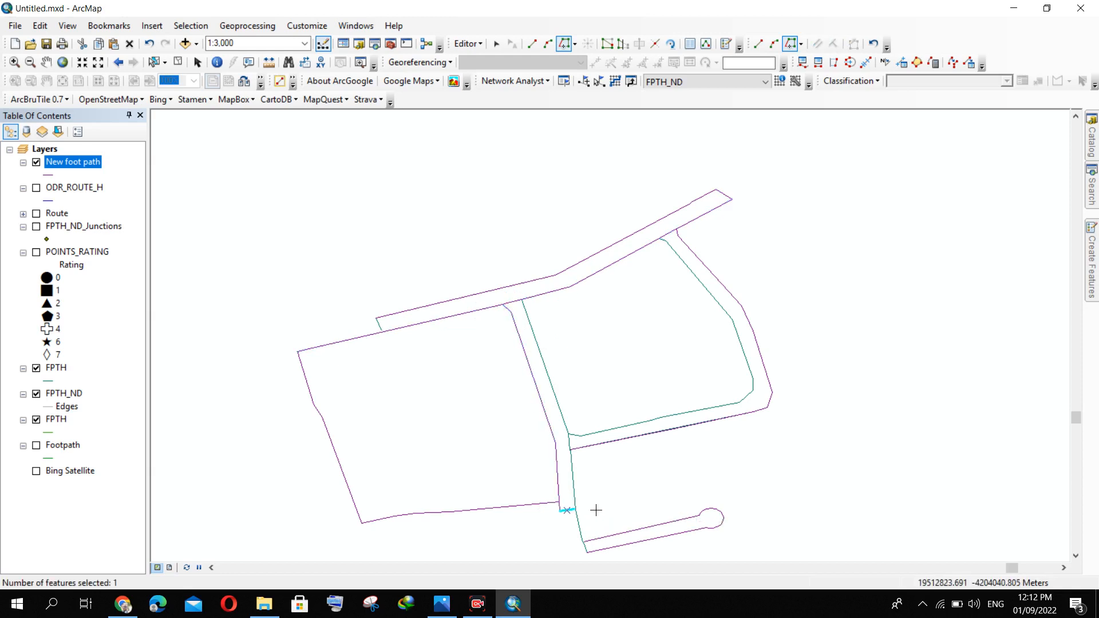
- Trace the central footpath's eastern edge as two lines: northern road to inner loop corner, and cul-de-sac up to the outer loop junction
left_click(523, 301)
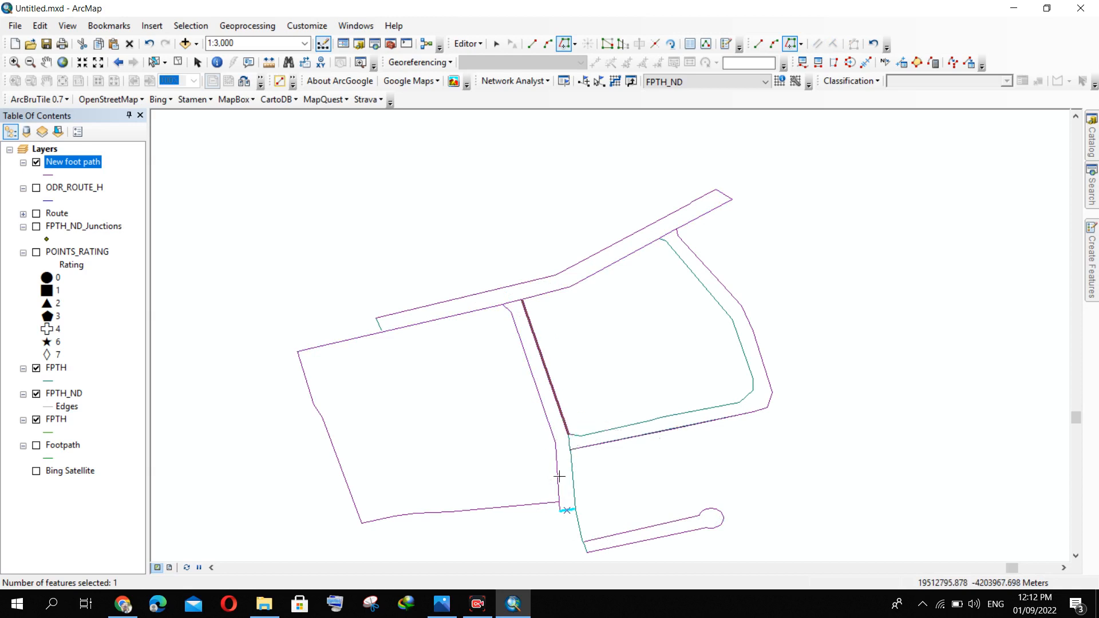
double_click(570, 433)
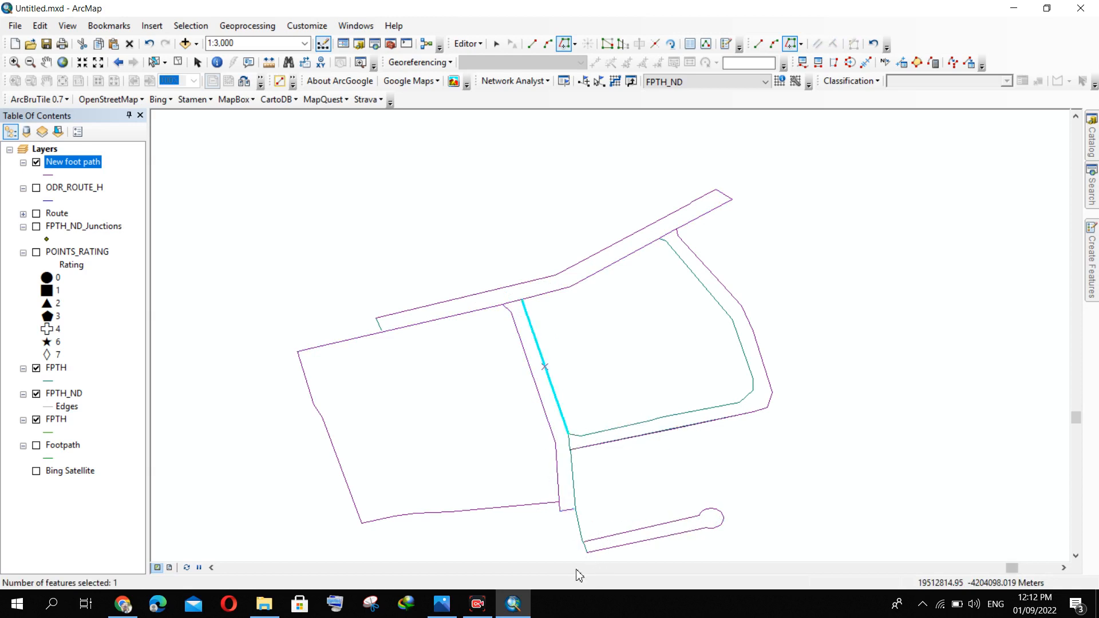
left_click(587, 551)
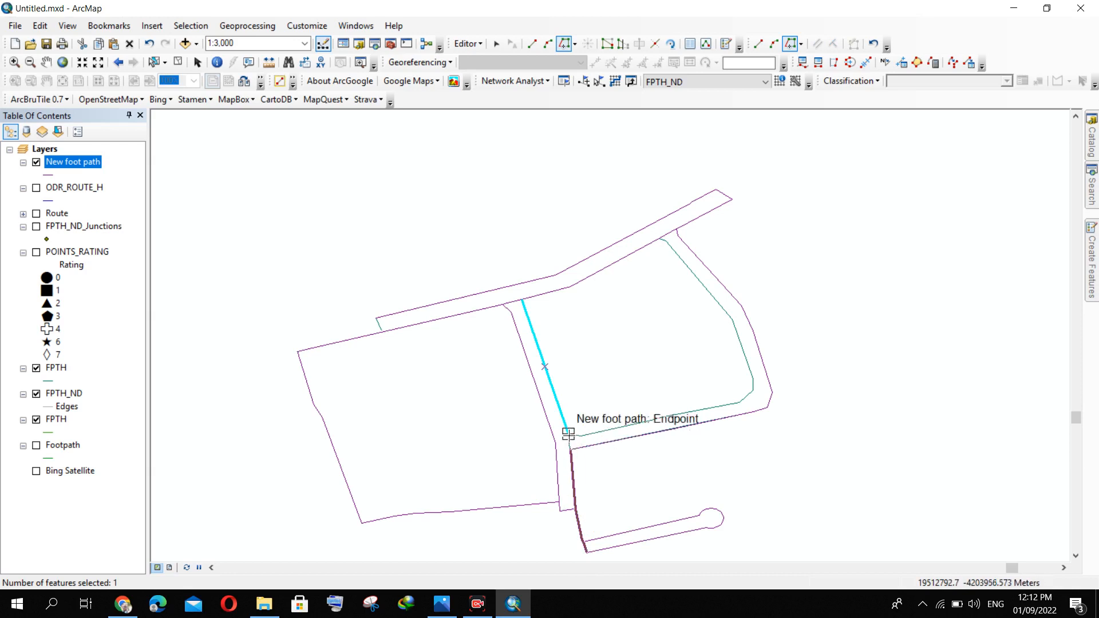
double_click(571, 449)
- Trace the short link between the outer and inner corners of the eastern loop at the central junction as a separate line
scroll(571, 450, "down", 2)
scroll(571, 449, "up", 3)
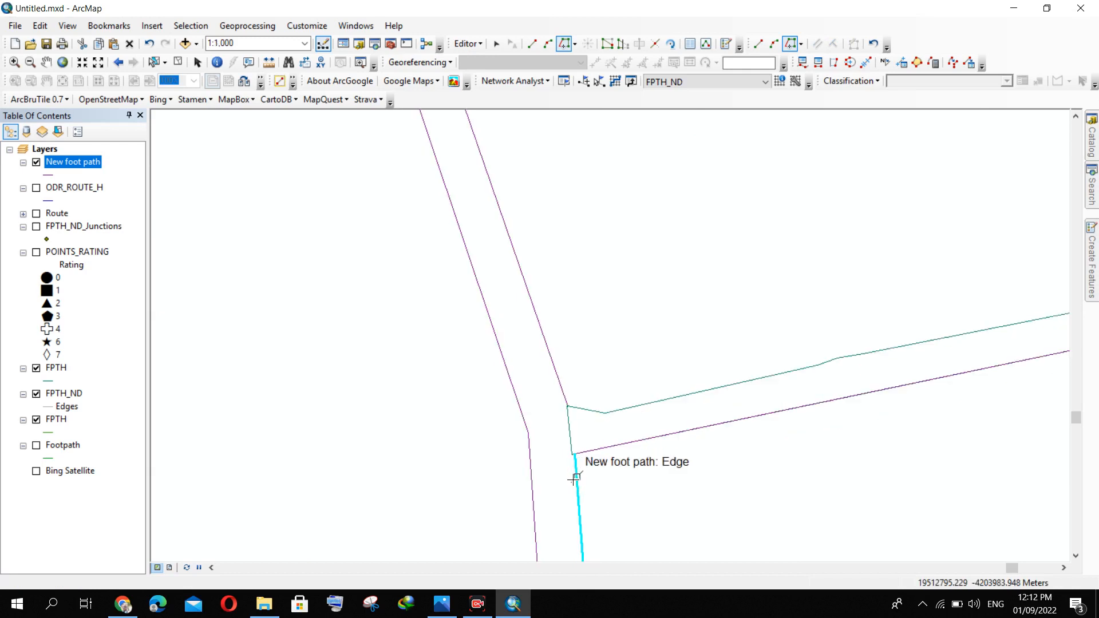
left_click(572, 455)
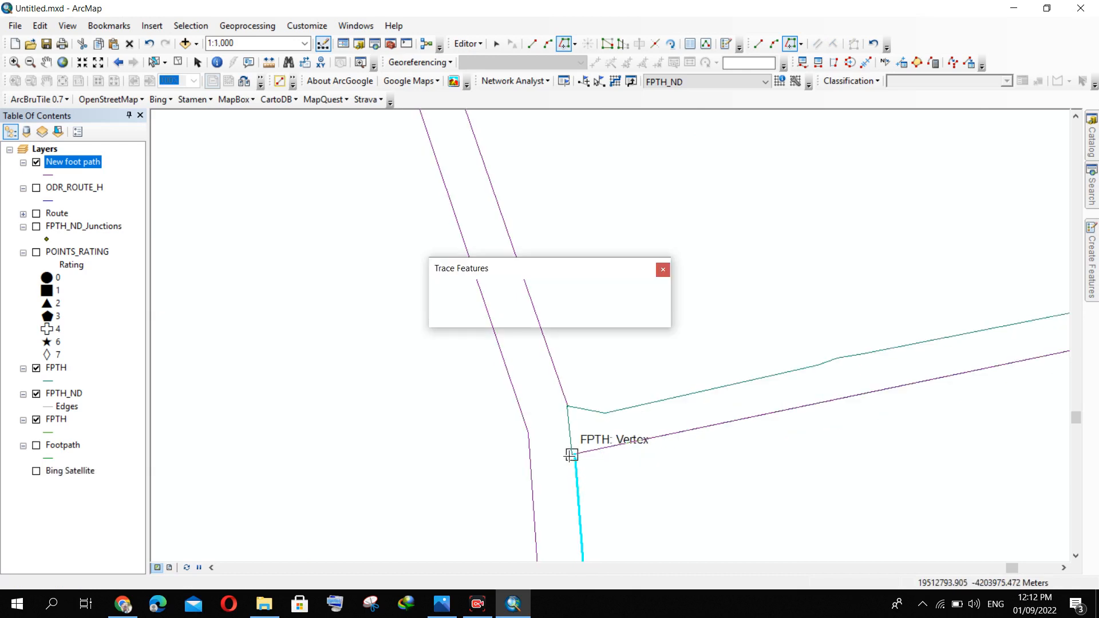
double_click(567, 406)
scroll(483, 483, "down", 1)
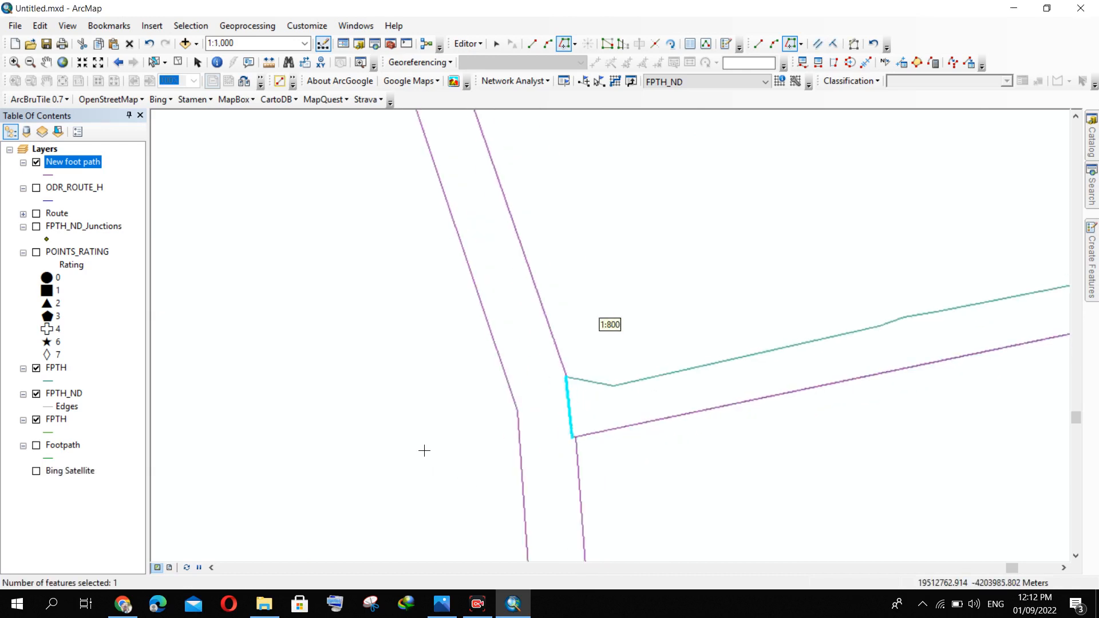
- Trace the inner footpath of the eastern loop from the central junction around to the northern road as one line
left_click(483, 405)
scroll(513, 447, "down", 2)
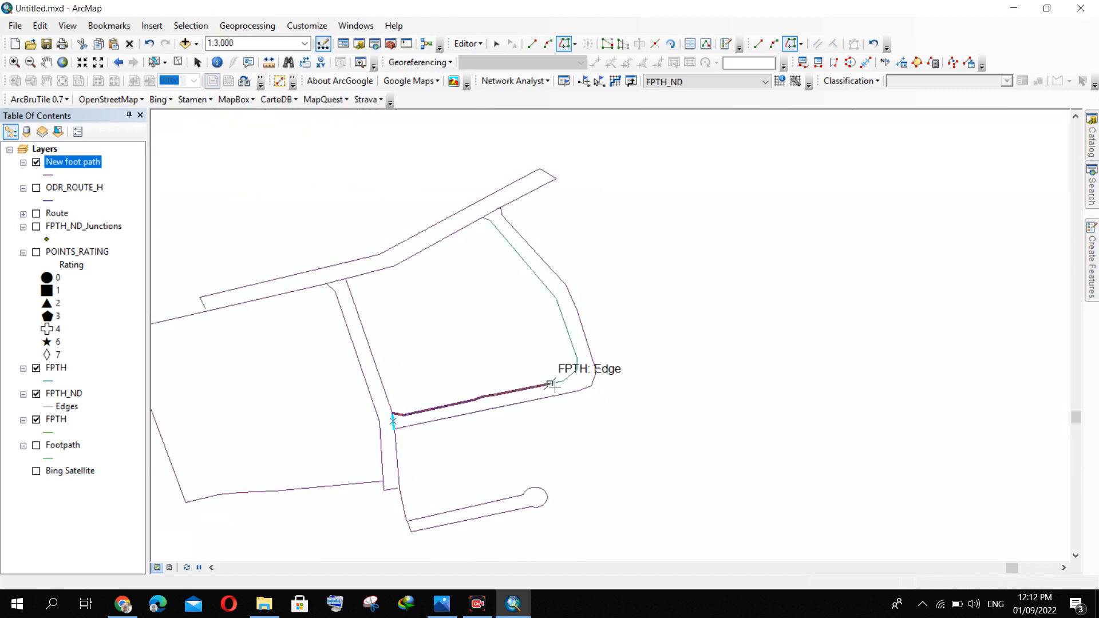
left_click(482, 218)
key("F2")
scroll(695, 309, "down", 1)
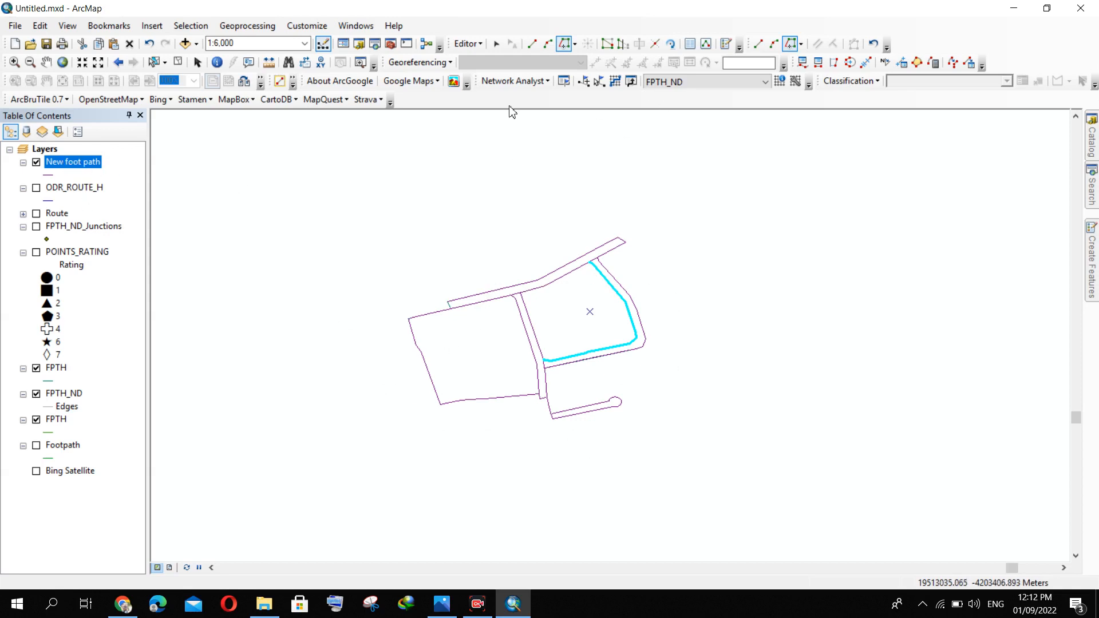
- Stop the editing session and save the edits to the traced footpaths
left_click(467, 43)
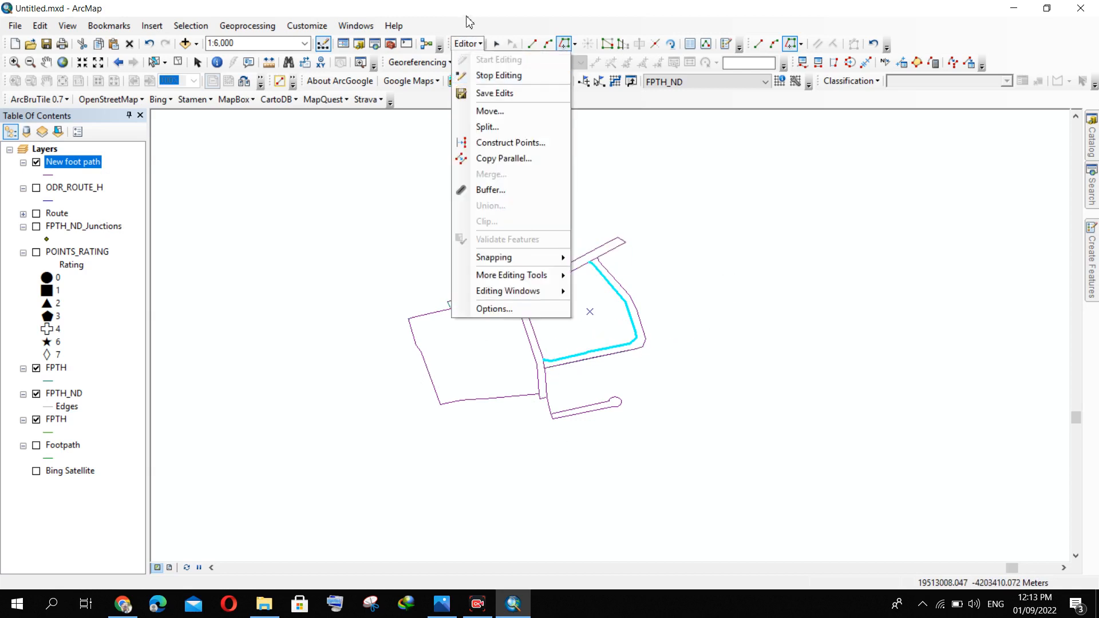
left_click(483, 75)
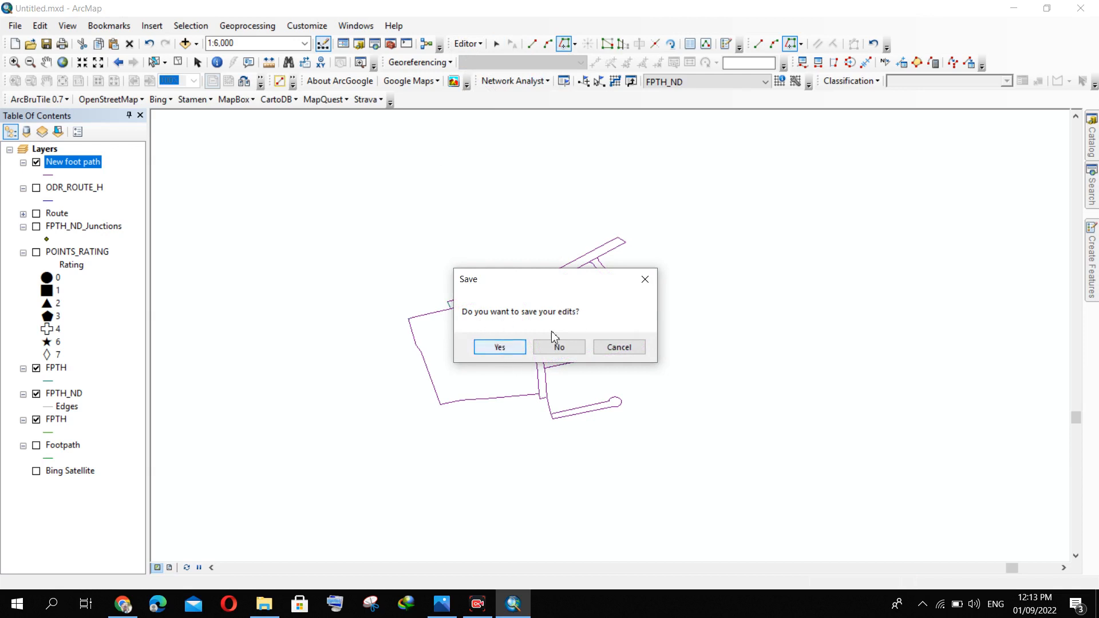
left_click(513, 349)
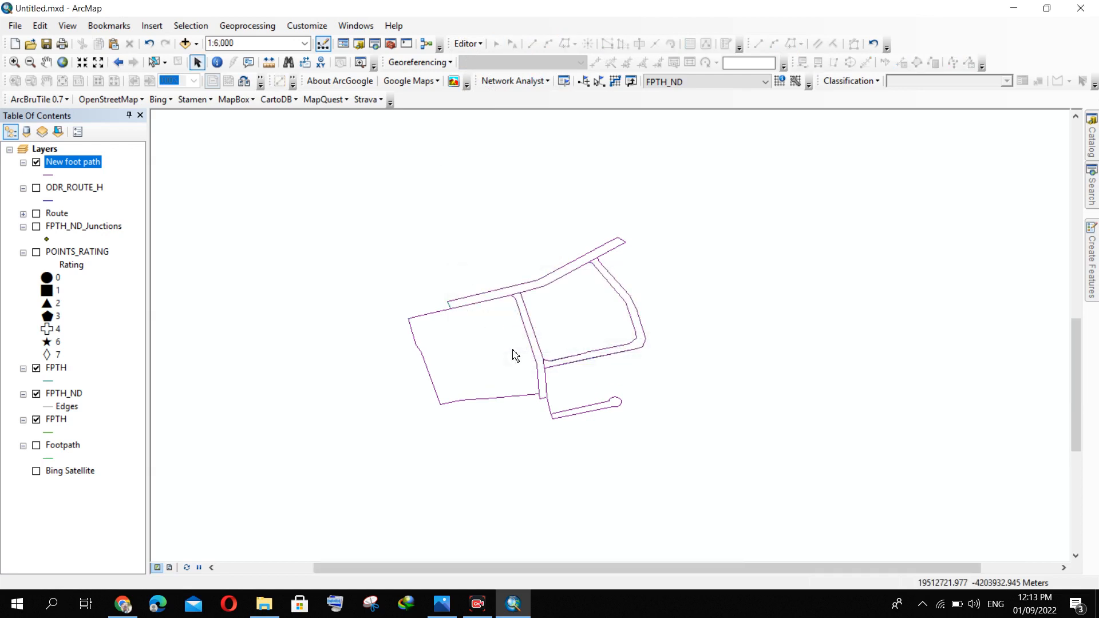
scroll(532, 285, "up", 2)
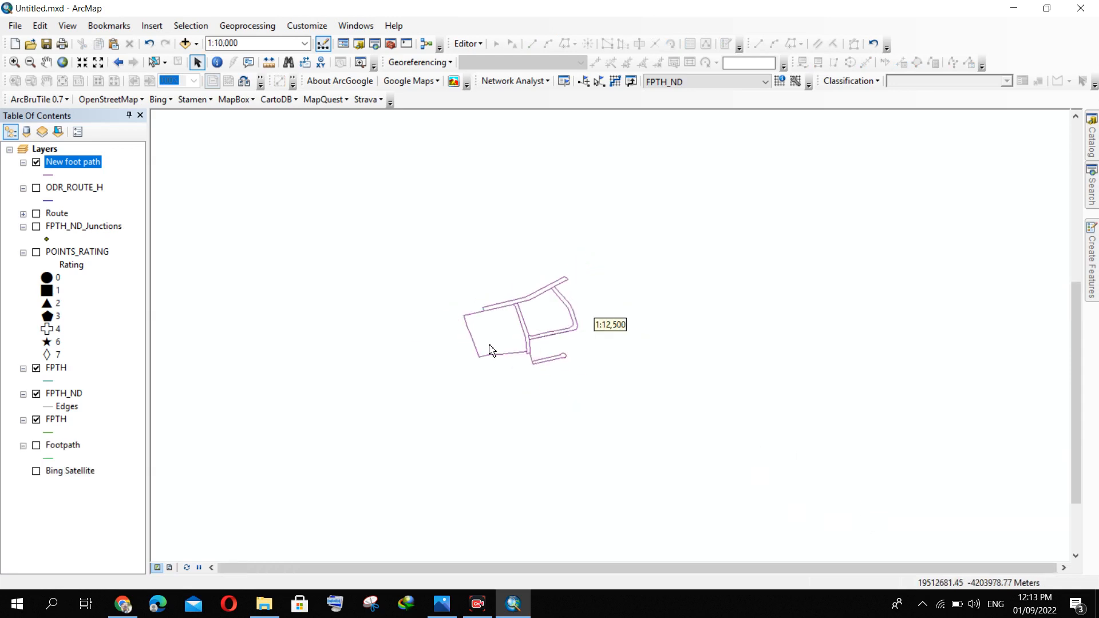
- Examine the attribute tables of New foot path and the lower FPTH layer to compare their fields
right_click(75, 168)
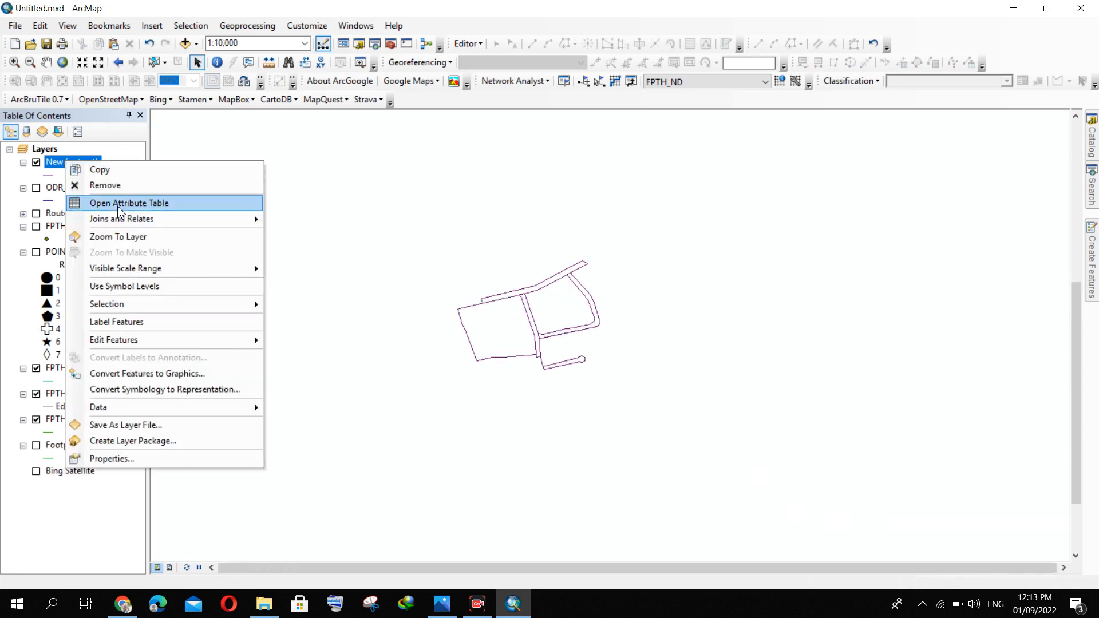
left_click(109, 201)
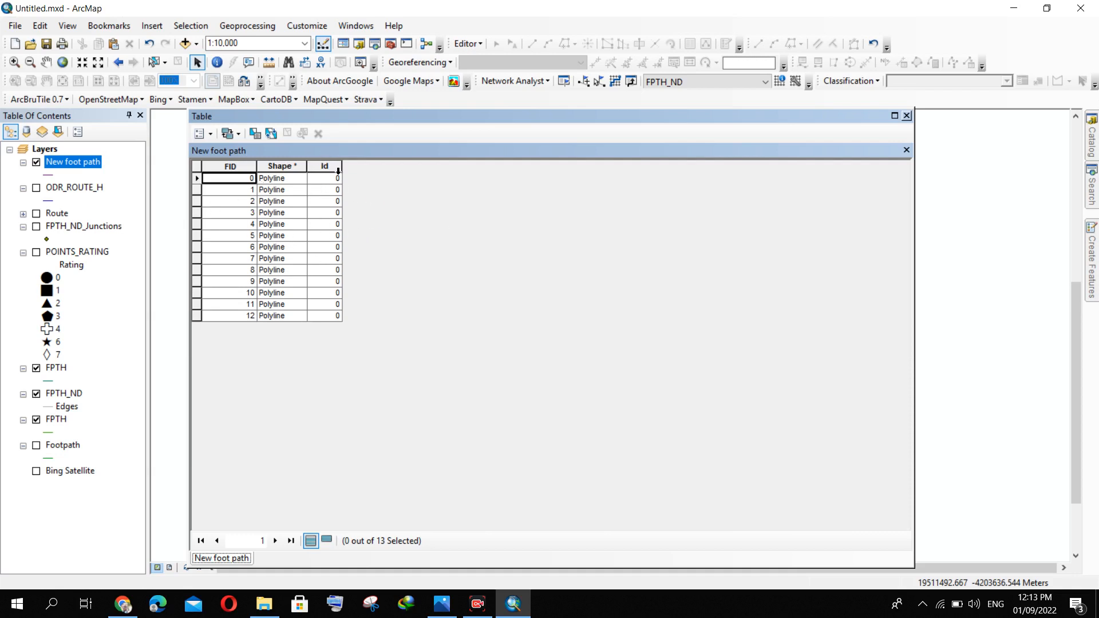
left_click(467, 45)
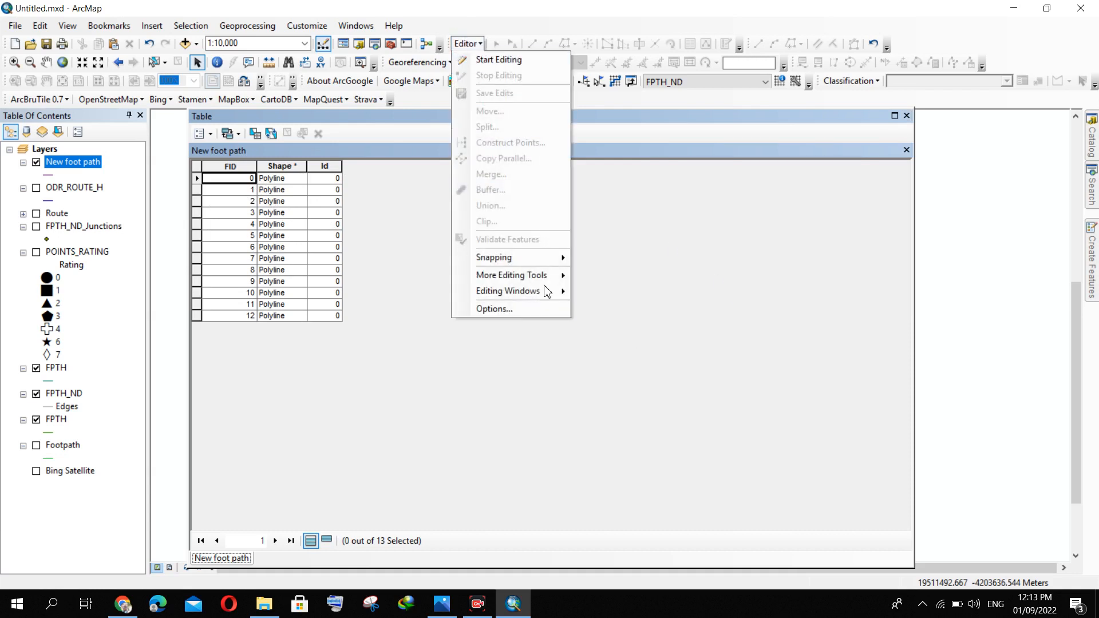
left_click(638, 315)
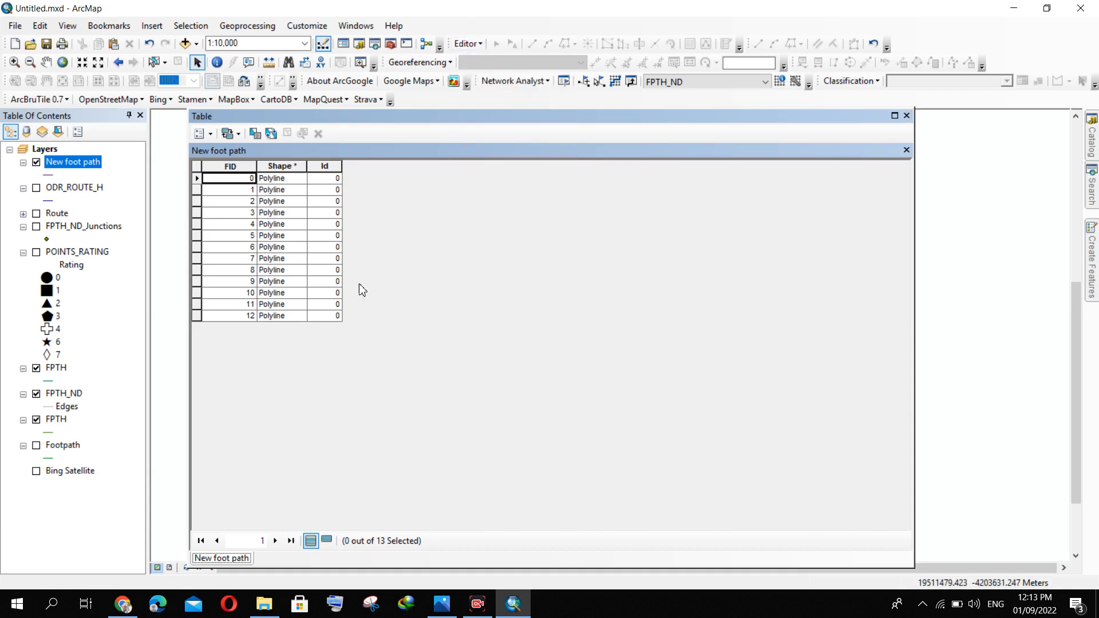
right_click(59, 420)
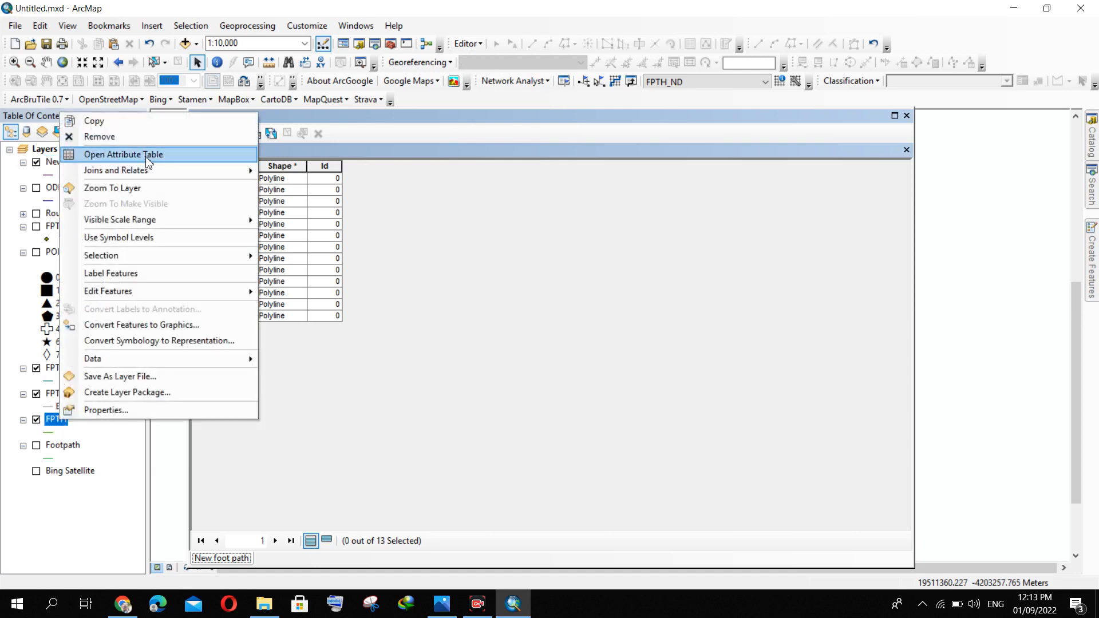
left_click(148, 161)
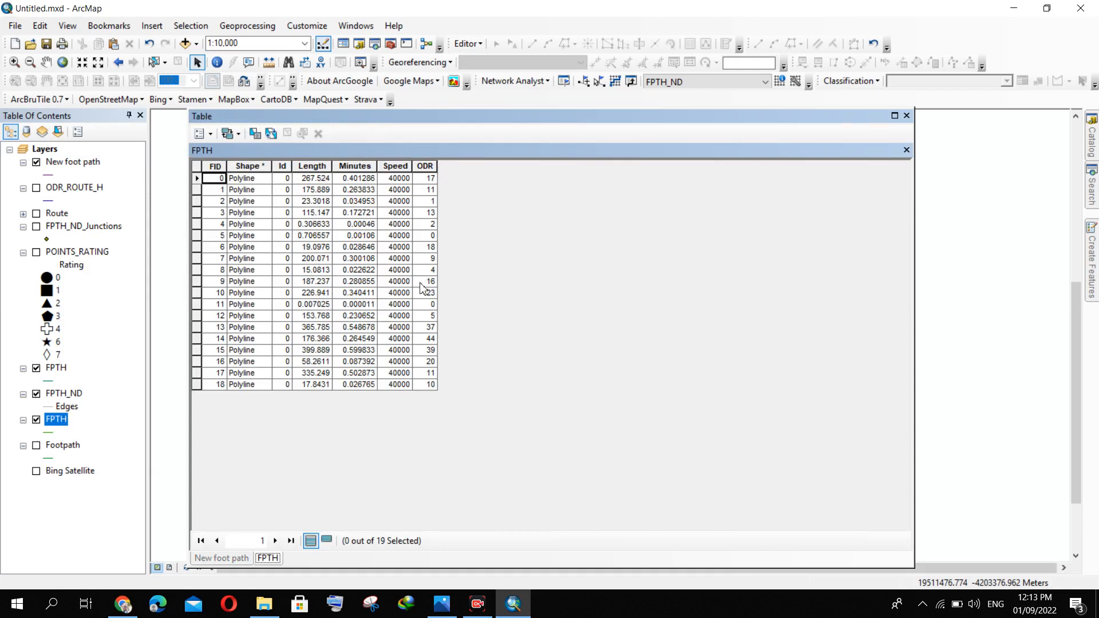
left_click(907, 116)
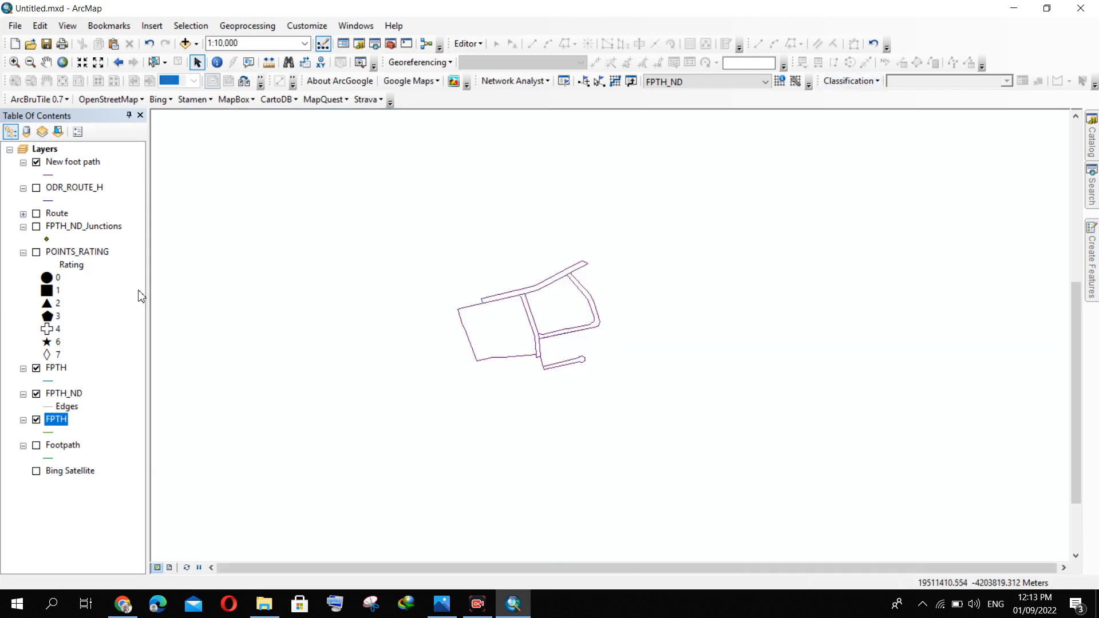
- Add a Float field named Length to the attribute table of New foot path
right_click(84, 167)
left_click(153, 201)
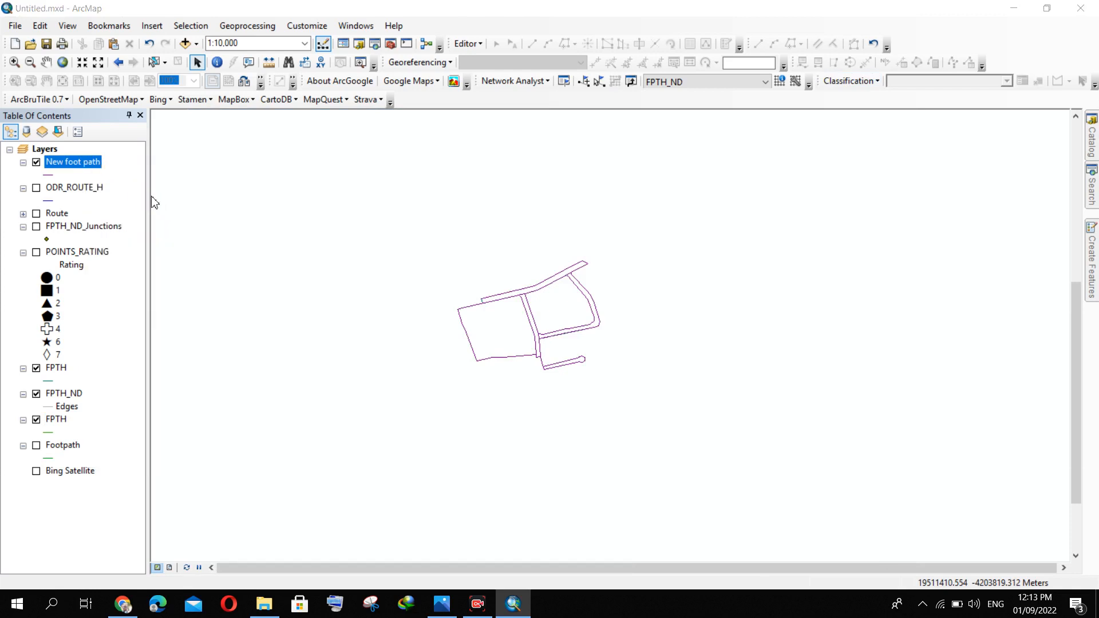
left_click(212, 135)
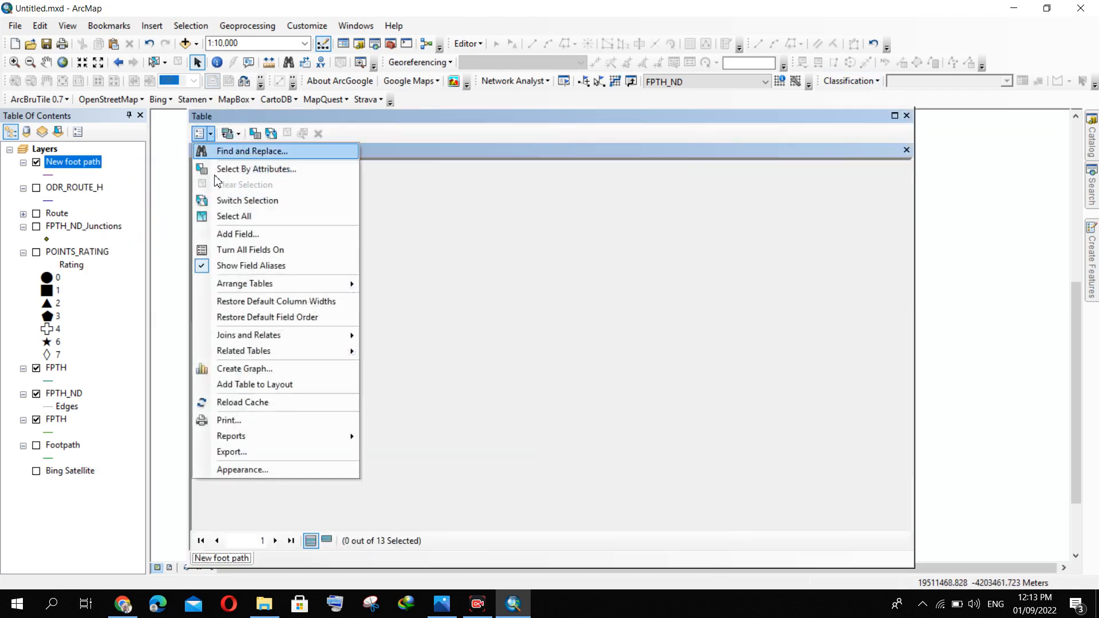
left_click(246, 234)
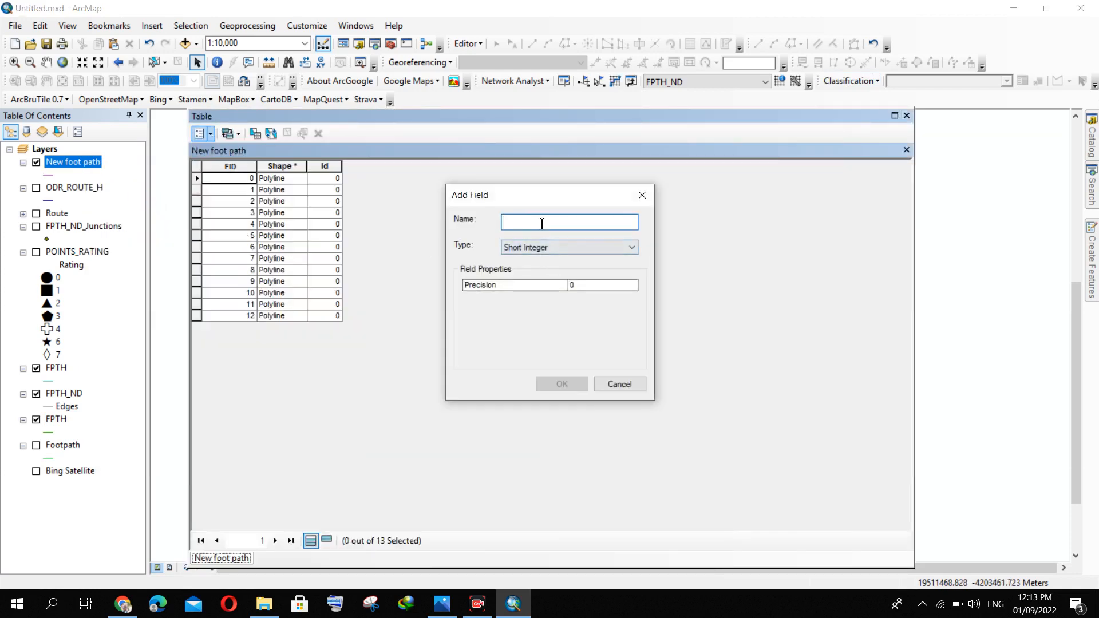
type("Length")
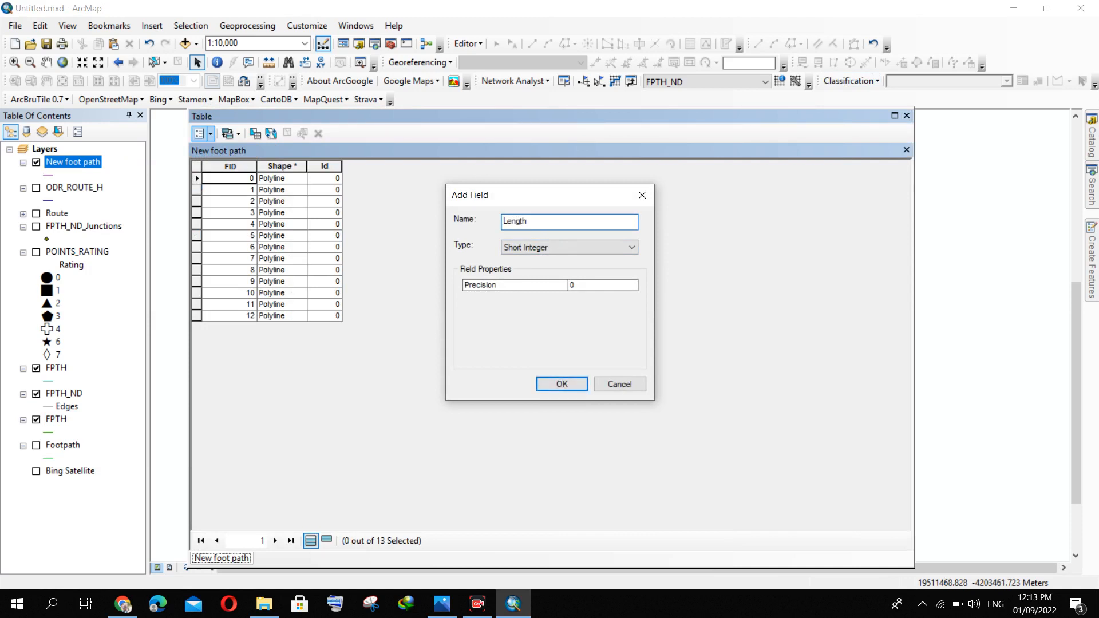
left_click(585, 246)
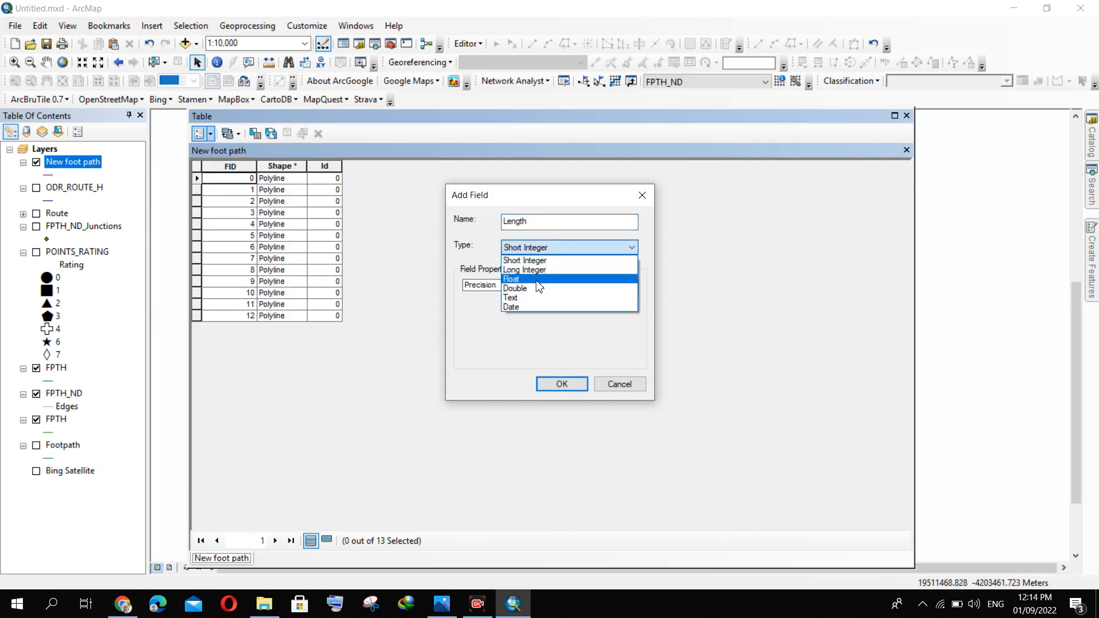
left_click(536, 281)
left_click(561, 385)
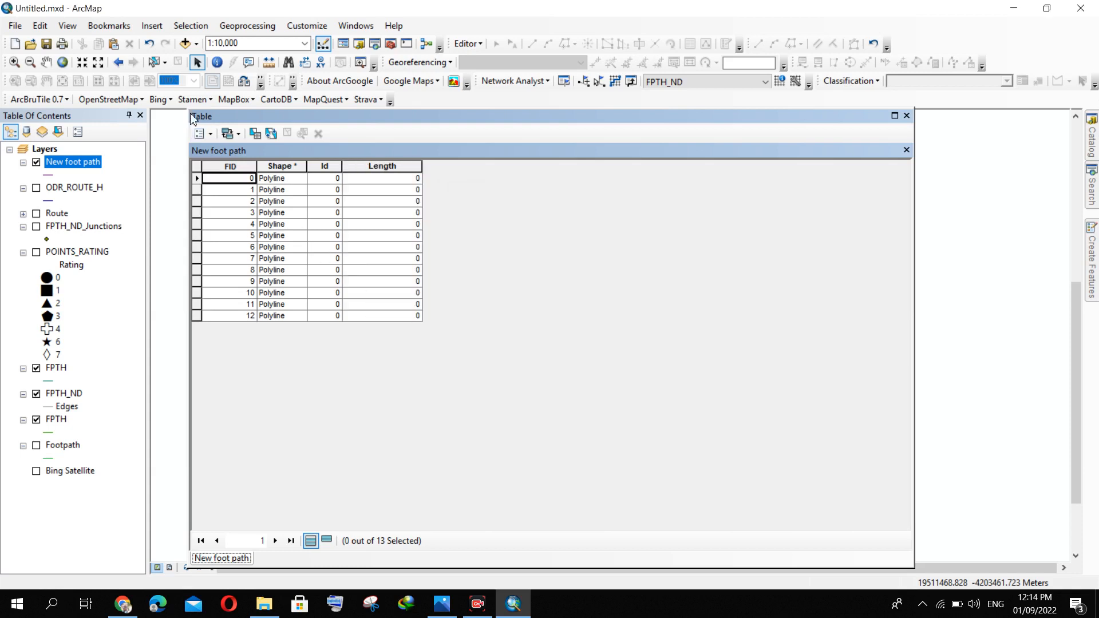
- Add a Float field named Minutes to the attribute table of New foot path
left_click(211, 134)
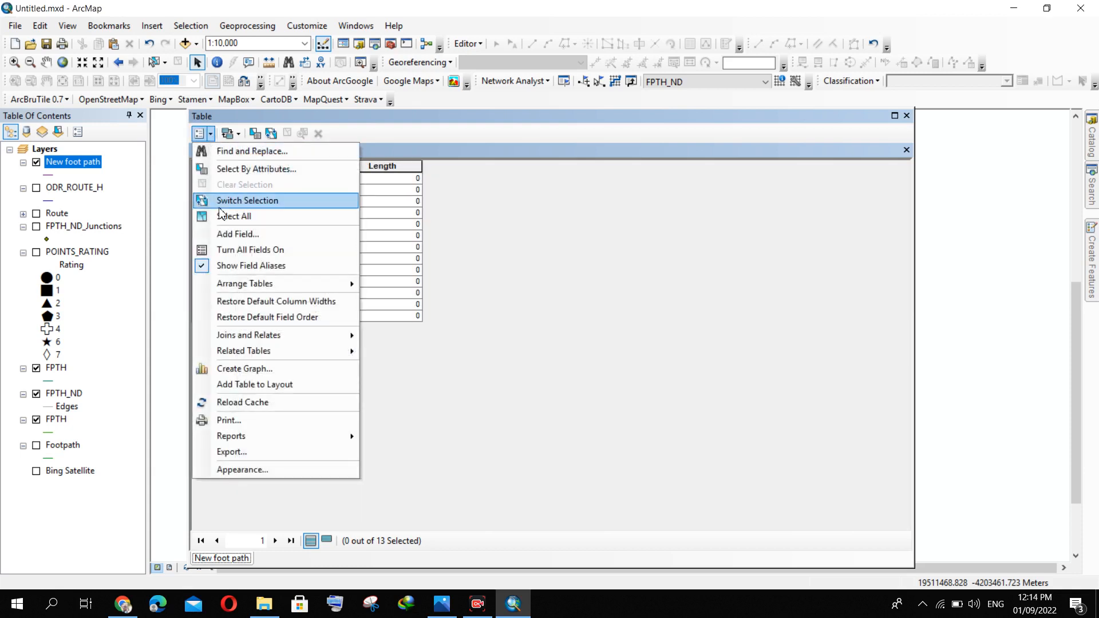
left_click(239, 235)
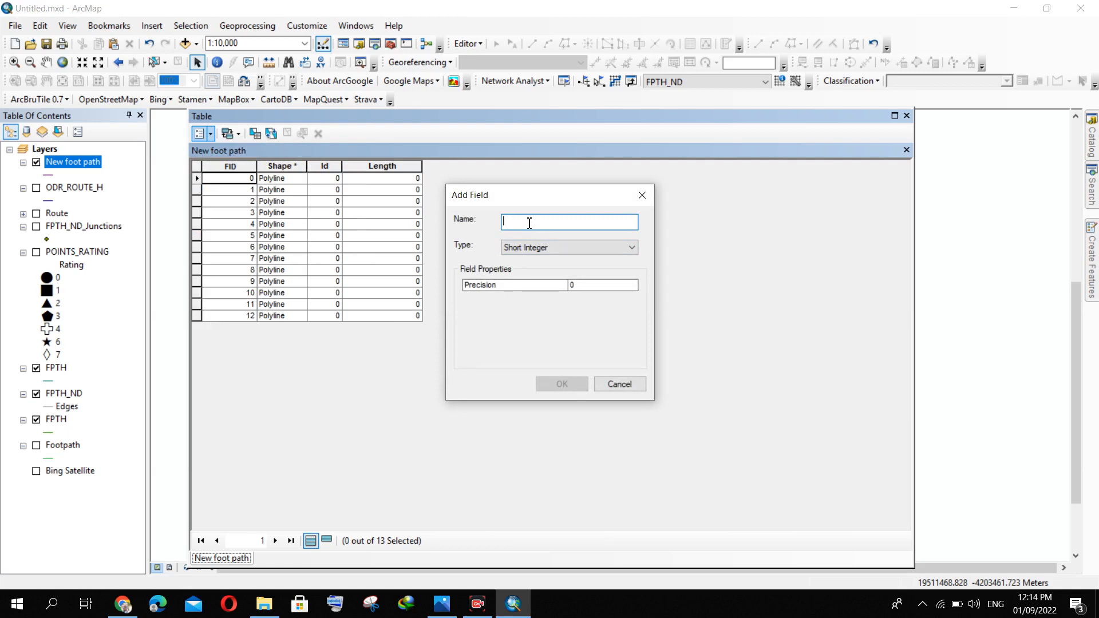
type("Minutes")
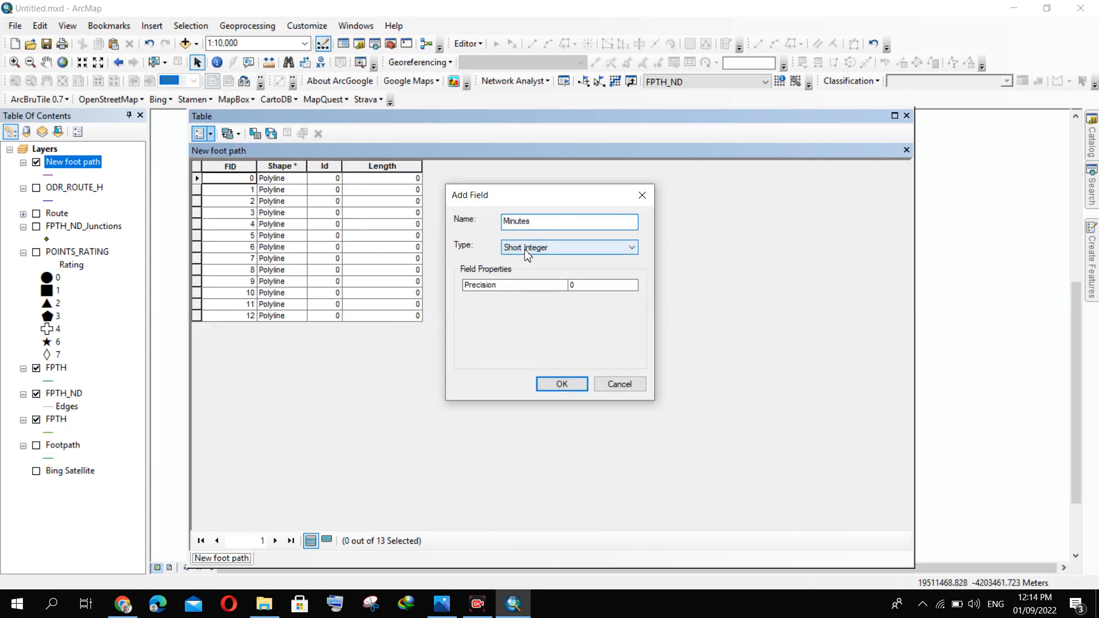
left_click(567, 252)
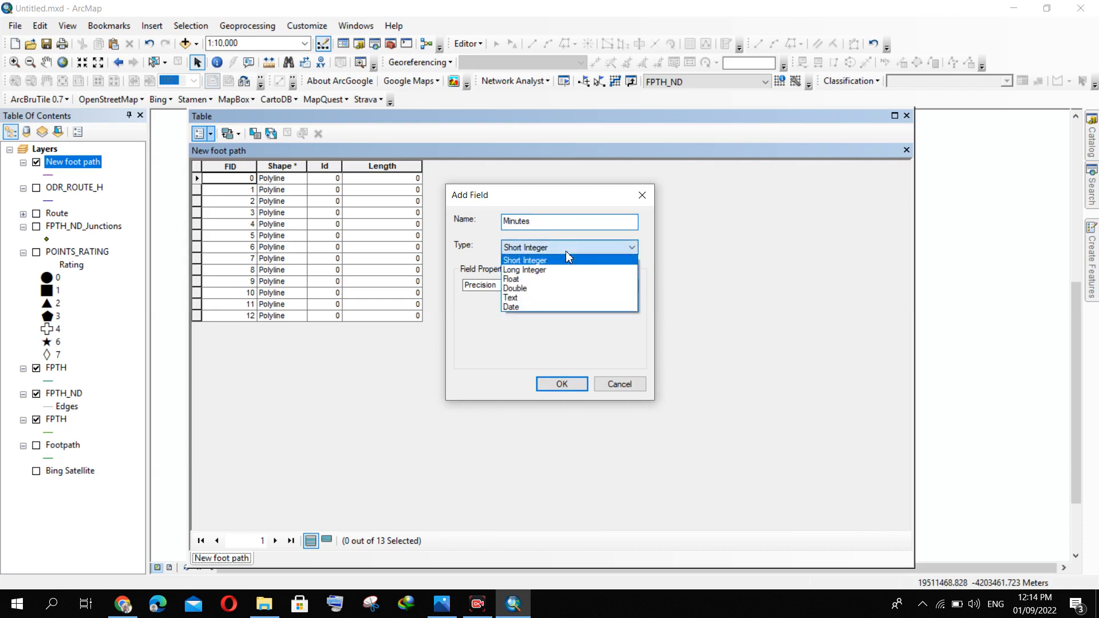
left_click(567, 279)
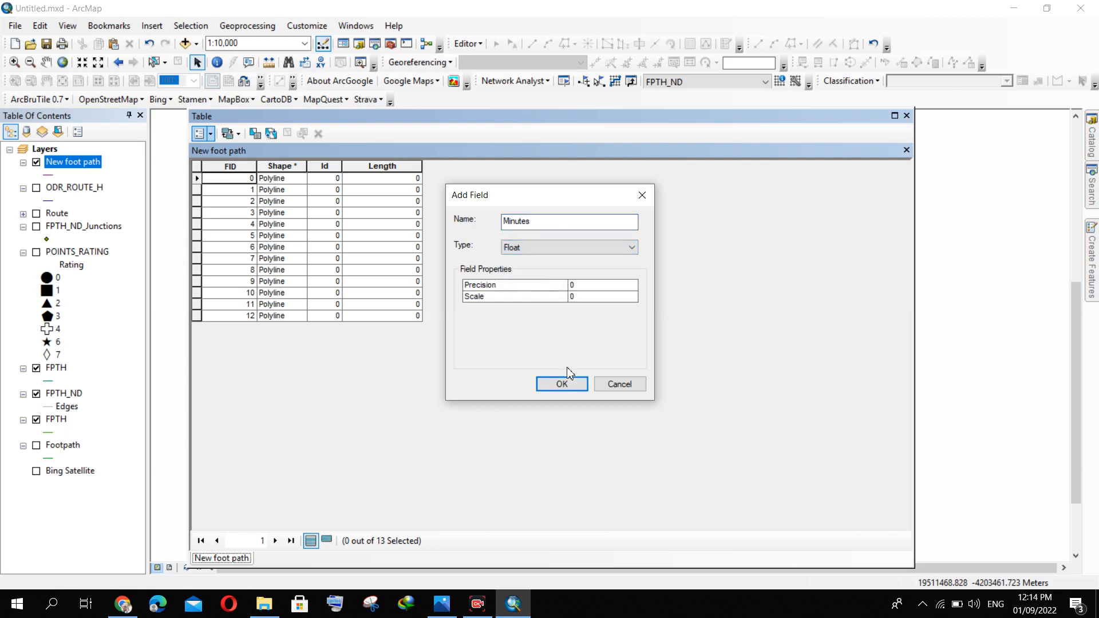
left_click(562, 386)
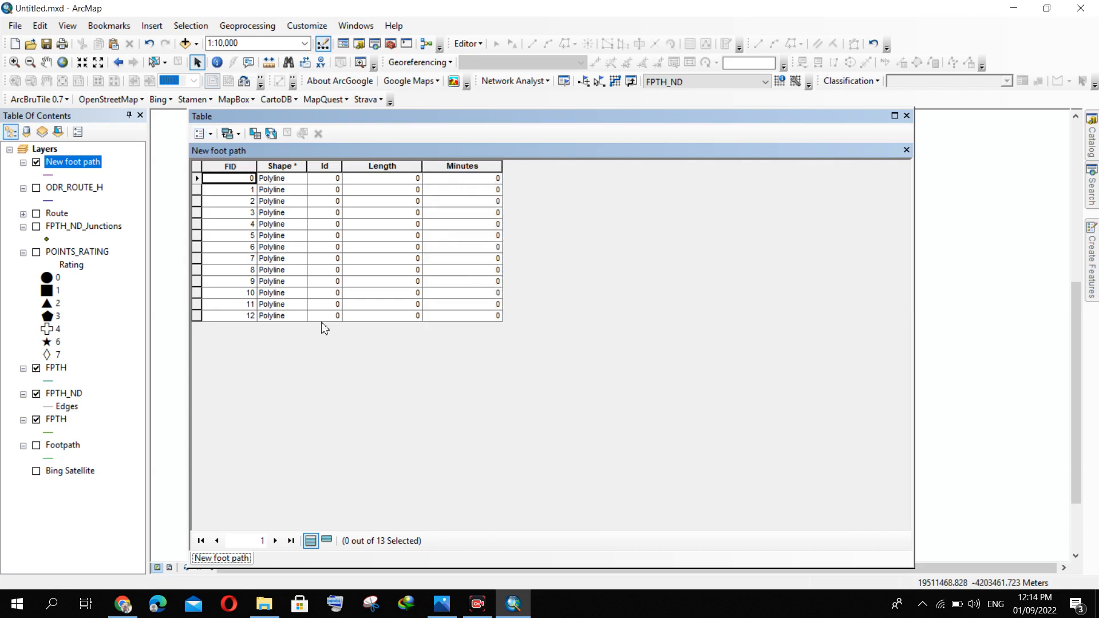
- Review the attribute table of the lower FPTH layer for the fields still missing from New foot path
right_click(56, 419)
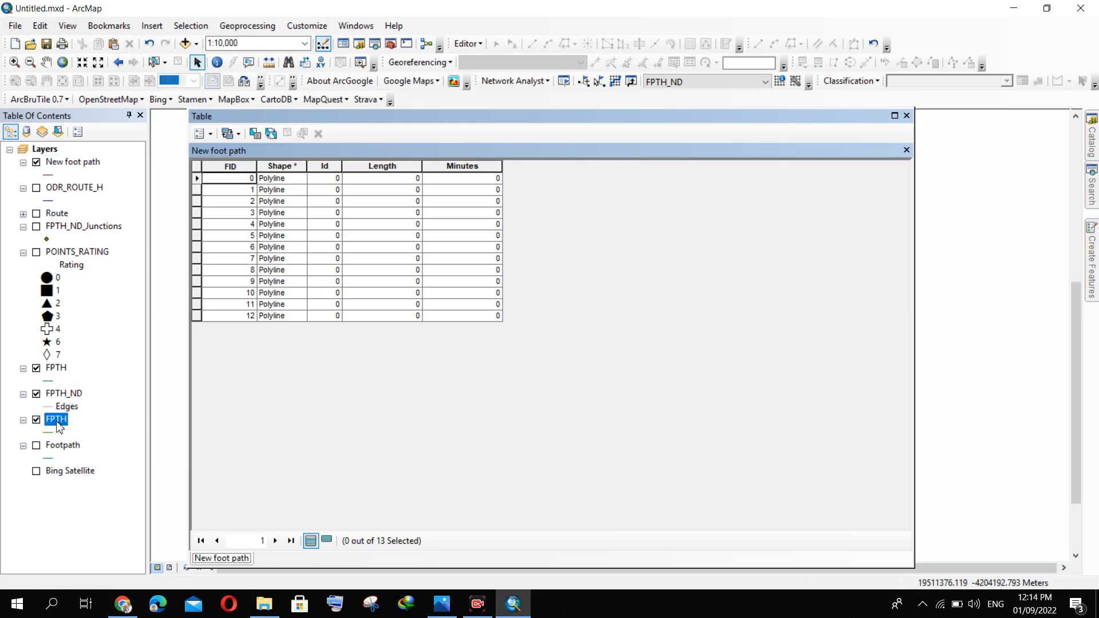
left_click(146, 159)
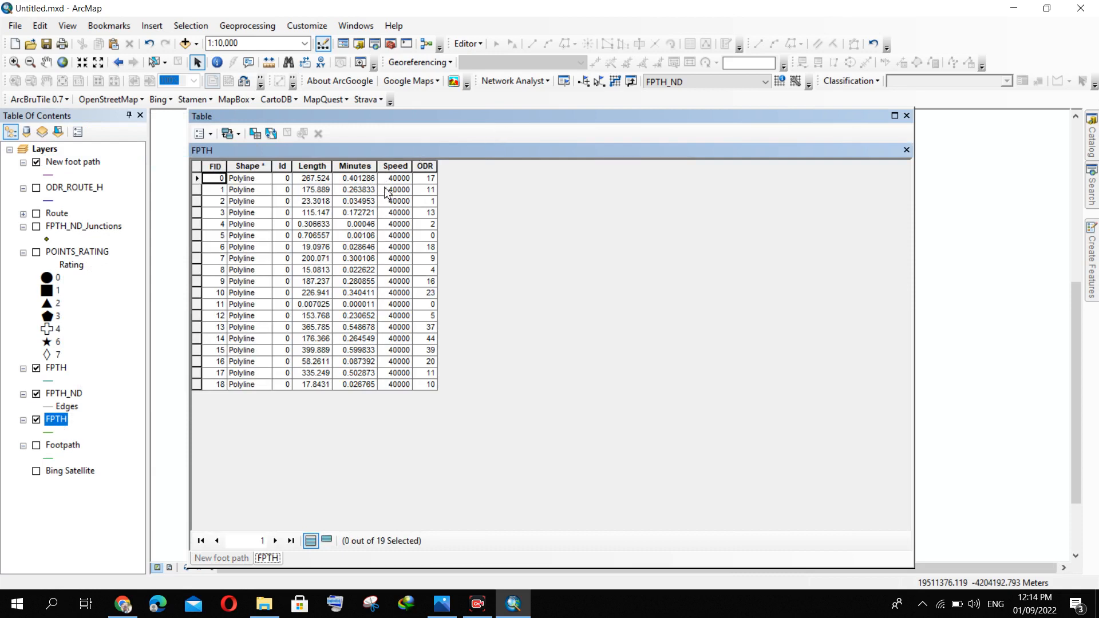
left_click(906, 116)
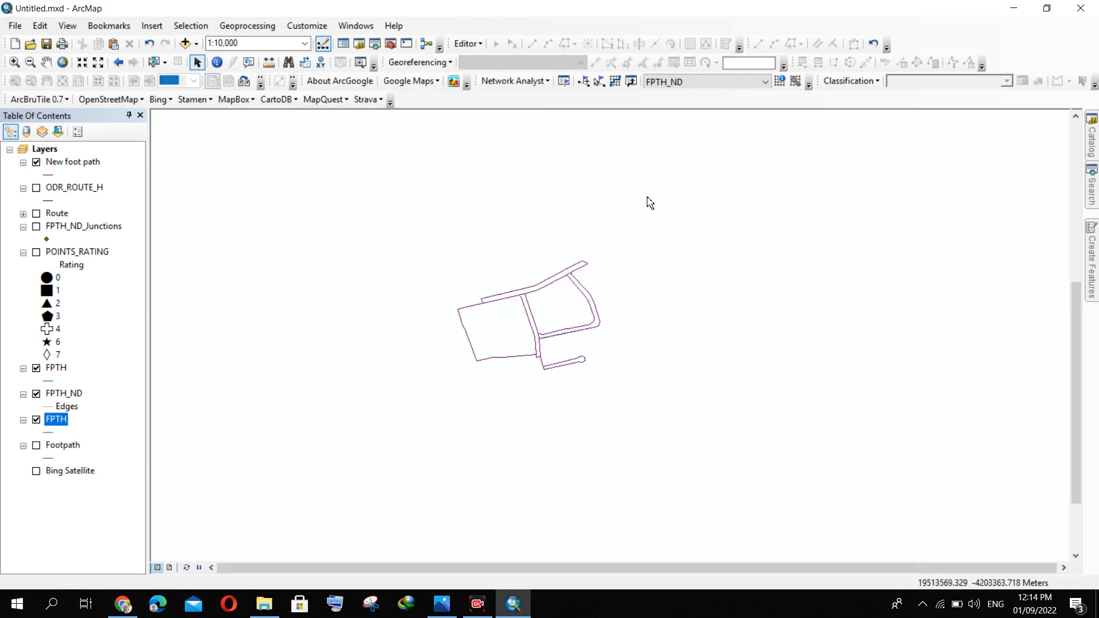
right_click(70, 161)
left_click(127, 202)
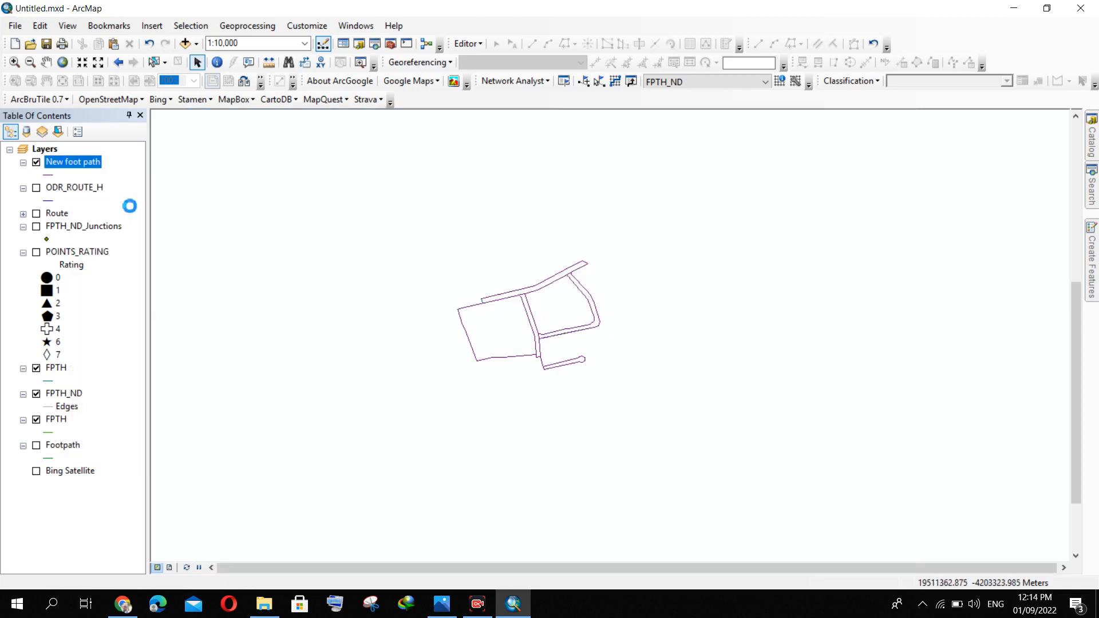
left_click(202, 134)
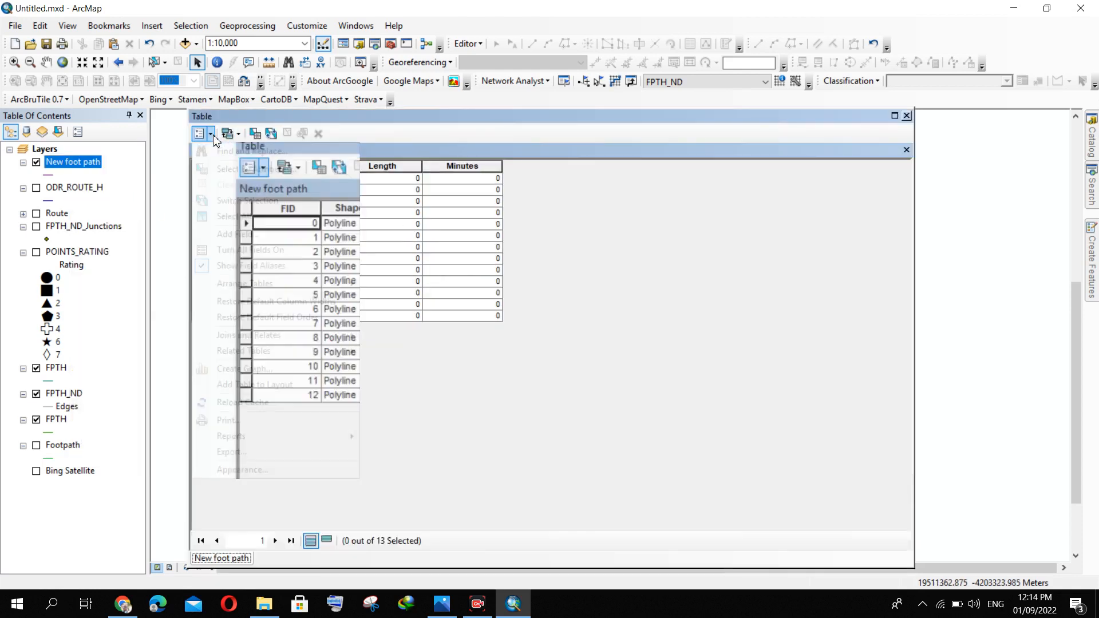
left_click(298, 235)
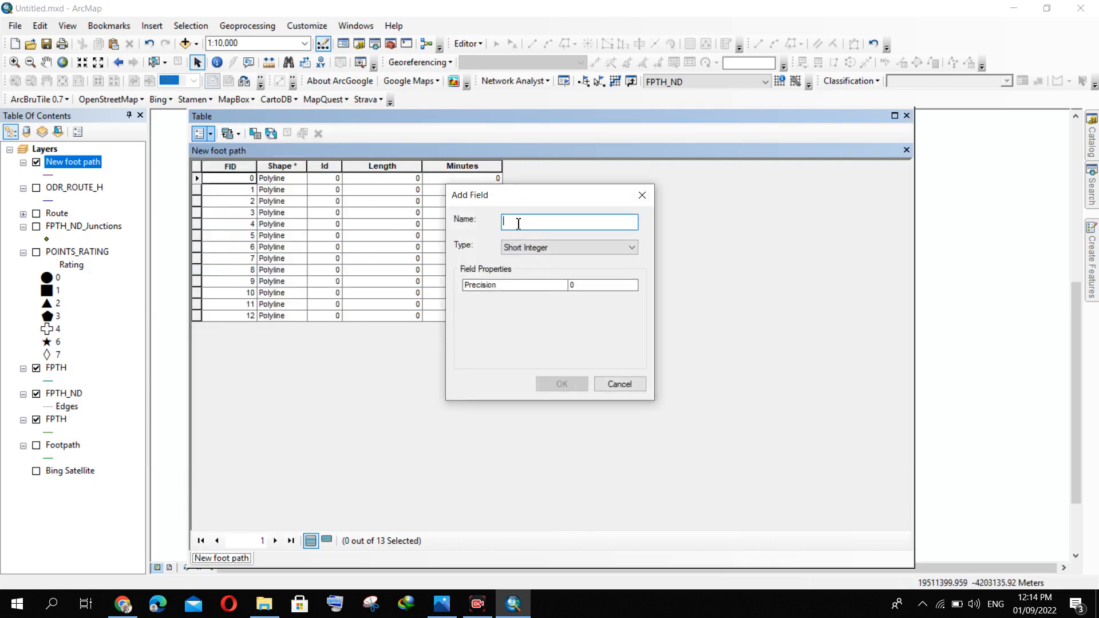
type("Speed")
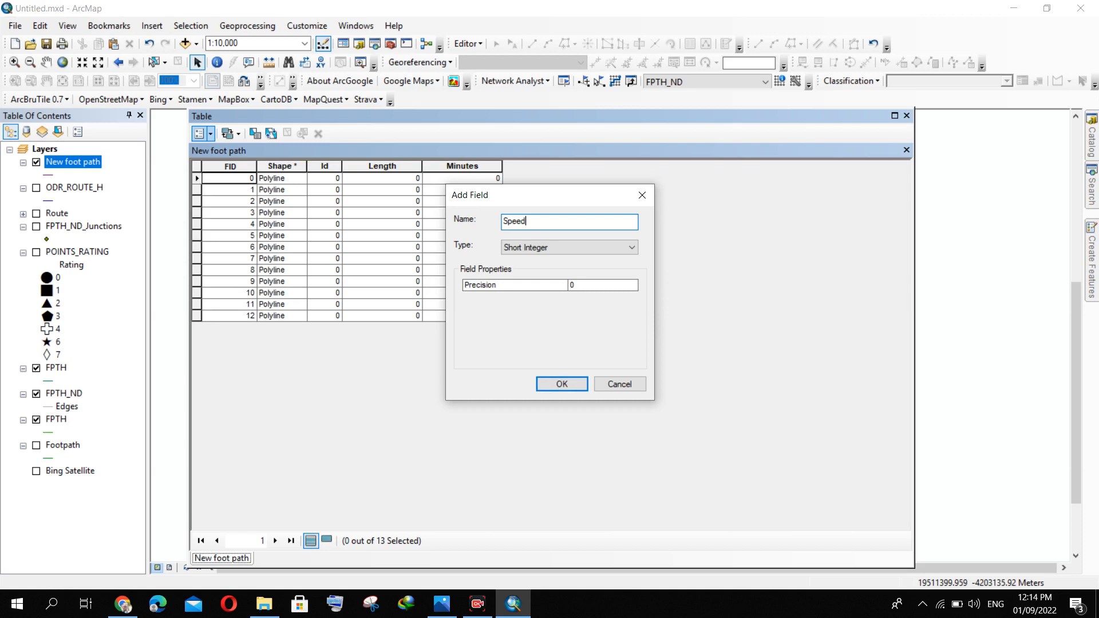
left_click(579, 247)
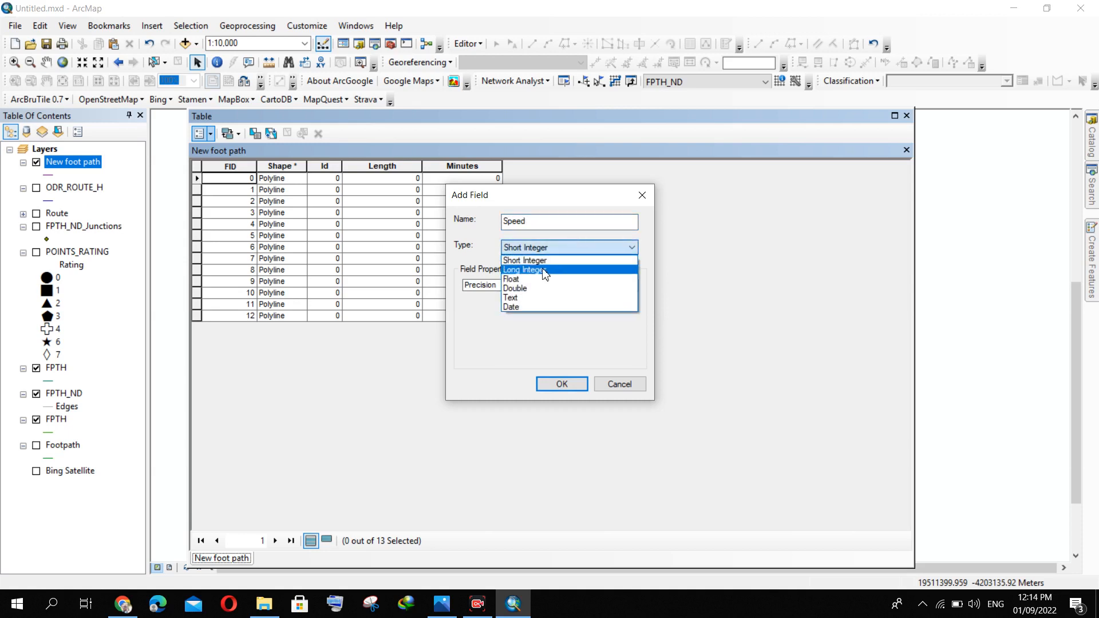
left_click(544, 265)
left_click(551, 248)
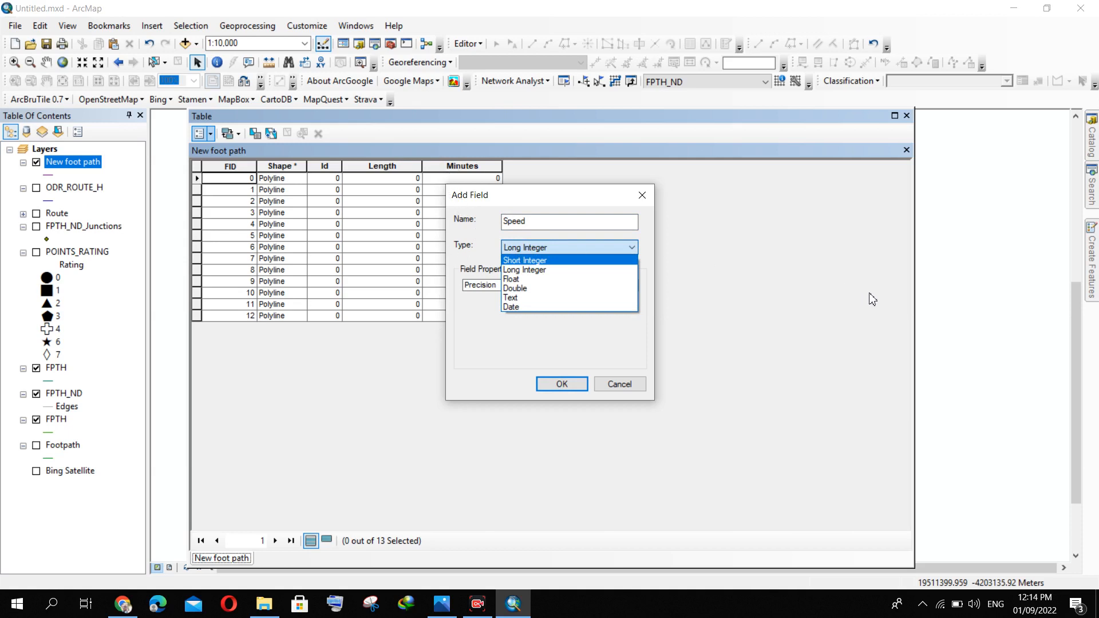
left_click(642, 193)
left_click(642, 194)
left_click(907, 116)
- Add a Long Integer field named Speed to the attribute table of New foot path
scroll(496, 367, "up", 3)
scroll(493, 372, "up", 2)
scroll(433, 358, "up", 1)
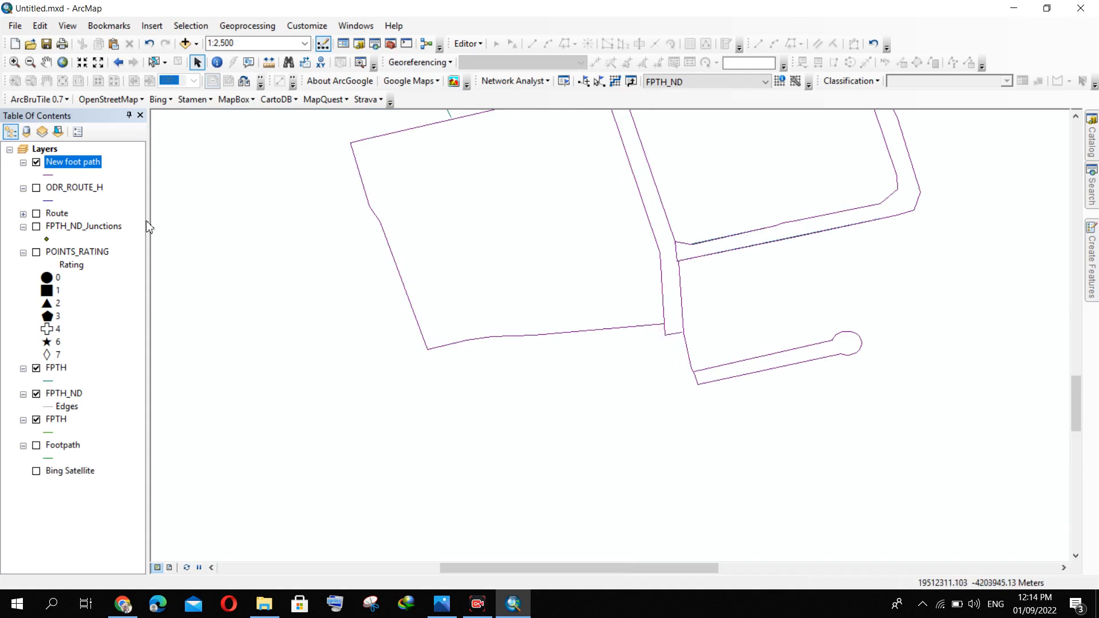
right_click(68, 167)
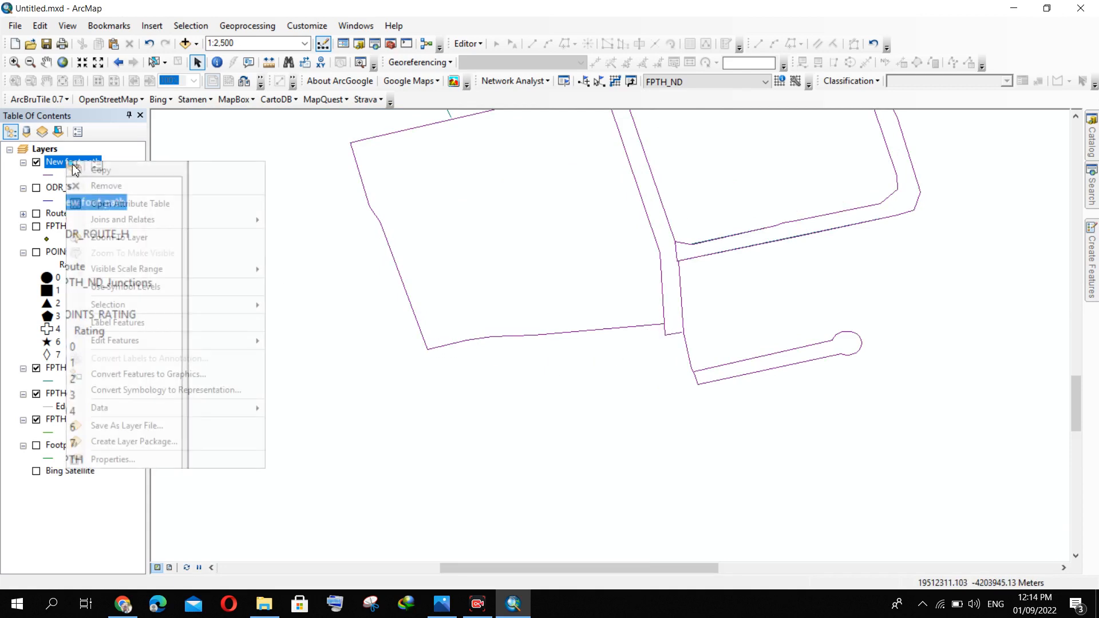
left_click(103, 204)
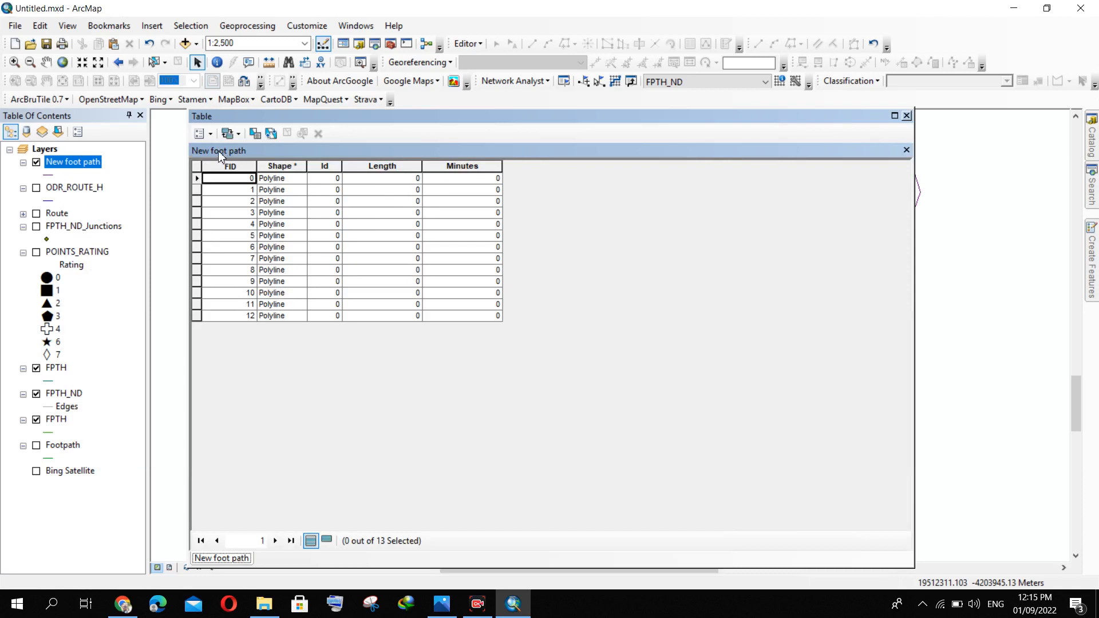
left_click(211, 134)
left_click(251, 233)
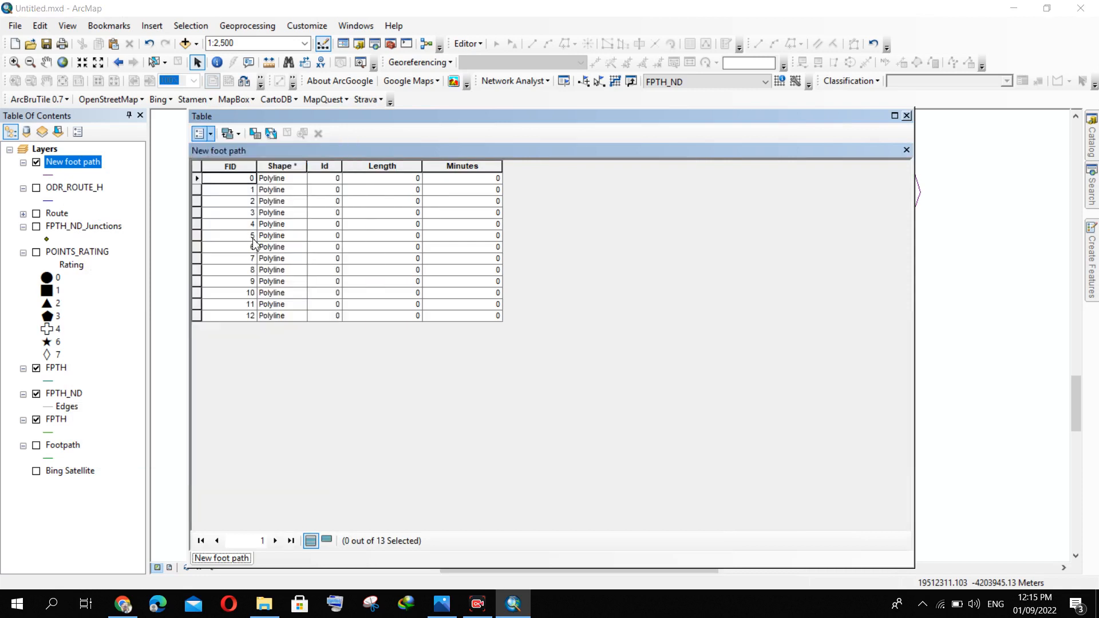
type("Speed")
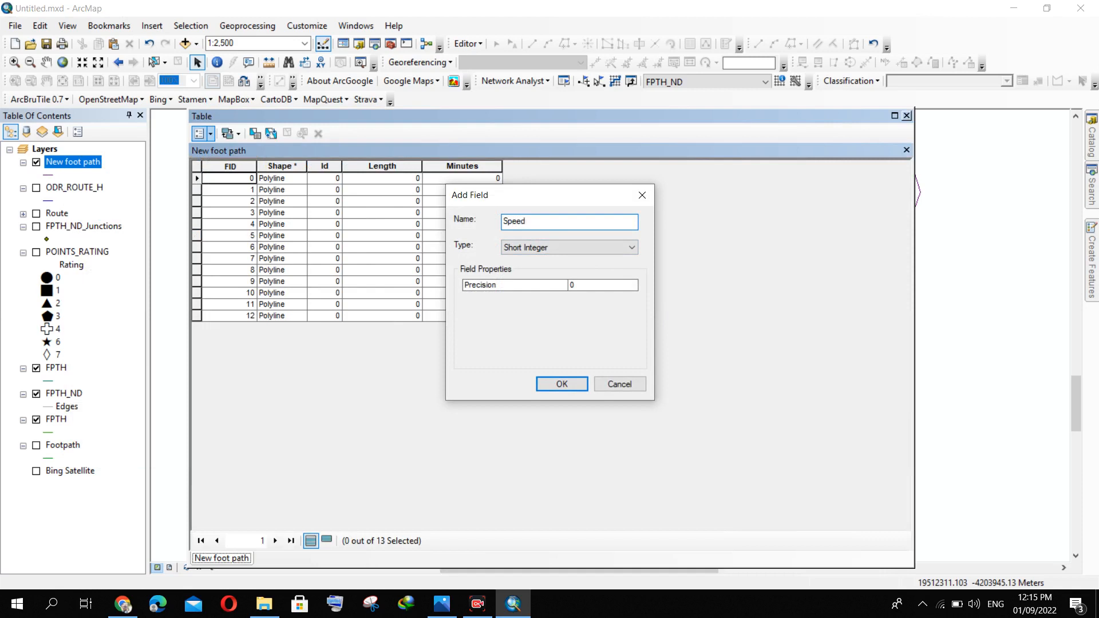
left_click(605, 248)
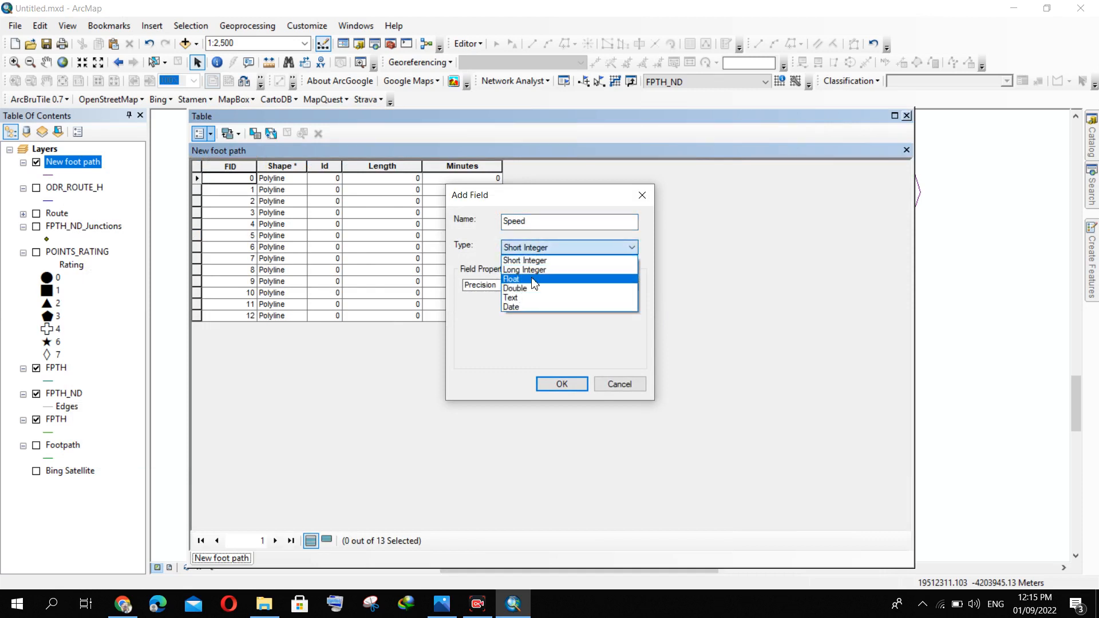
left_click(537, 286)
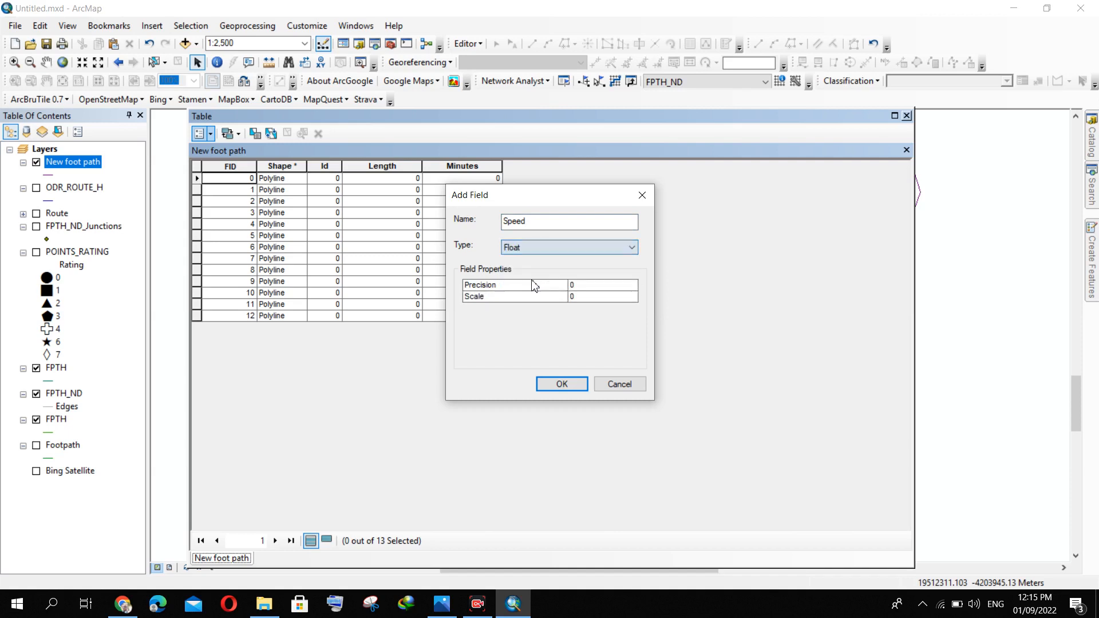
left_click(536, 252)
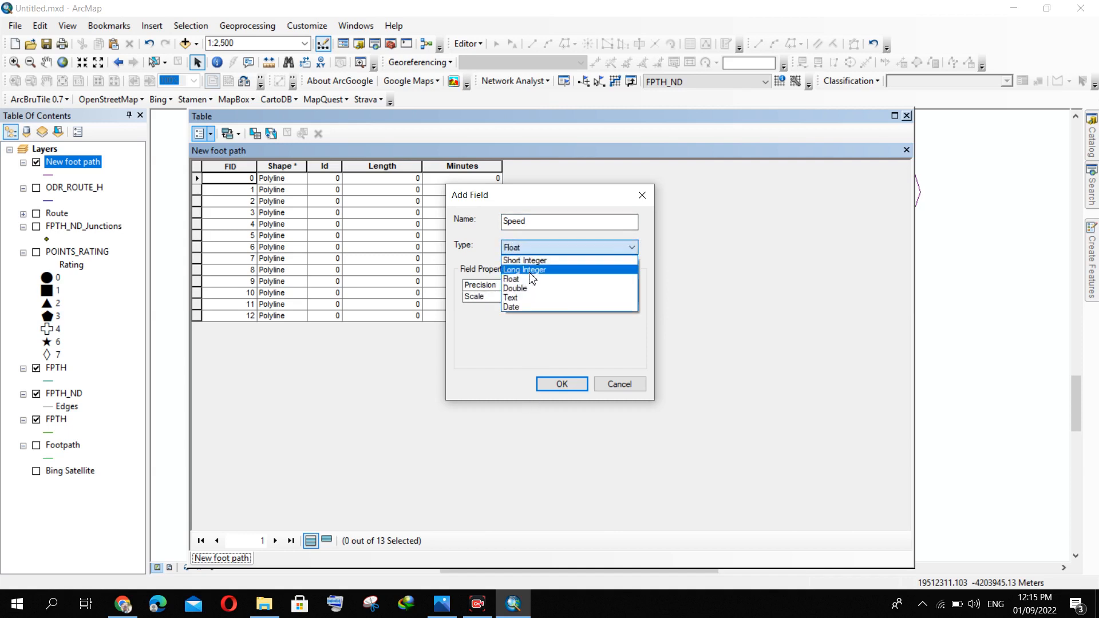
left_click(534, 270)
left_click(561, 384)
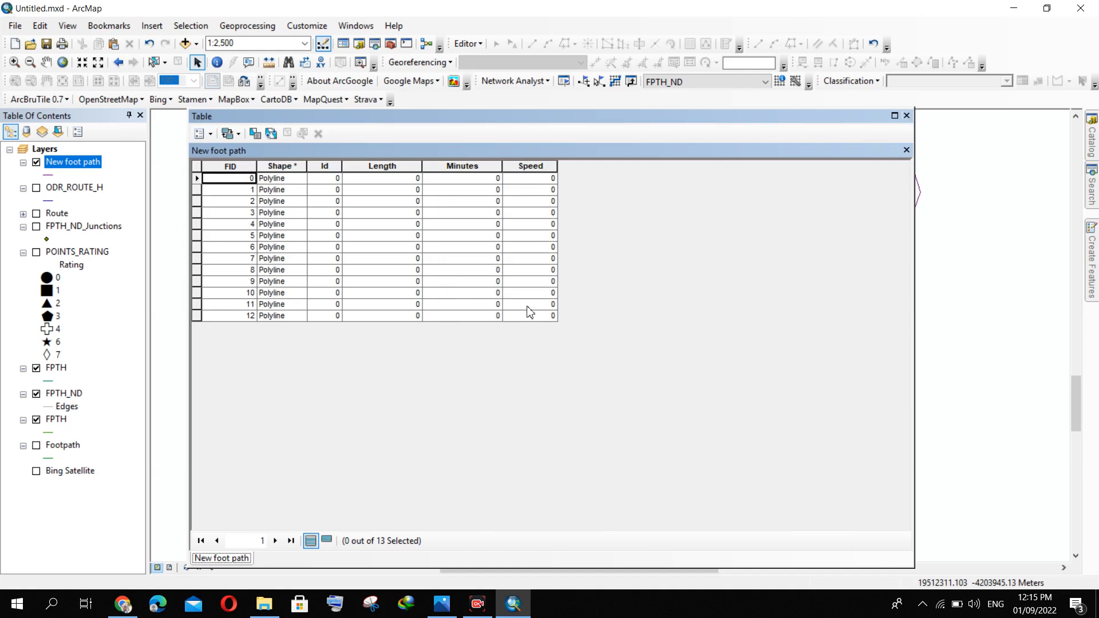
- Add a Short Integer field named ODR to the attribute table of New foot path and close the table
left_click(203, 137)
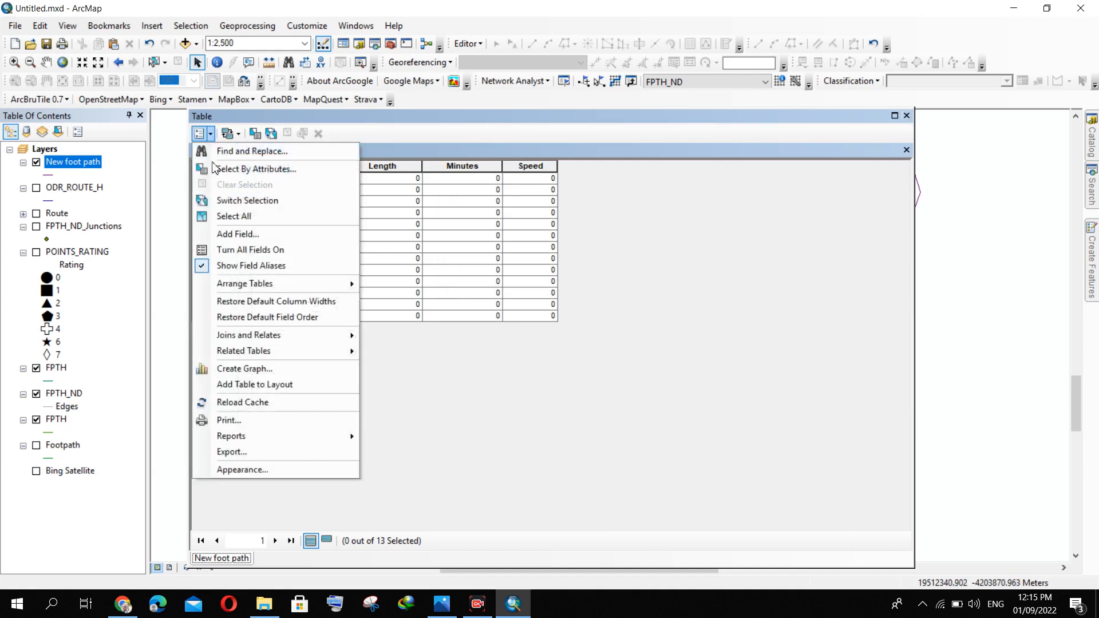
left_click(269, 241)
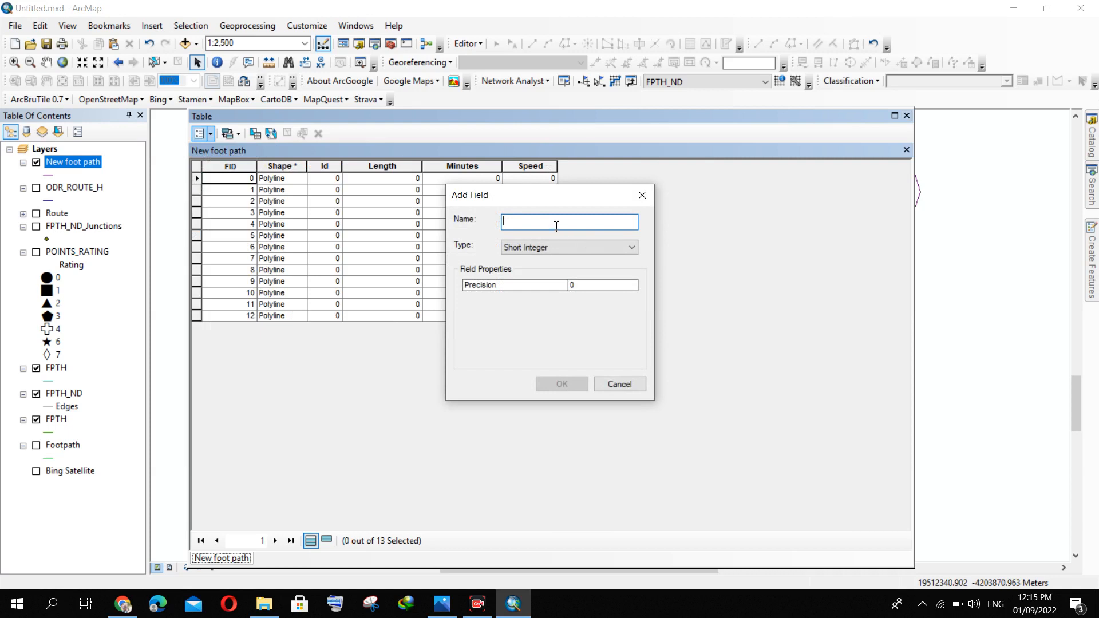
type("ODR")
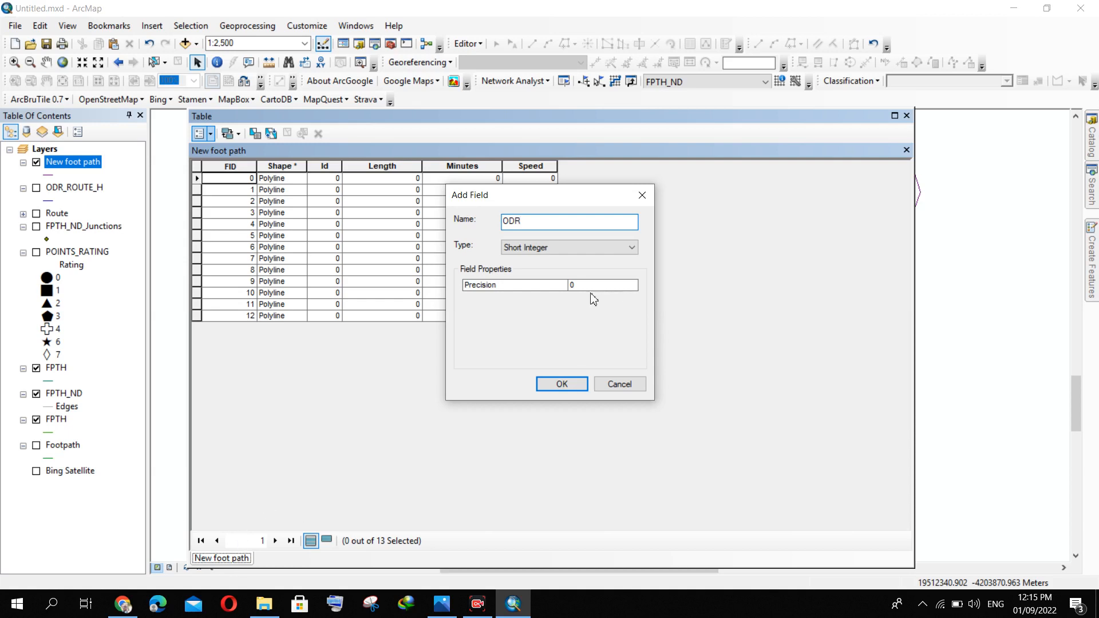
left_click(556, 251)
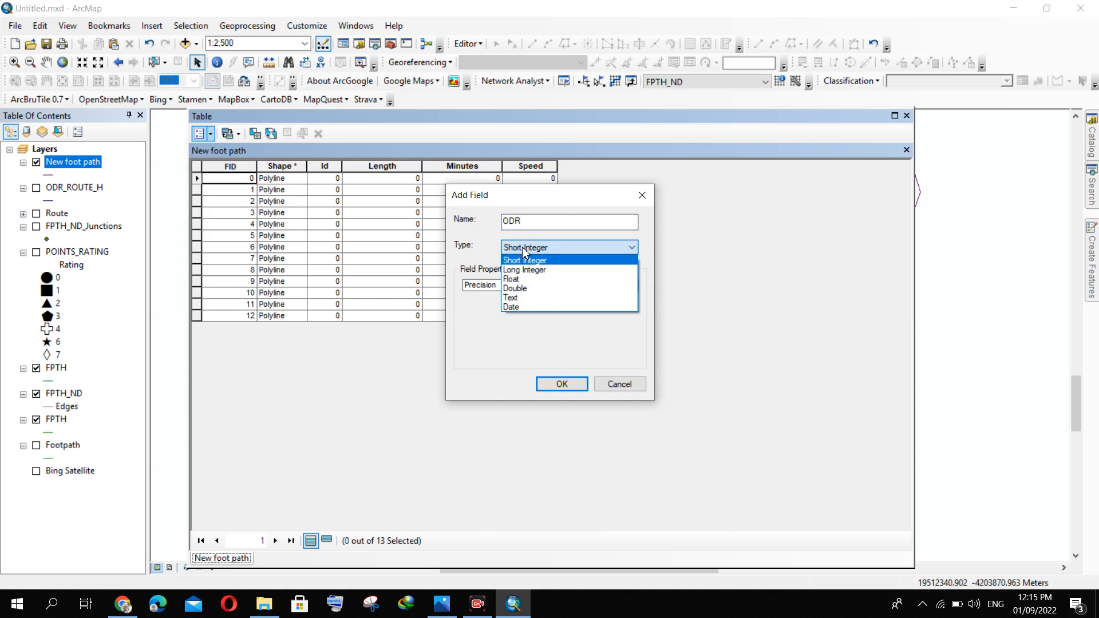
left_click(541, 280)
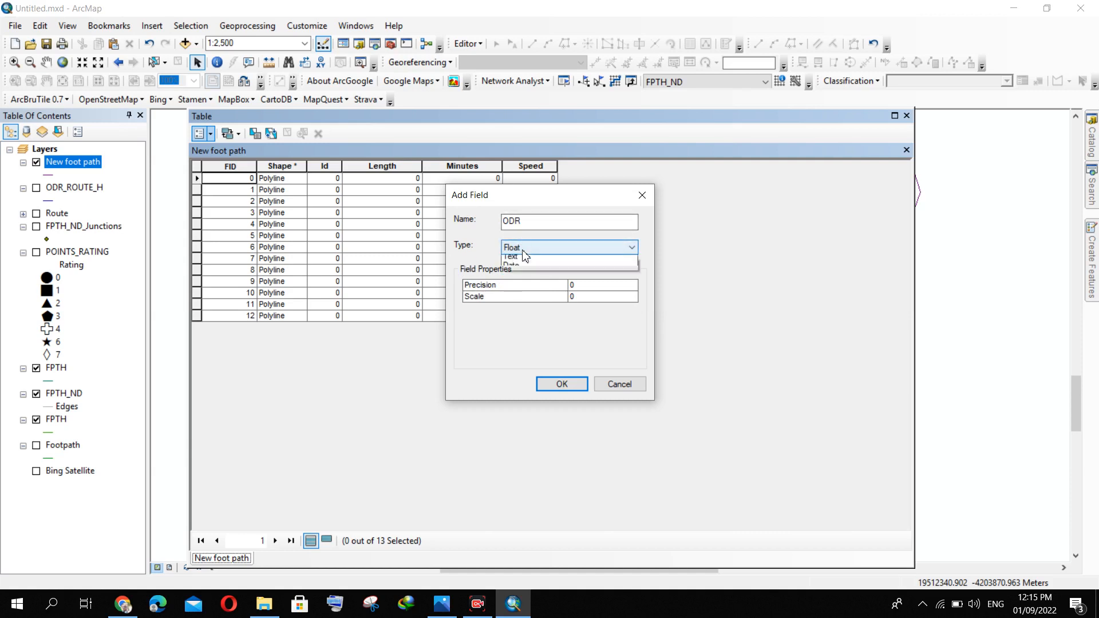
left_click(525, 249)
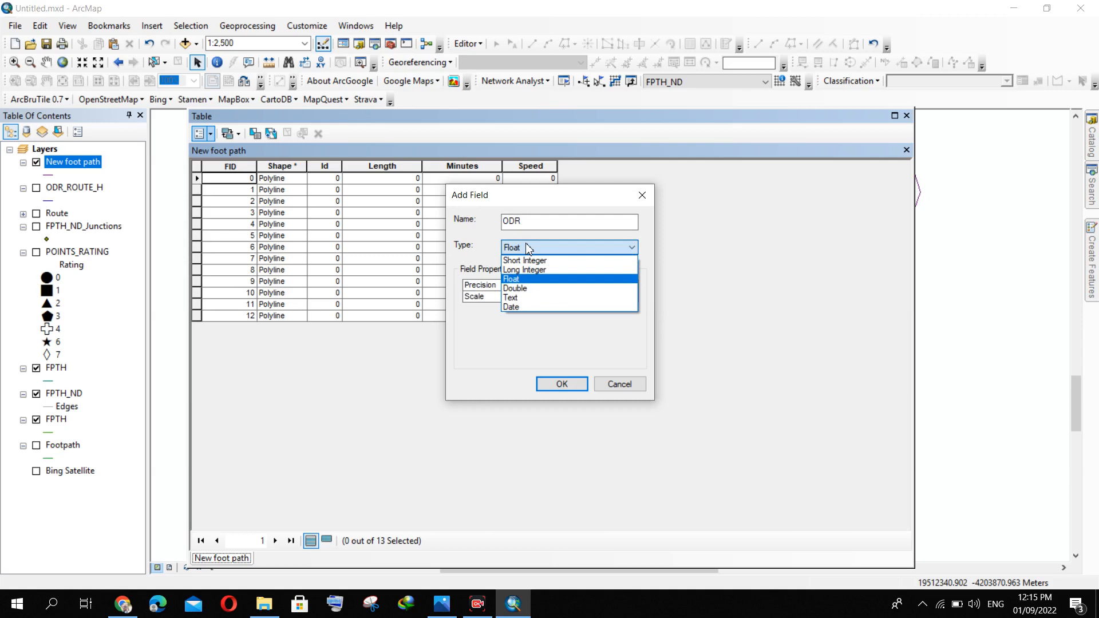
left_click(527, 261)
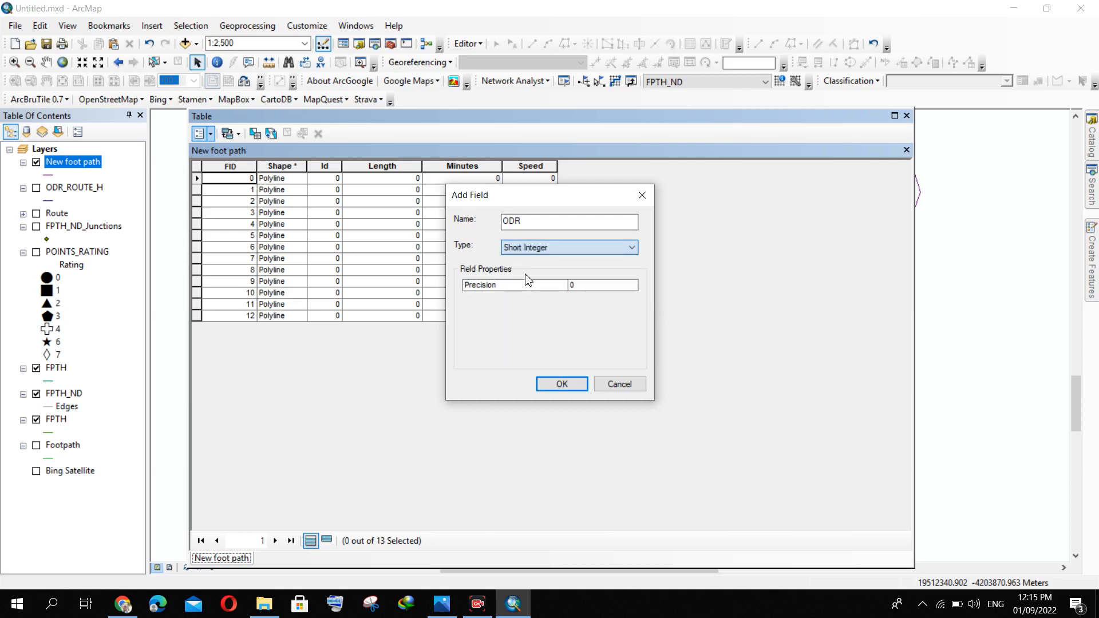
left_click(562, 384)
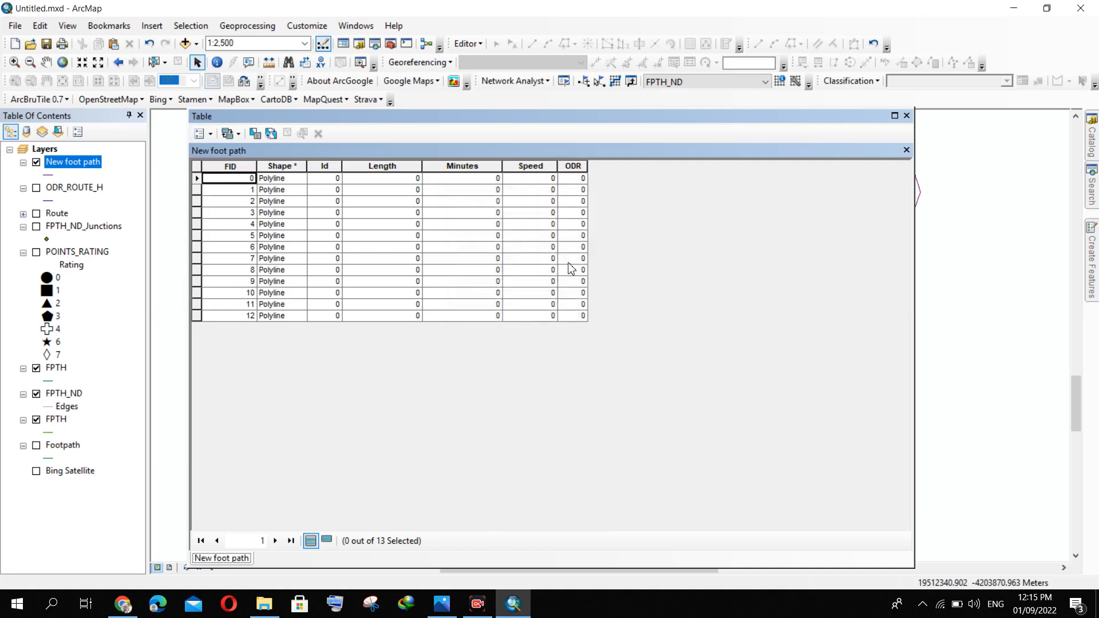
left_click(908, 116)
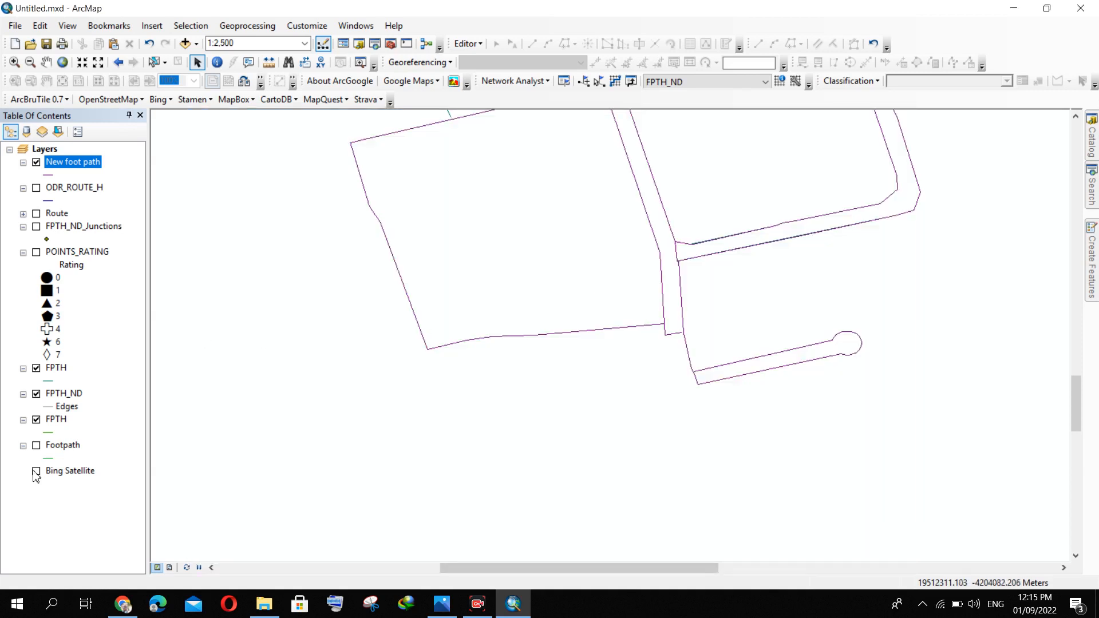
- Check the field values in the attribute table of the lower FPTH layer
right_click(63, 424)
left_click(178, 155)
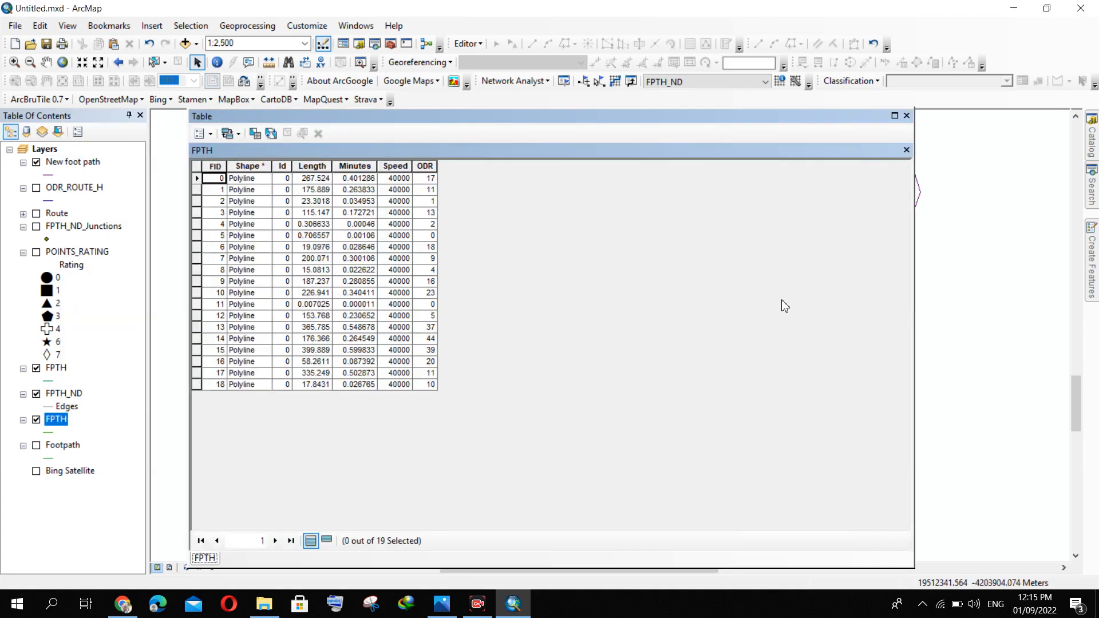
left_click(907, 116)
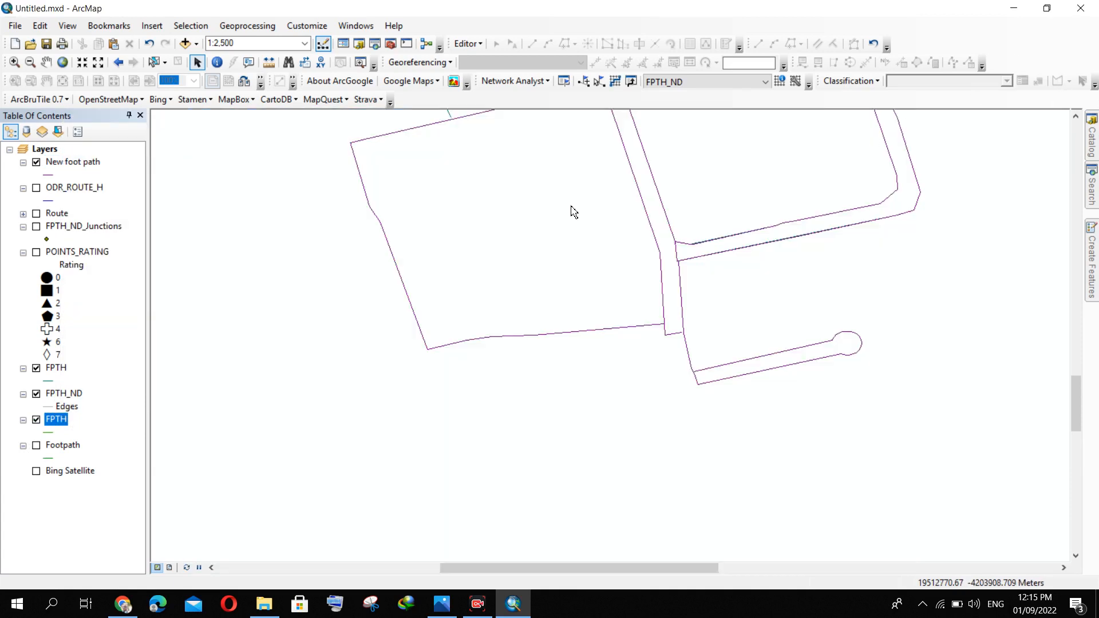
- Open the attribute table of New foot path and calculate the Length field's geometry in meters using the data source's coordinate system
right_click(54, 162)
left_click(137, 201)
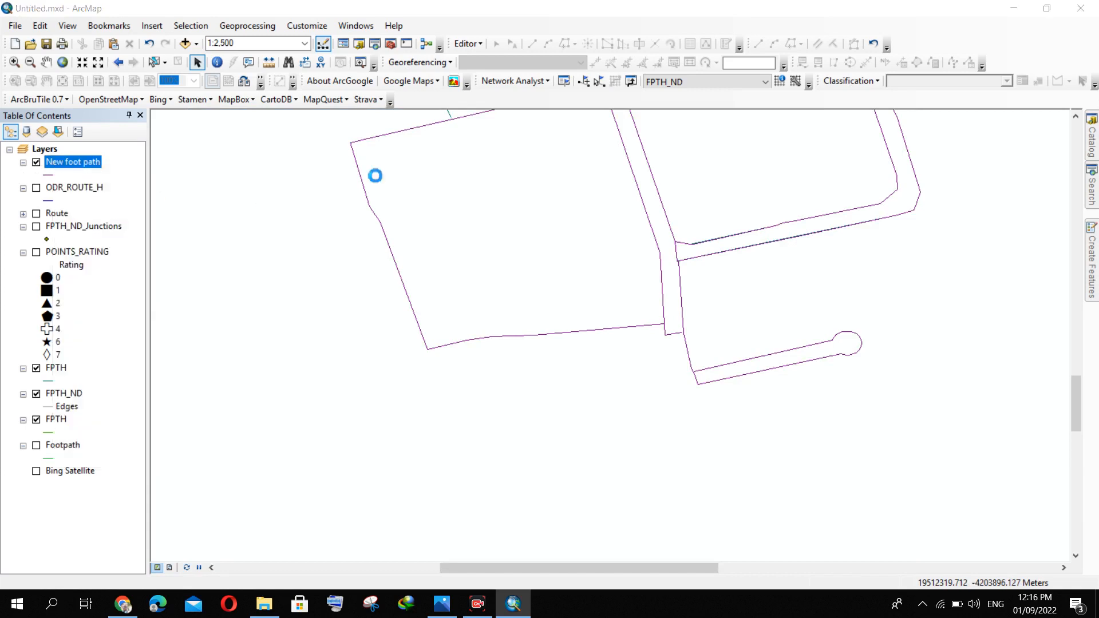
left_click(376, 172)
right_click(381, 172)
left_click(323, 451)
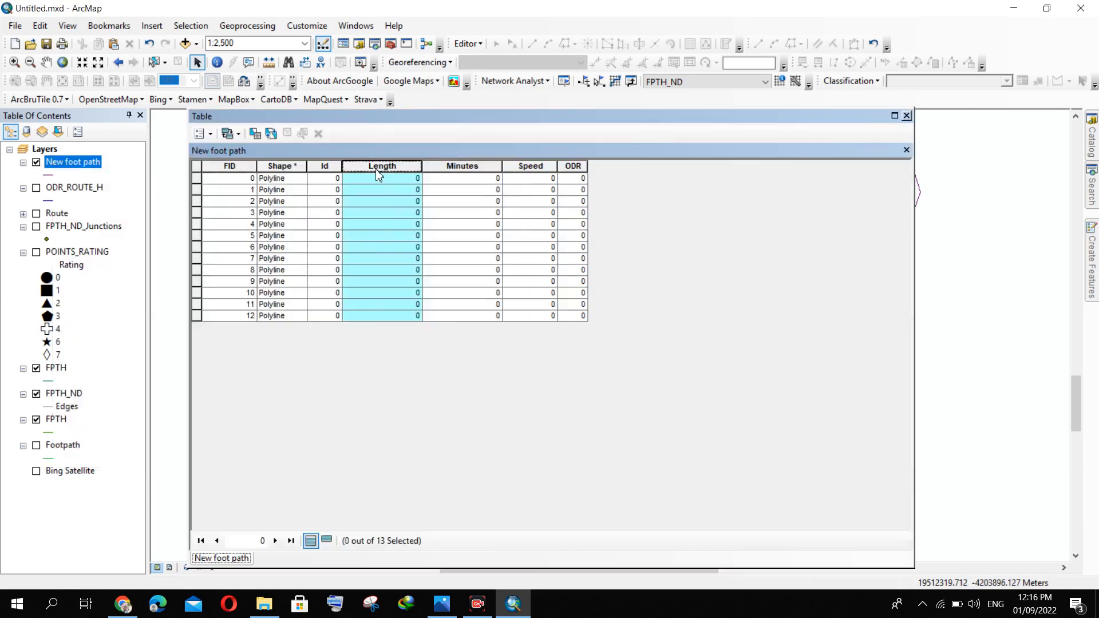
right_click(378, 167)
left_click(365, 166)
right_click(365, 165)
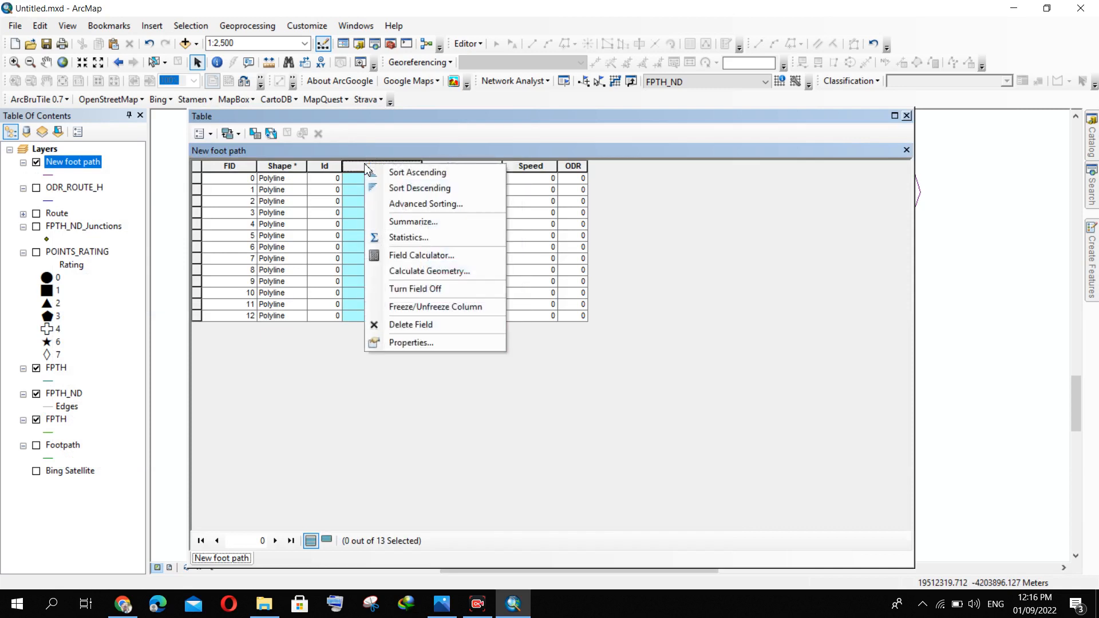
left_click(429, 271)
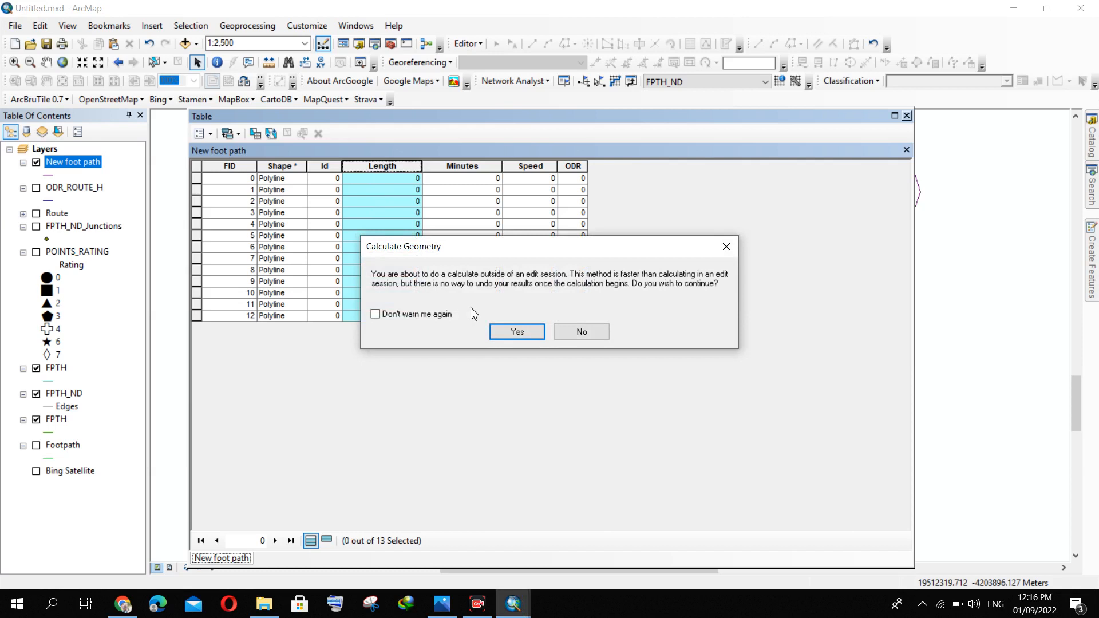
left_click(501, 327)
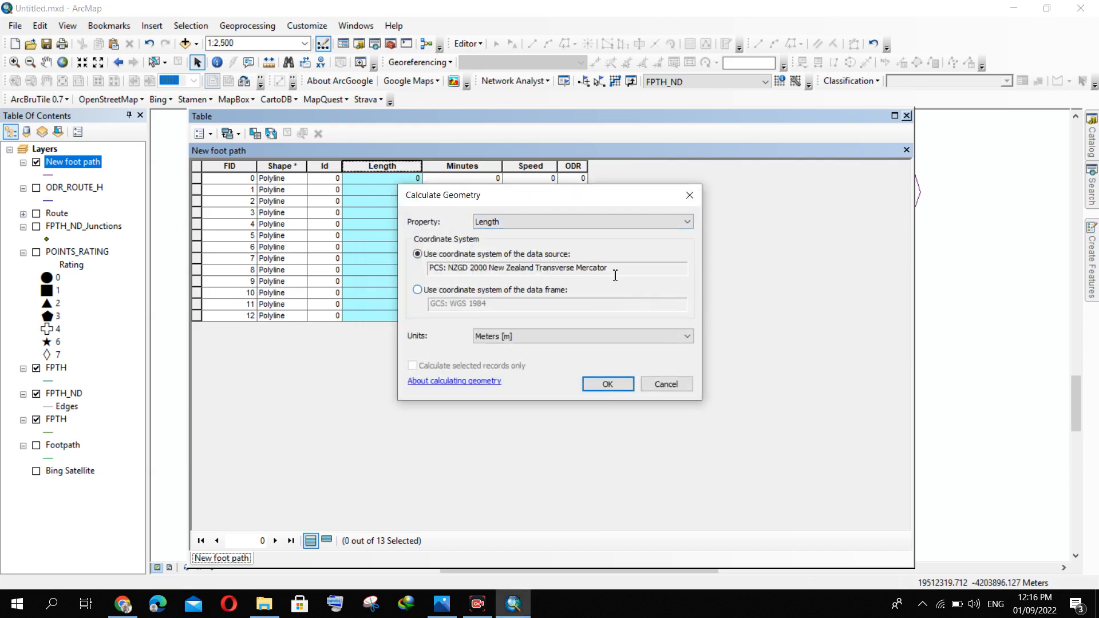
left_click(542, 337)
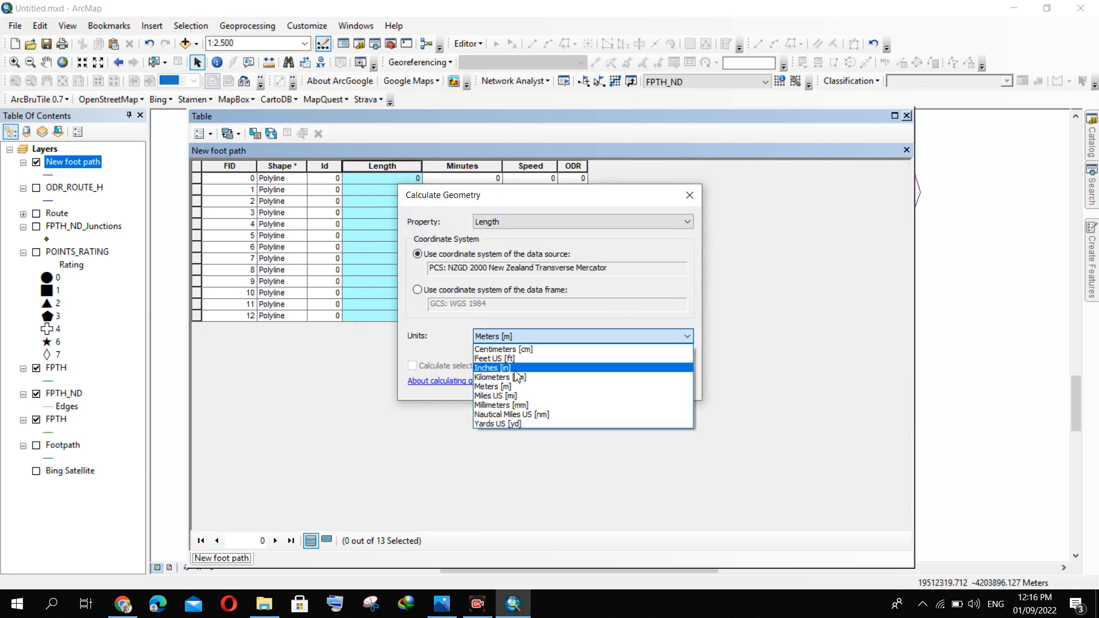
left_click(456, 343)
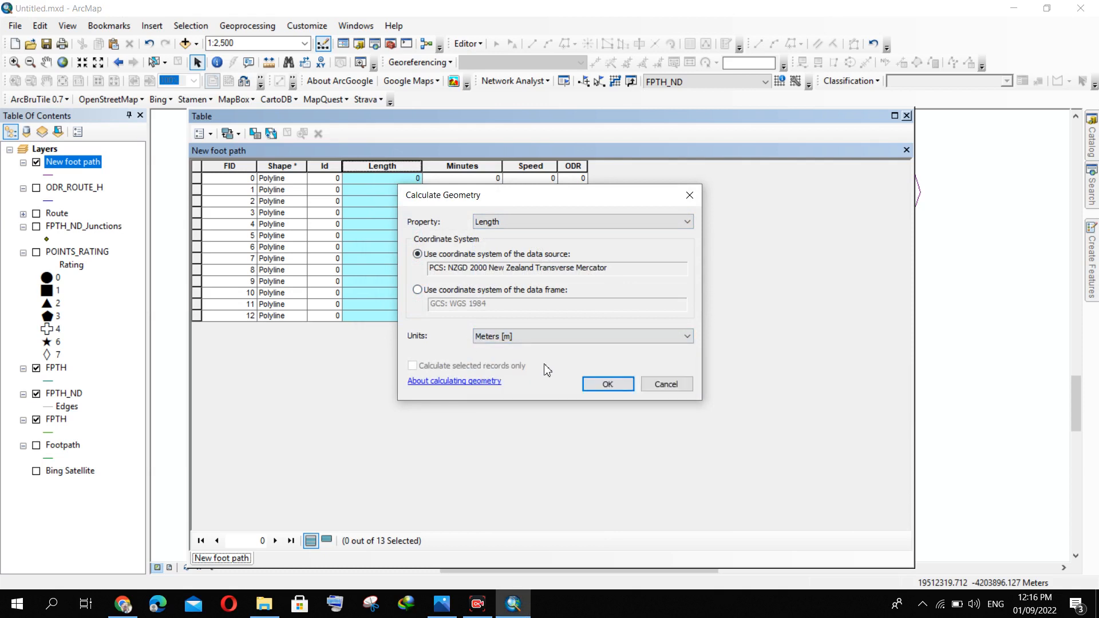
left_click(622, 388)
left_click(505, 332)
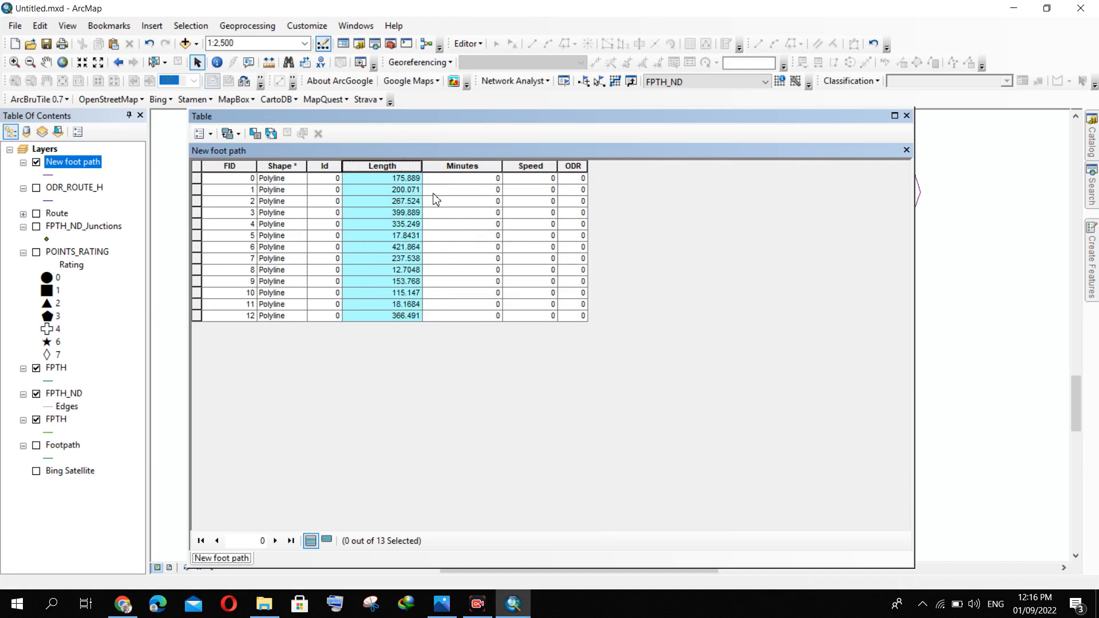
- Set the Speed field of all New foot path records to 30000 with the Field Calculator
left_click(457, 166)
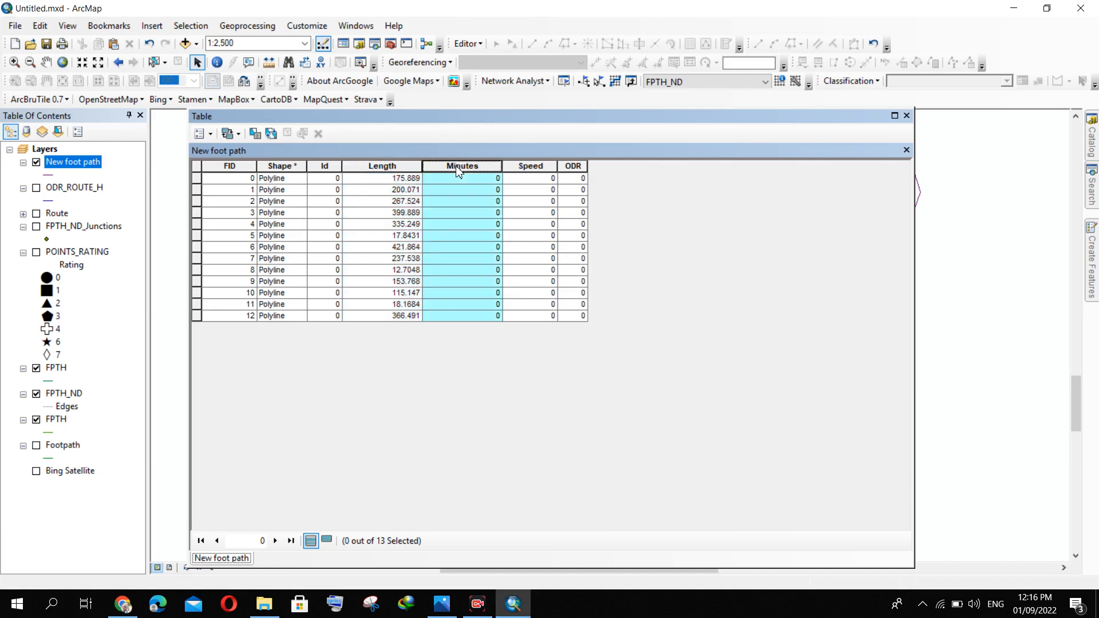
left_click(537, 166)
right_click(530, 168)
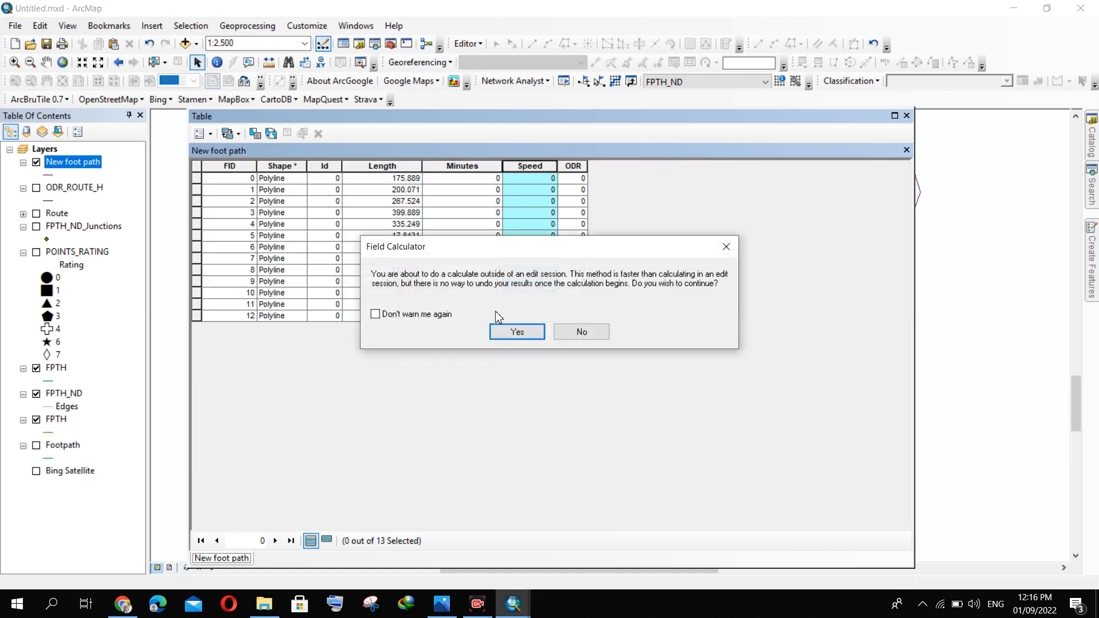
left_click(721, 245)
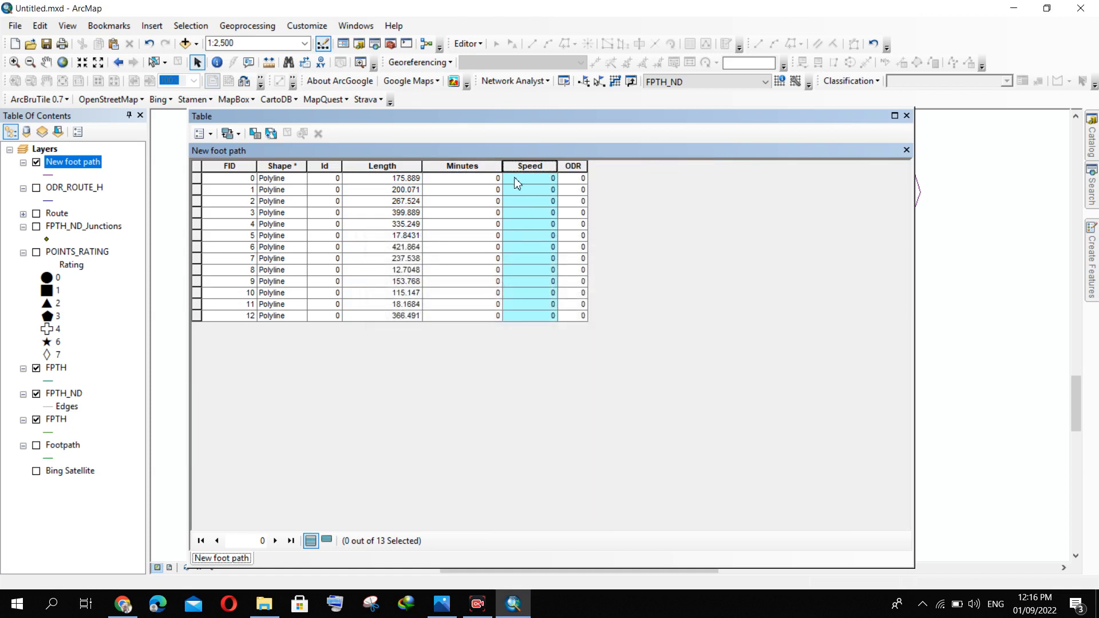
right_click(522, 171)
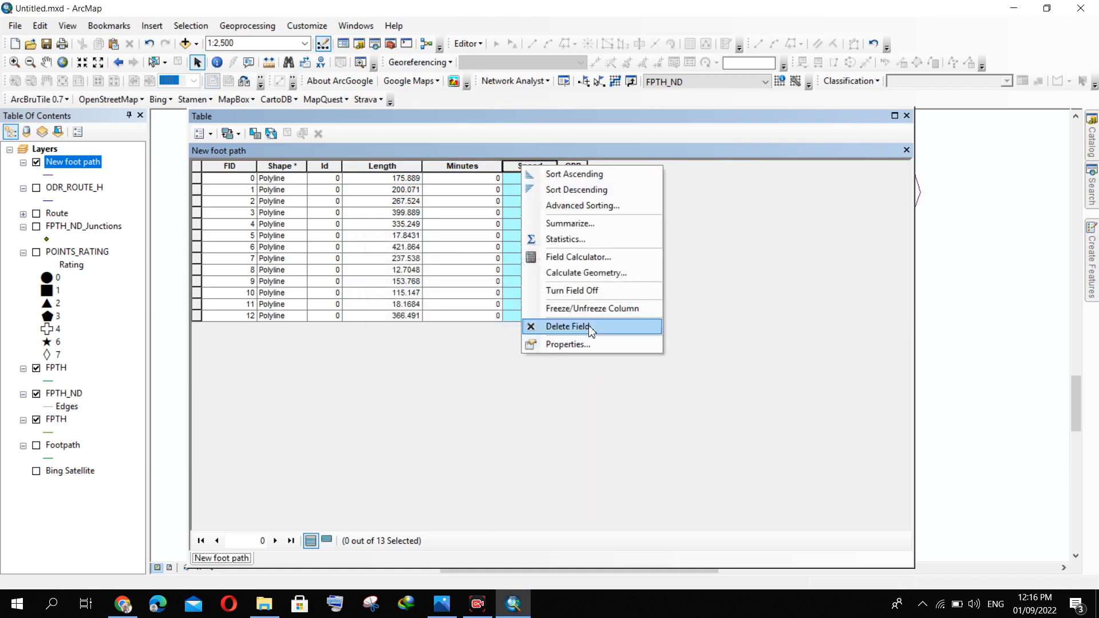
left_click(579, 257)
left_click(516, 331)
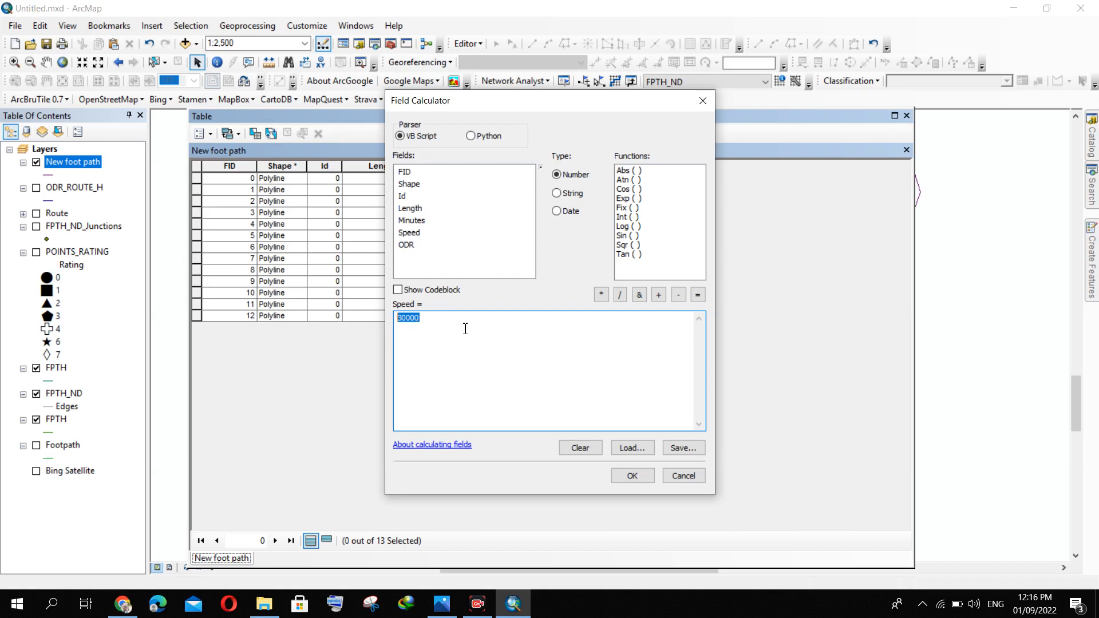
left_click(428, 325)
left_click_drag(471, 103, 580, 105)
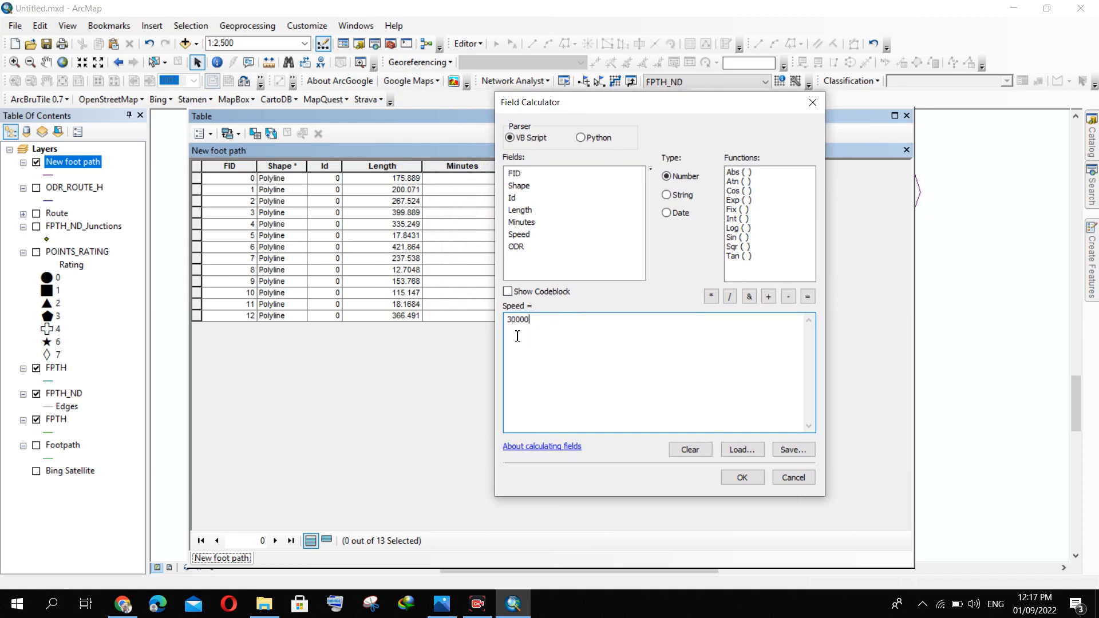
left_click(739, 481)
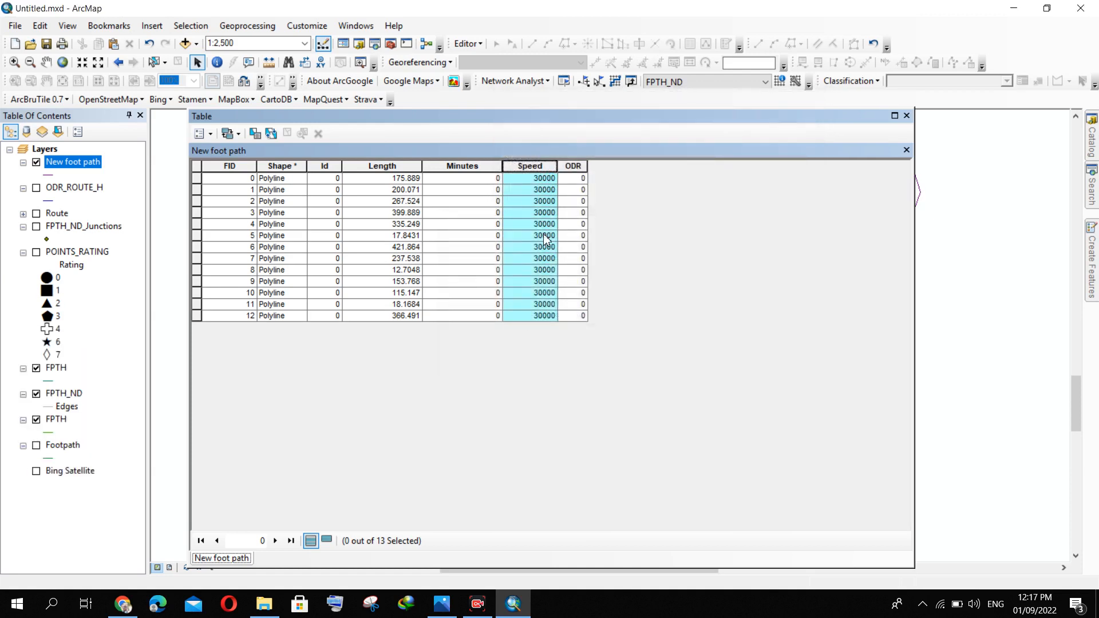
- Open the Field Calculator for the Minutes field of New foot path
left_click(460, 166)
right_click(459, 166)
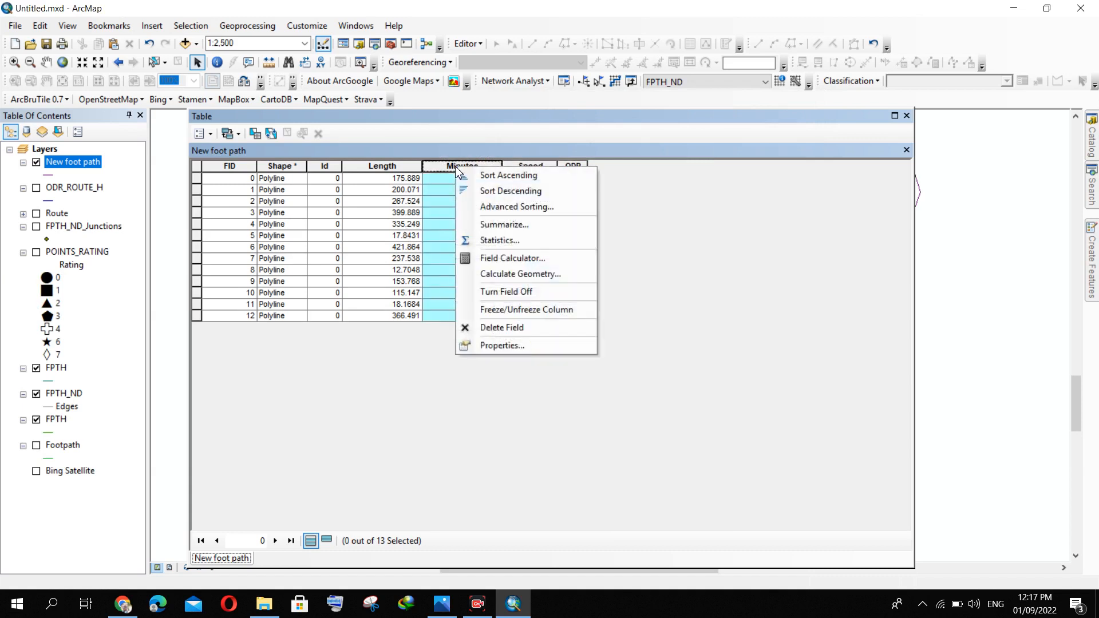
left_click(496, 259)
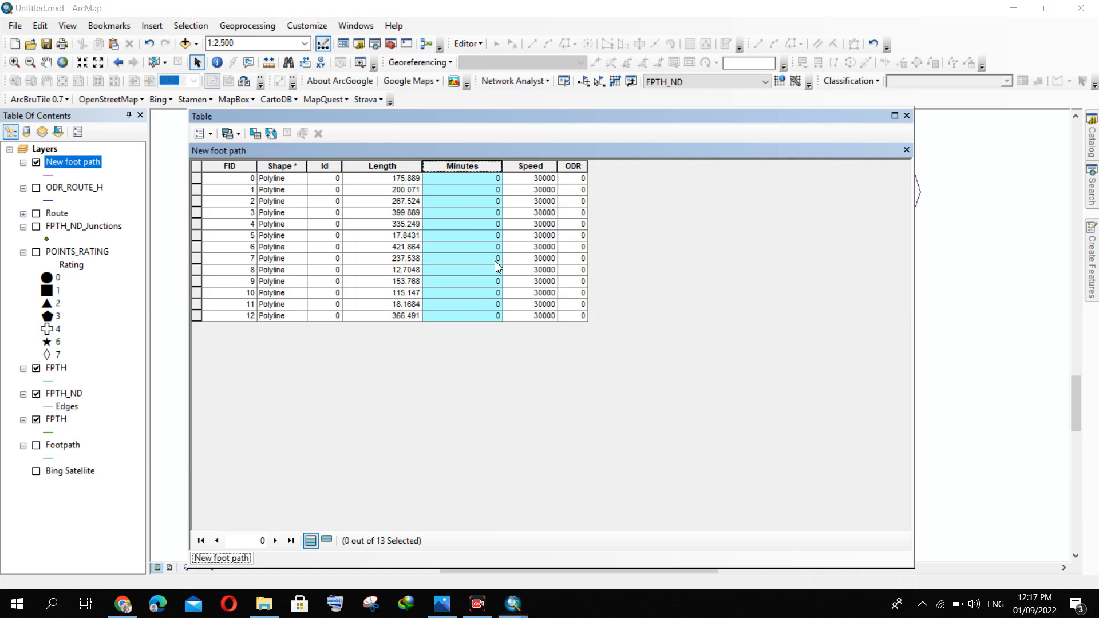
left_click(513, 331)
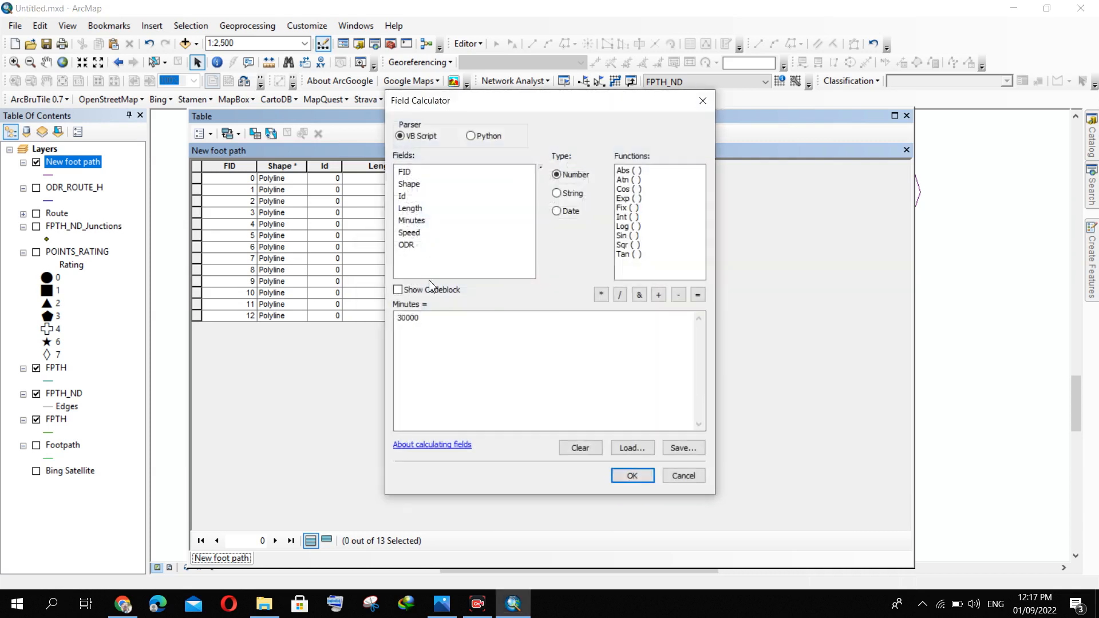
double_click(409, 233)
left_click_drag(470, 334, 376, 333)
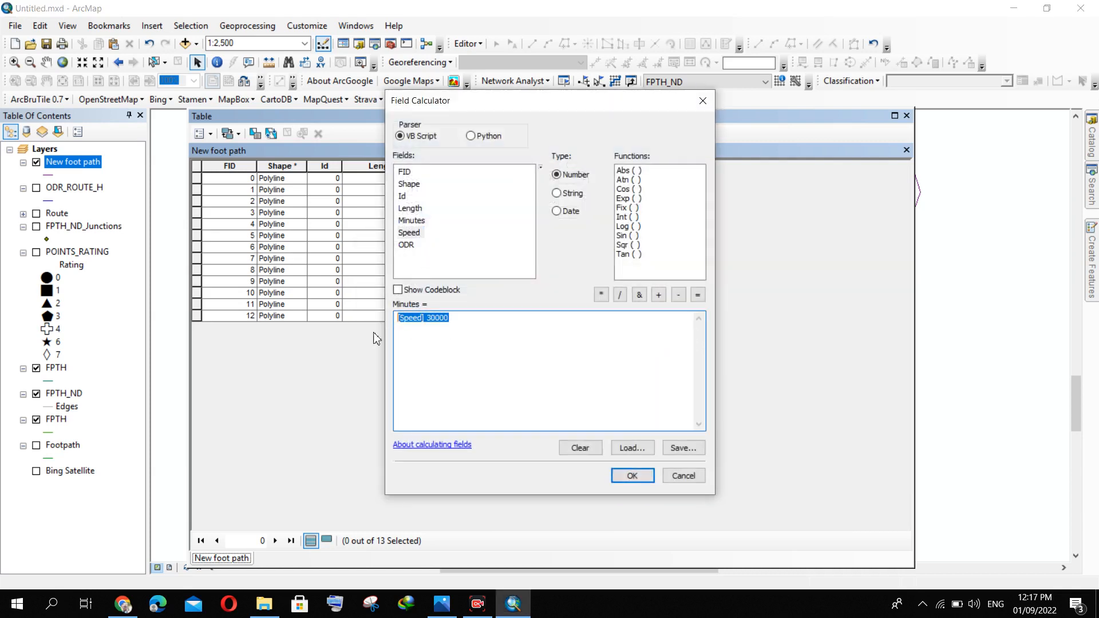
left_click(580, 448)
double_click(414, 234)
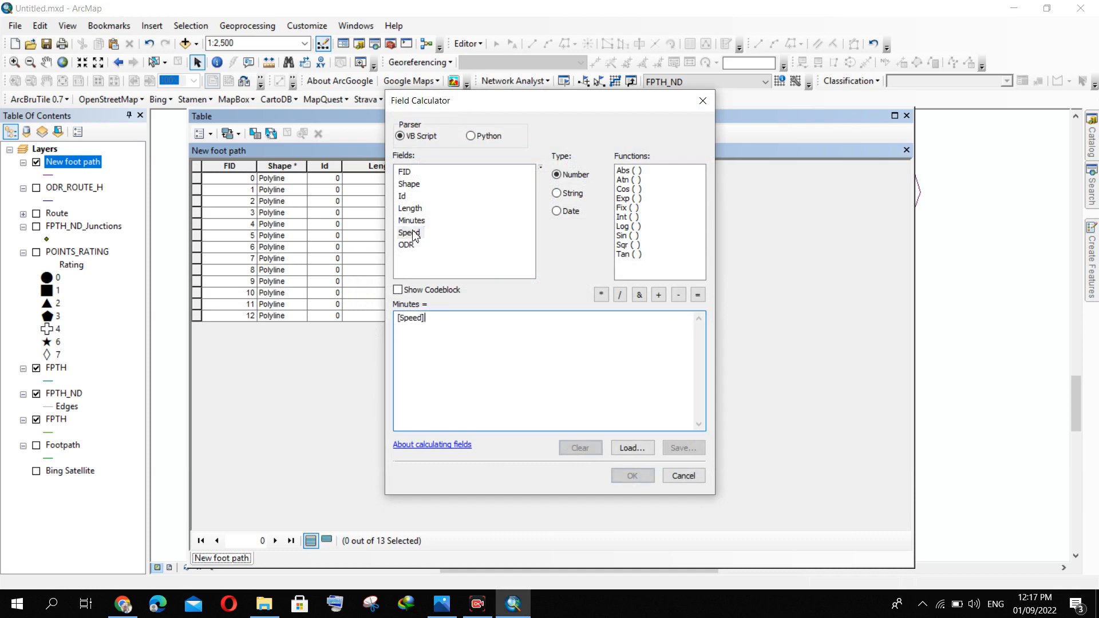
left_click(623, 295)
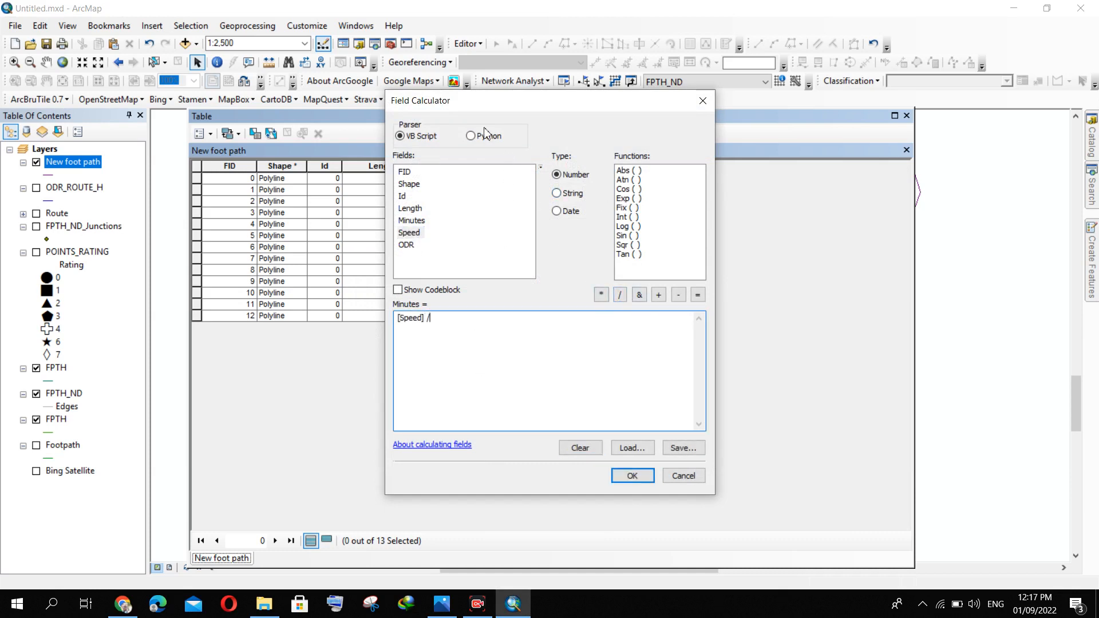
left_click_drag(484, 114, 691, 108)
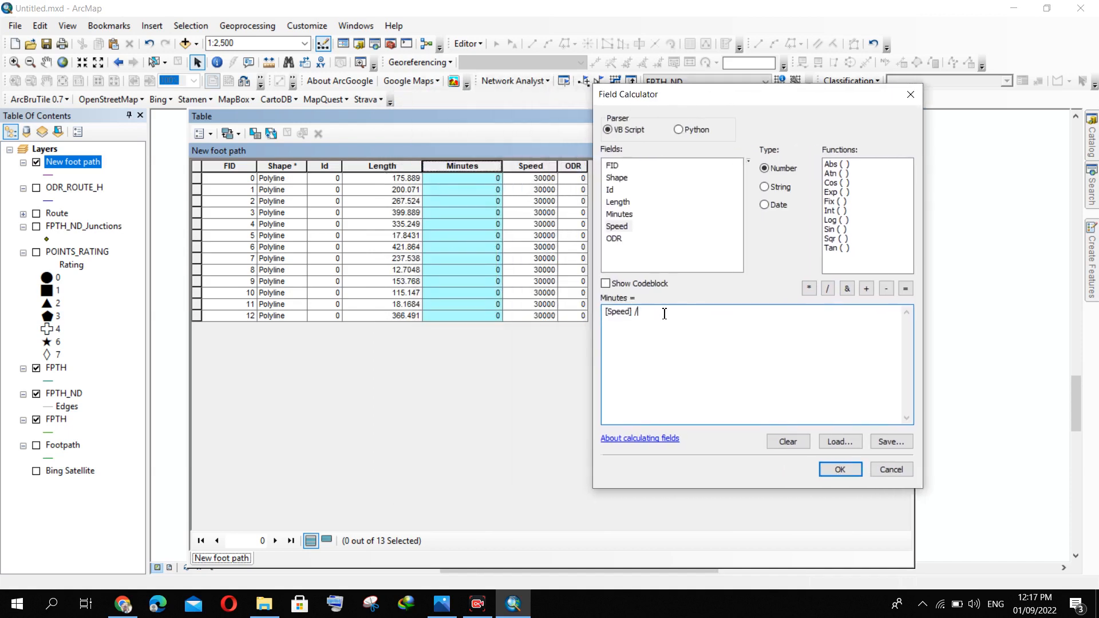
left_click_drag(647, 318, 569, 319)
- Calculate the Minutes field for all records as travel time from Length divided by Speed, converted to minutes
double_click(627, 206)
double_click(618, 226)
type("(")
left_click(828, 288)
left_click(840, 469)
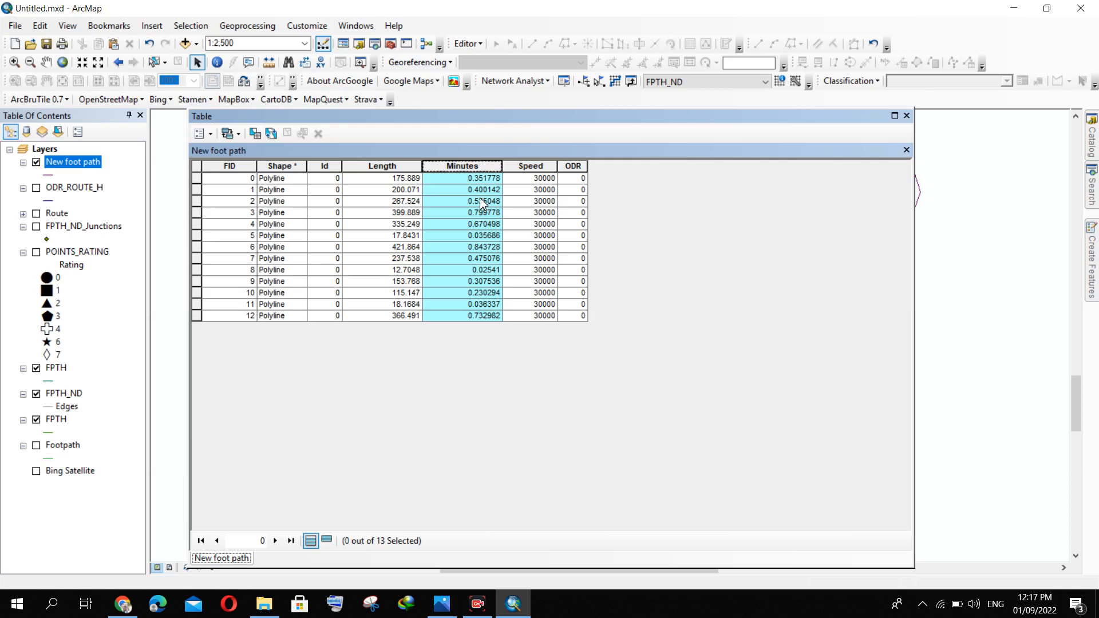
- Open the attribute table of the upper FPTH layer and examine its ODR values beside the map
right_click(56, 368)
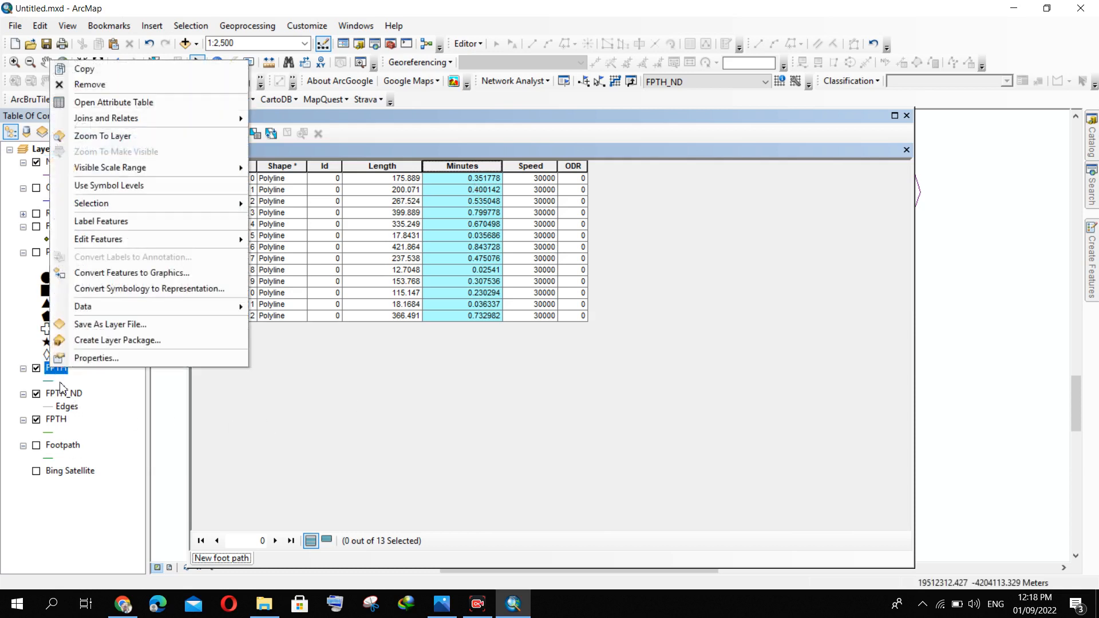
left_click(108, 102)
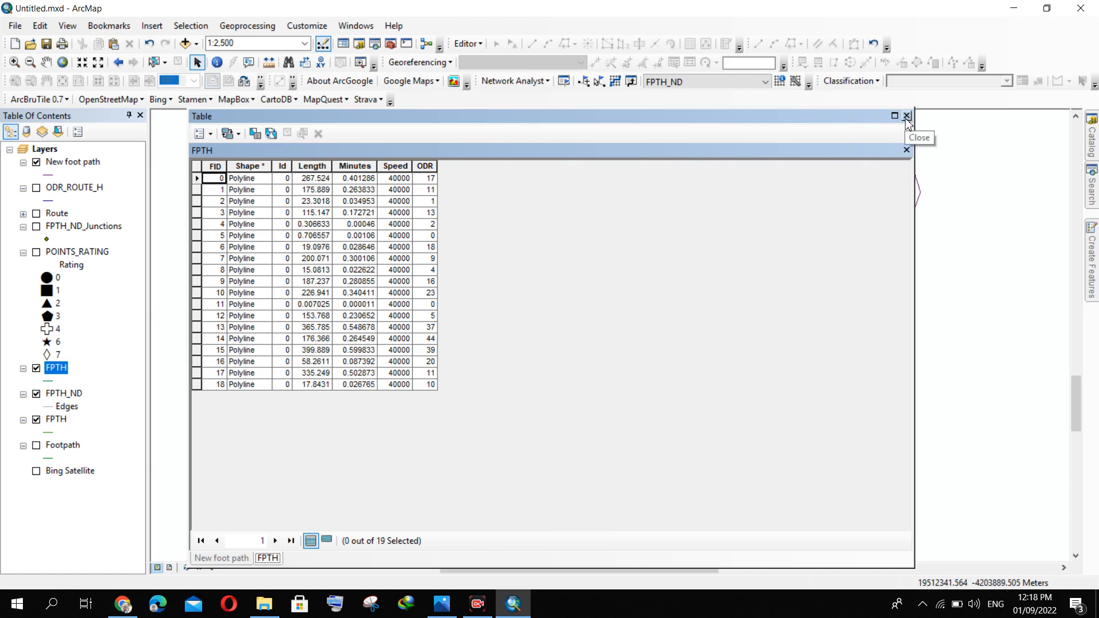
left_click_drag(524, 121, 793, 91)
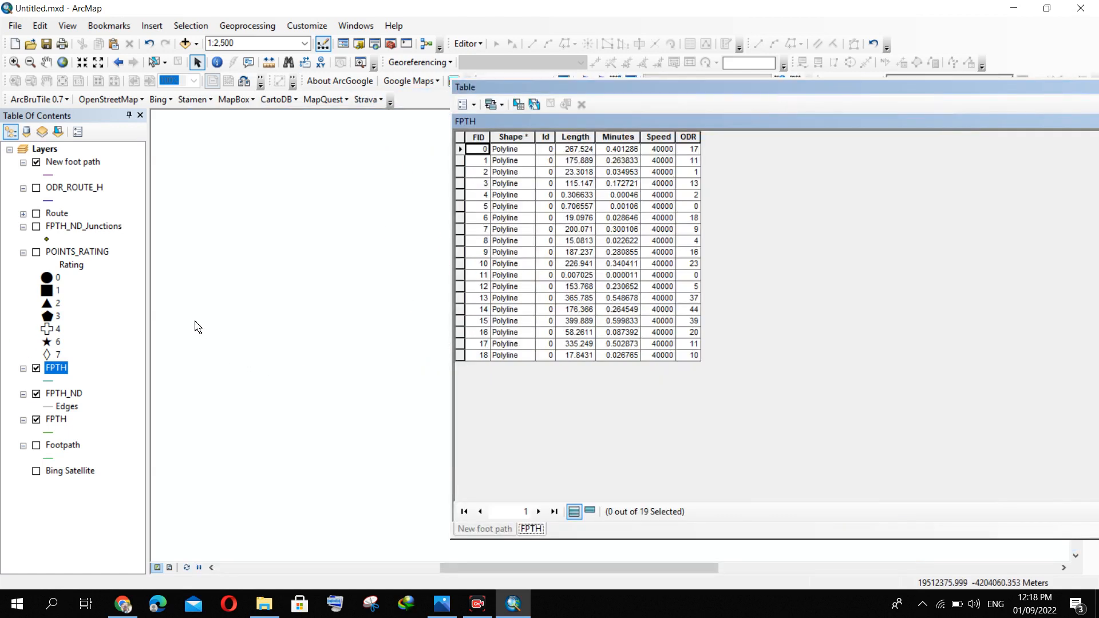
scroll(191, 301, "down", 3)
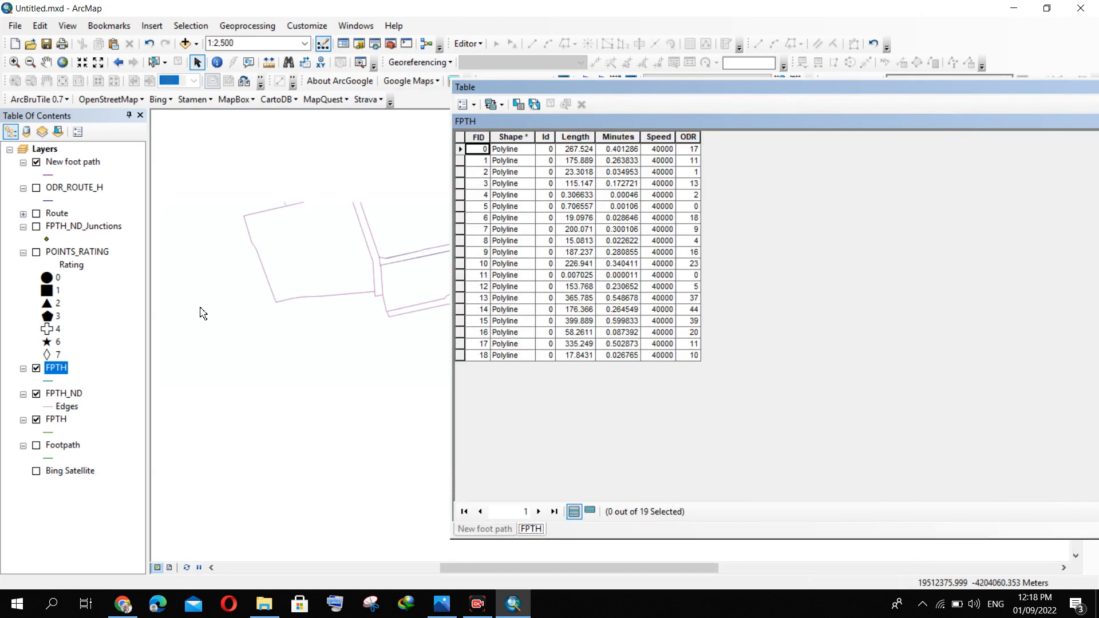
- Open the New foot path attribute table and select the record with FID 0 to locate its footpath on the map
right_click(67, 162)
left_click(127, 205)
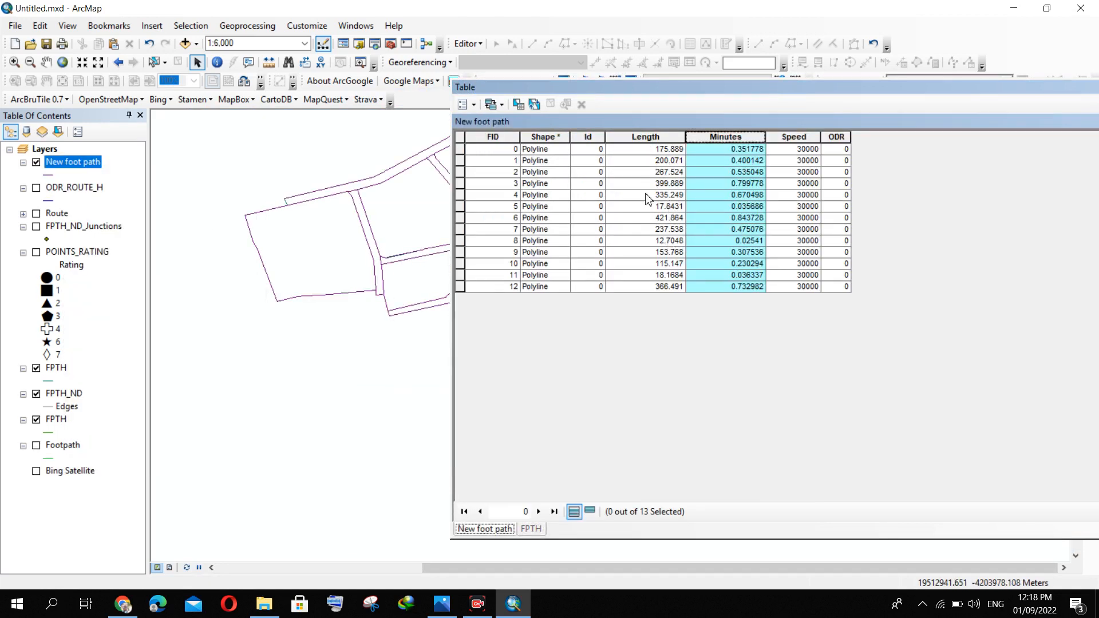
left_click(461, 149)
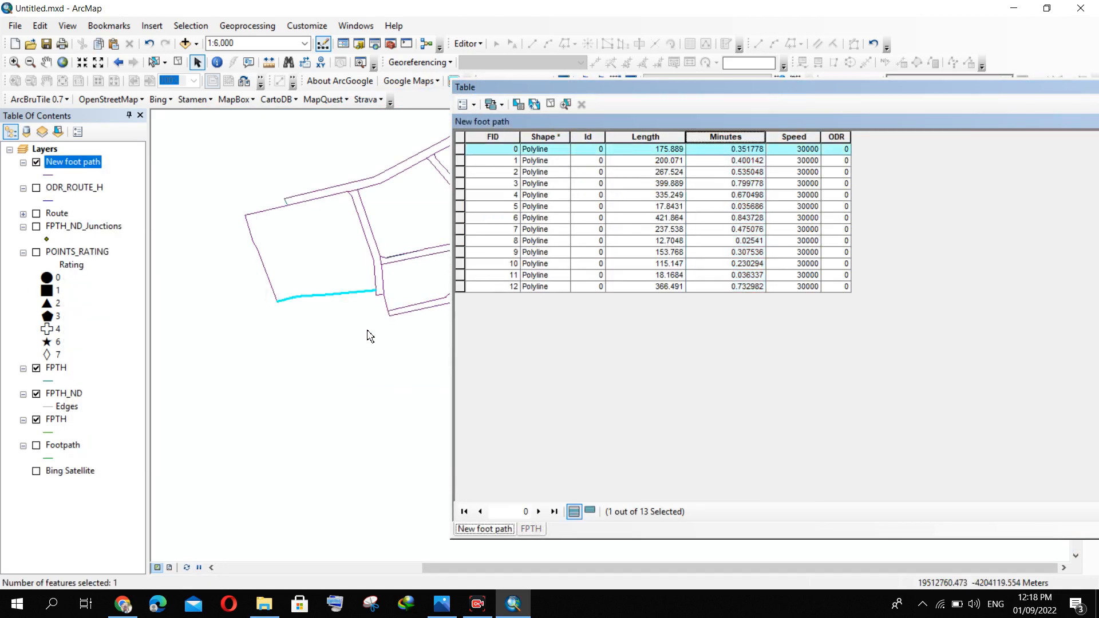
- Clear the selection and select the FID 1 record in the upper FPTH layer's table to look up the same footpath's ODR value
right_click(56, 368)
left_click(118, 105)
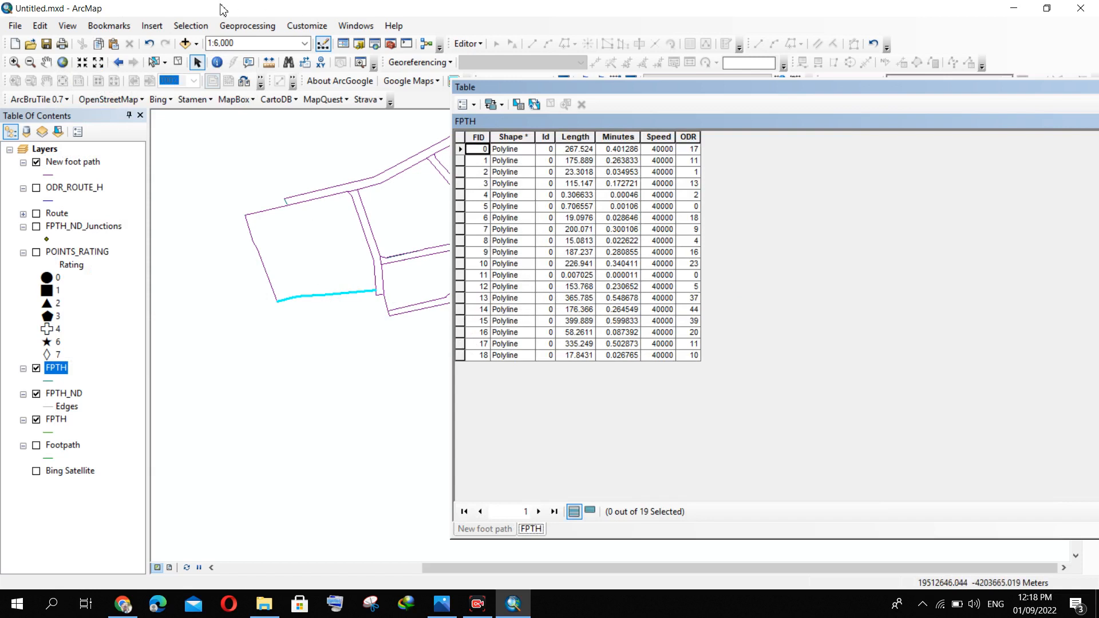
left_click(191, 25)
left_click(252, 140)
left_click(460, 161)
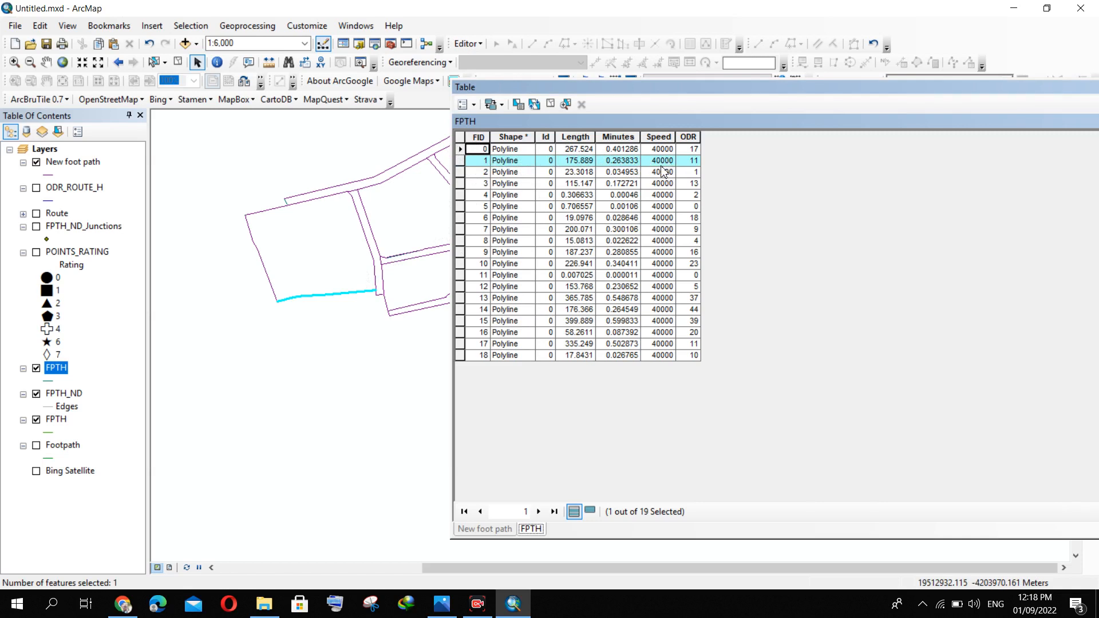
- Close the attribute table window and clear the selected features on the map
left_click_drag(745, 87, 688, 94)
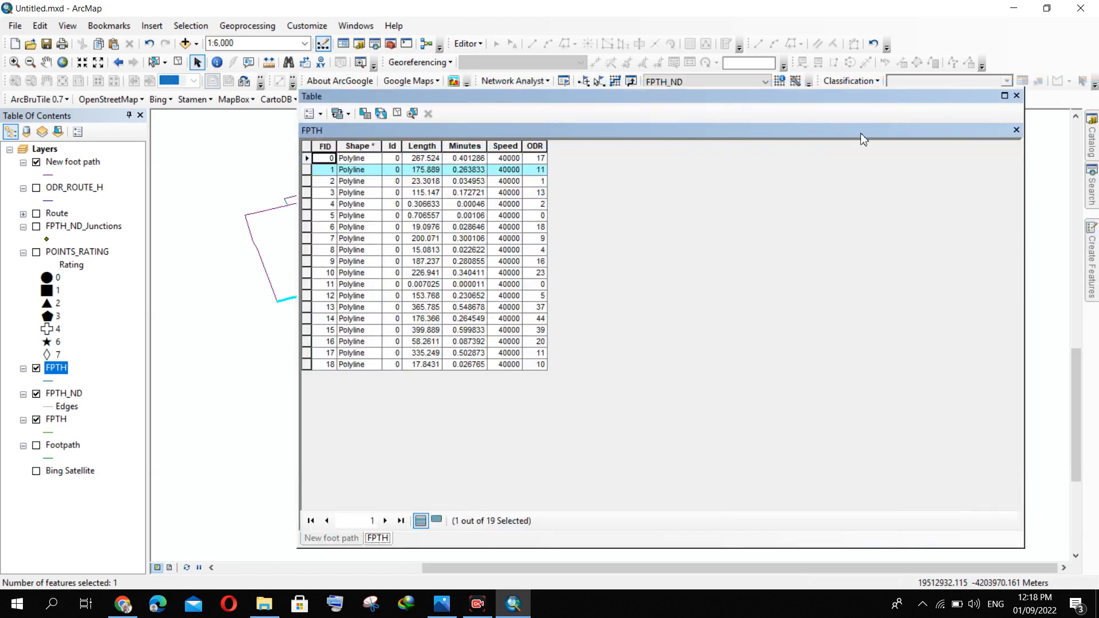
left_click(1017, 96)
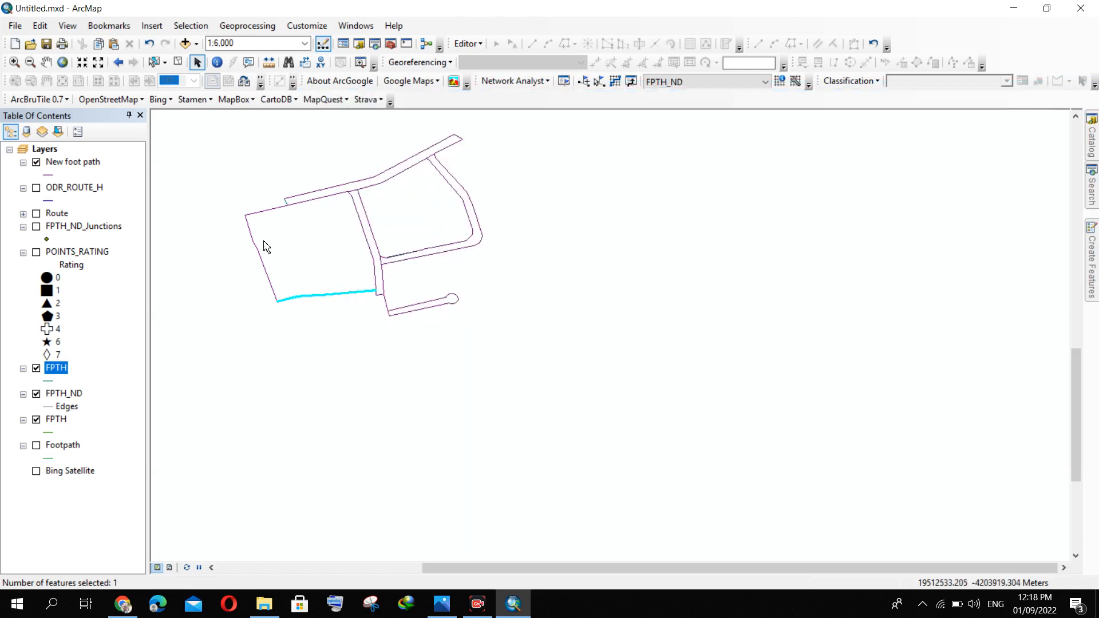
left_click(190, 25)
left_click(207, 141)
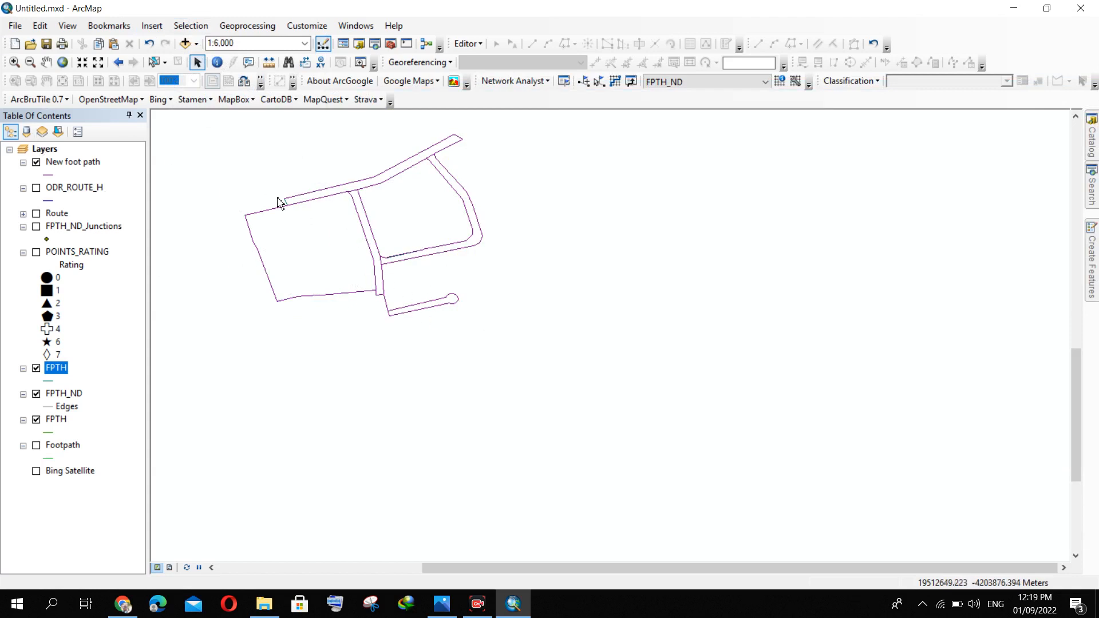
- Open the New foot path attribute table and place it so that the footpaths on the map stay visible beside it
right_click(83, 163)
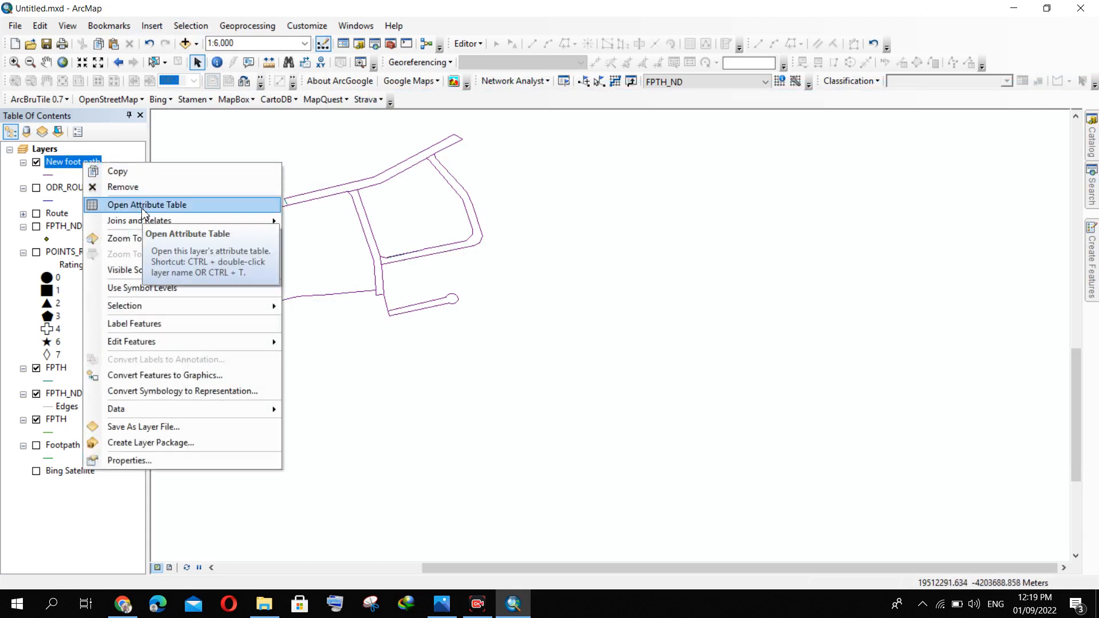
left_click(146, 208)
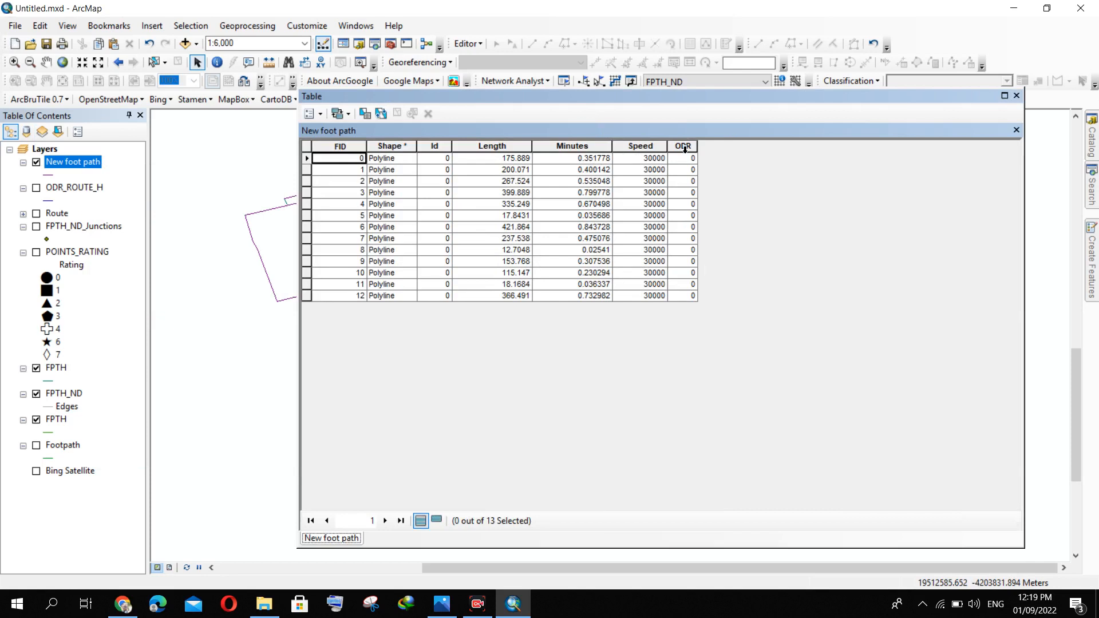
left_click_drag(682, 98, 777, 105)
scroll(238, 245, "up", 2)
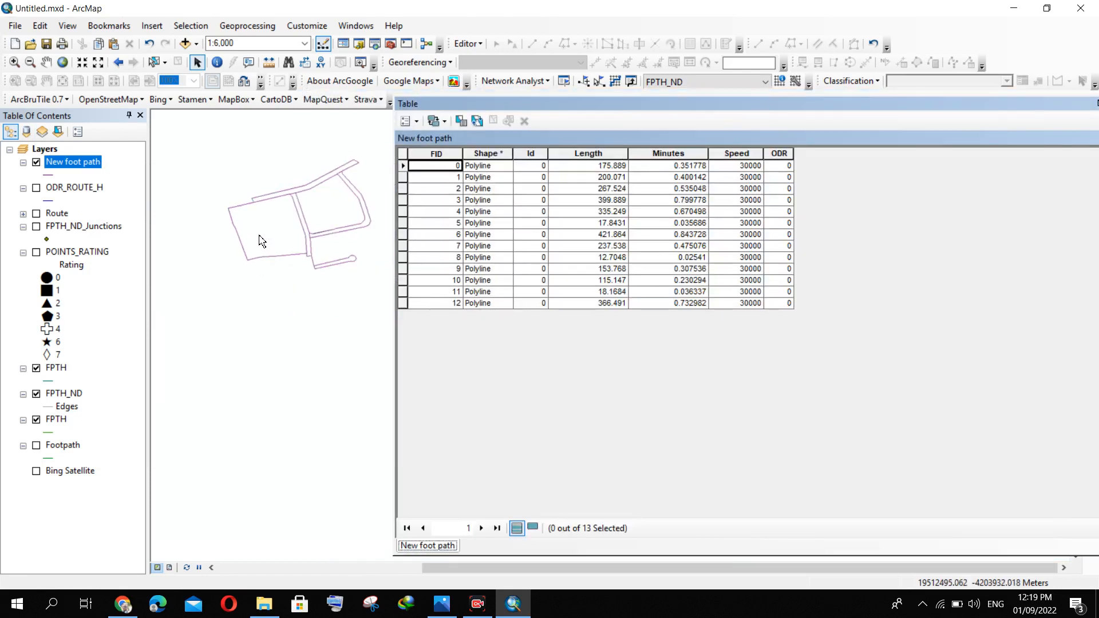
scroll(266, 247, "down", 2)
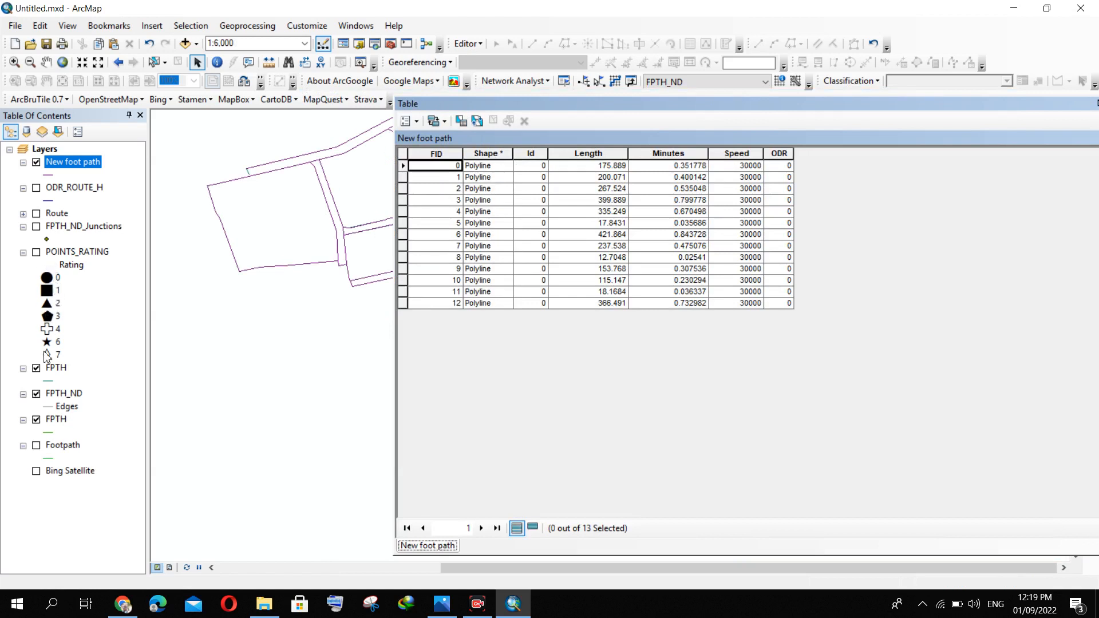
- Examine the POINTS_RATING layer's properties, including its unique-values symbology based on the Rating field
left_click(76, 250)
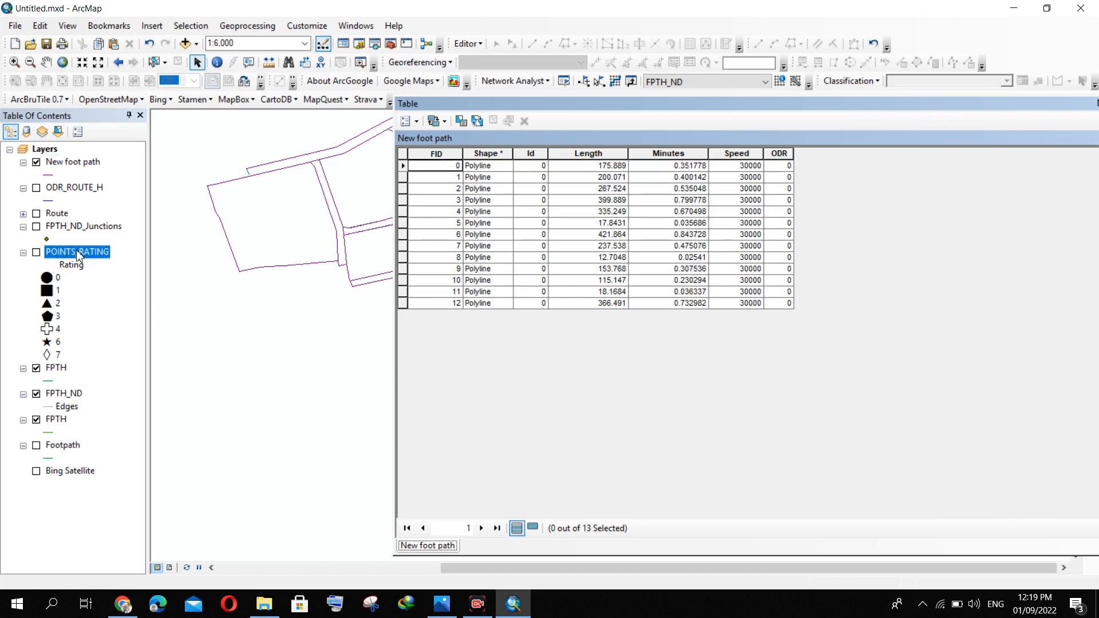
right_click(74, 250)
left_click(57, 251)
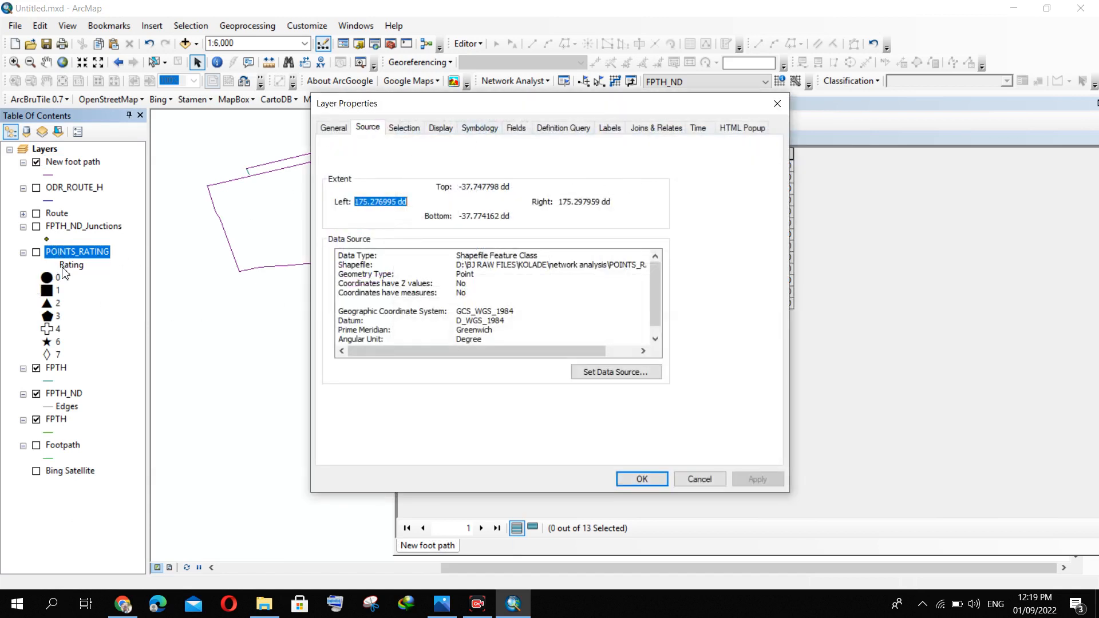
left_click(777, 103)
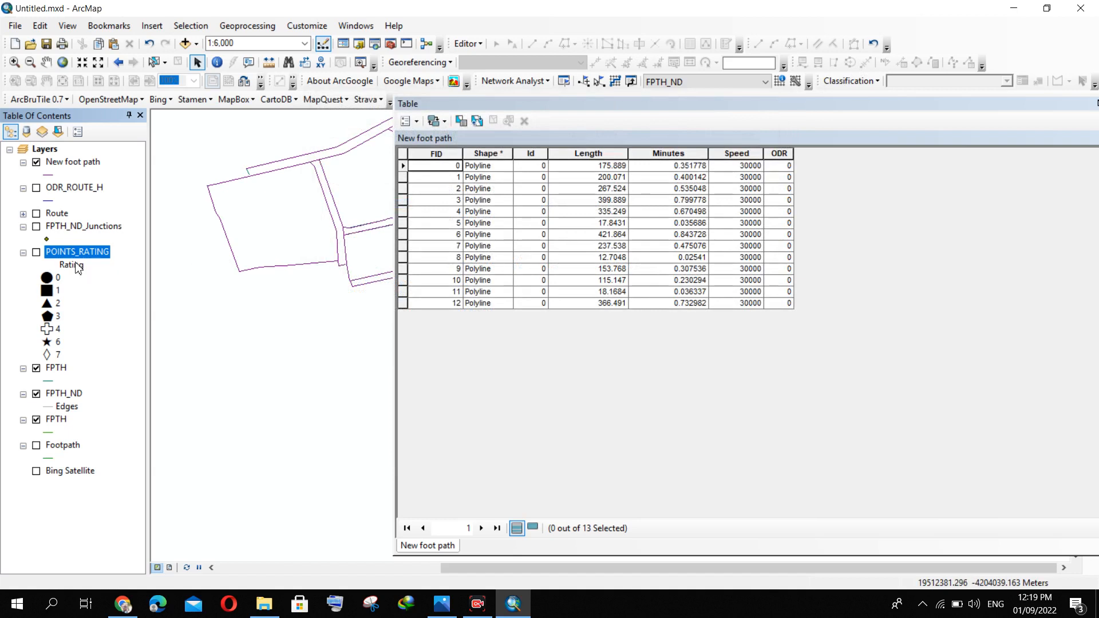
right_click(93, 254)
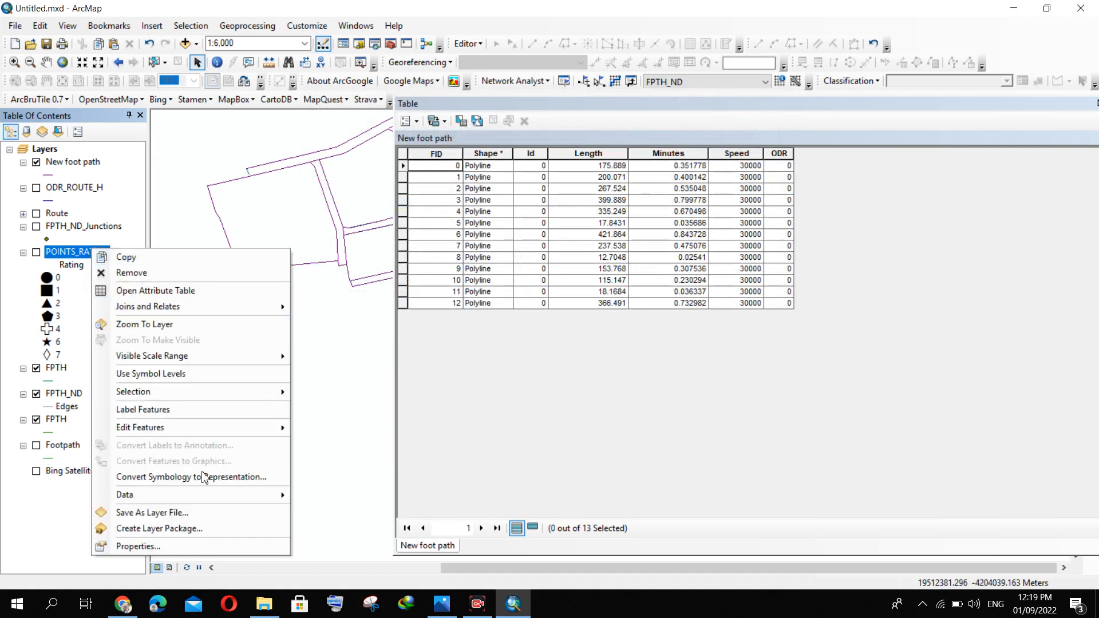
left_click(166, 548)
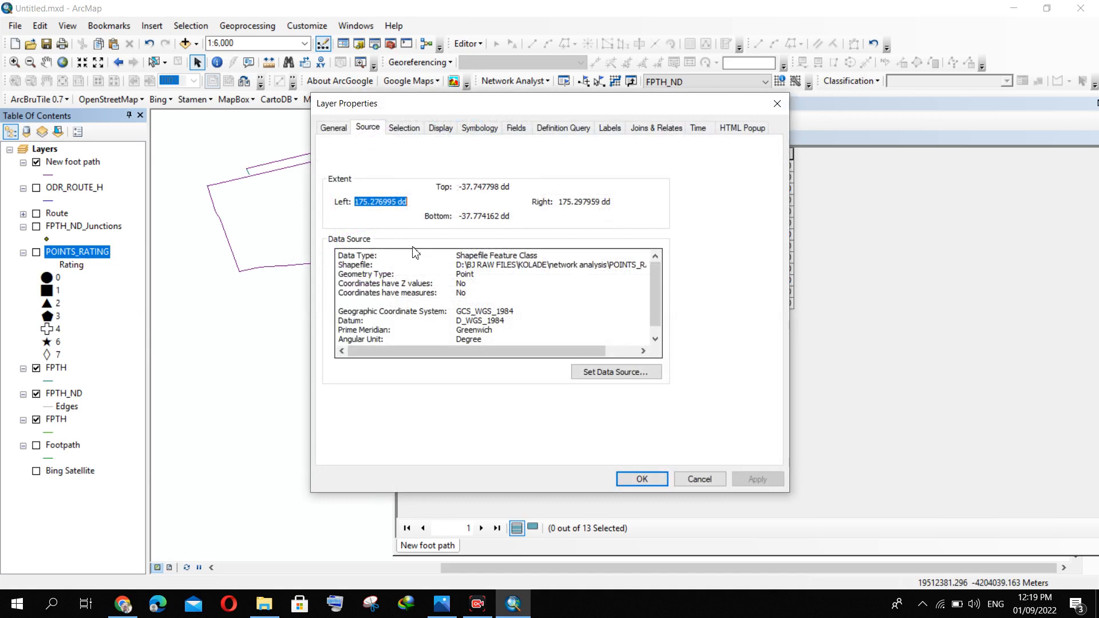
left_click(481, 128)
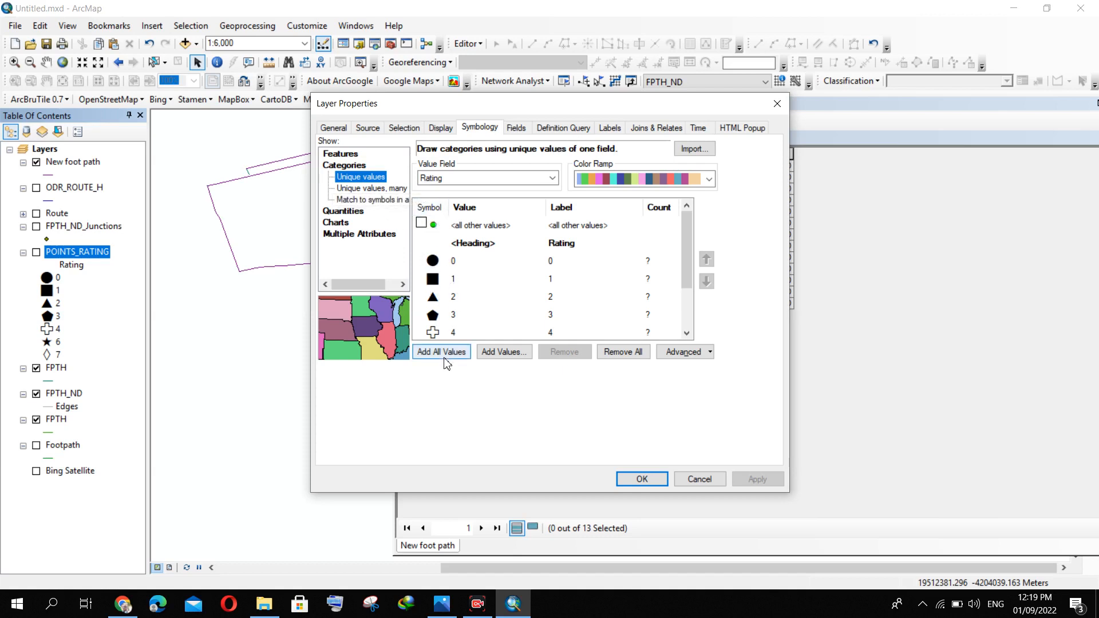
scroll(451, 340, "up", 1)
scroll(446, 291, "down", 1)
scroll(458, 309, "up", 2)
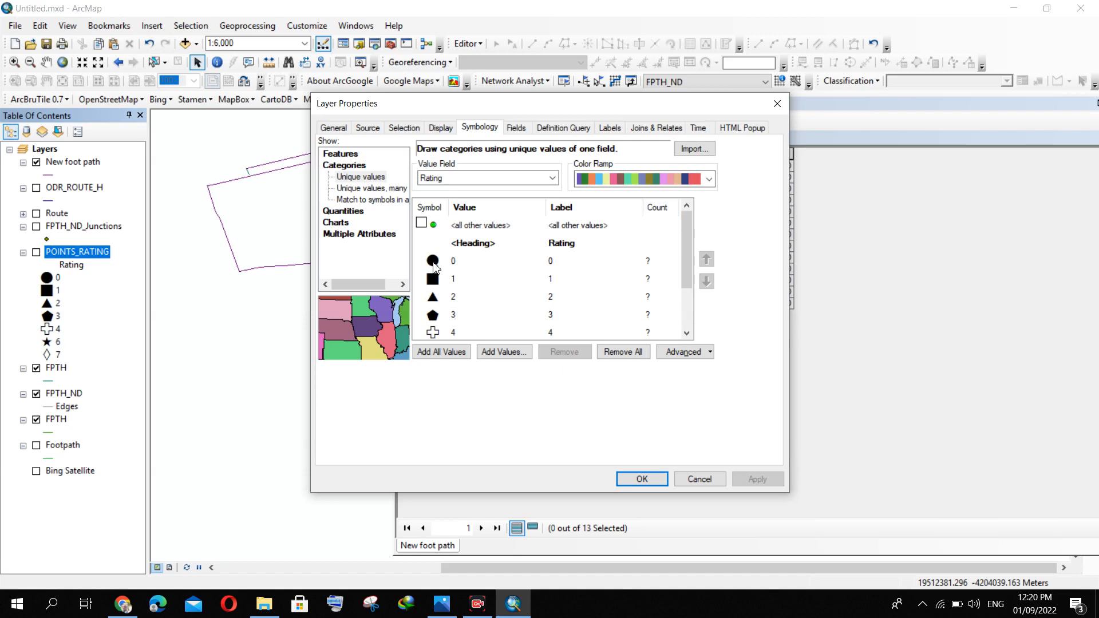
- Inspect the symbol used for rating value 0 and leave the POINTS_RATING layer properties without changes
double_click(434, 265)
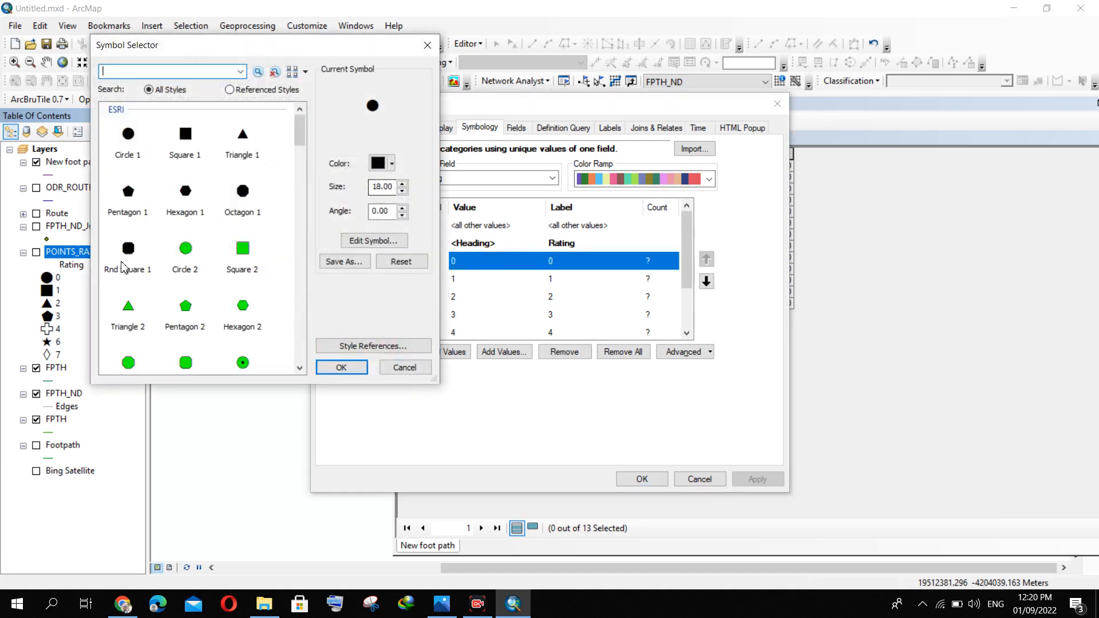
left_click(428, 46)
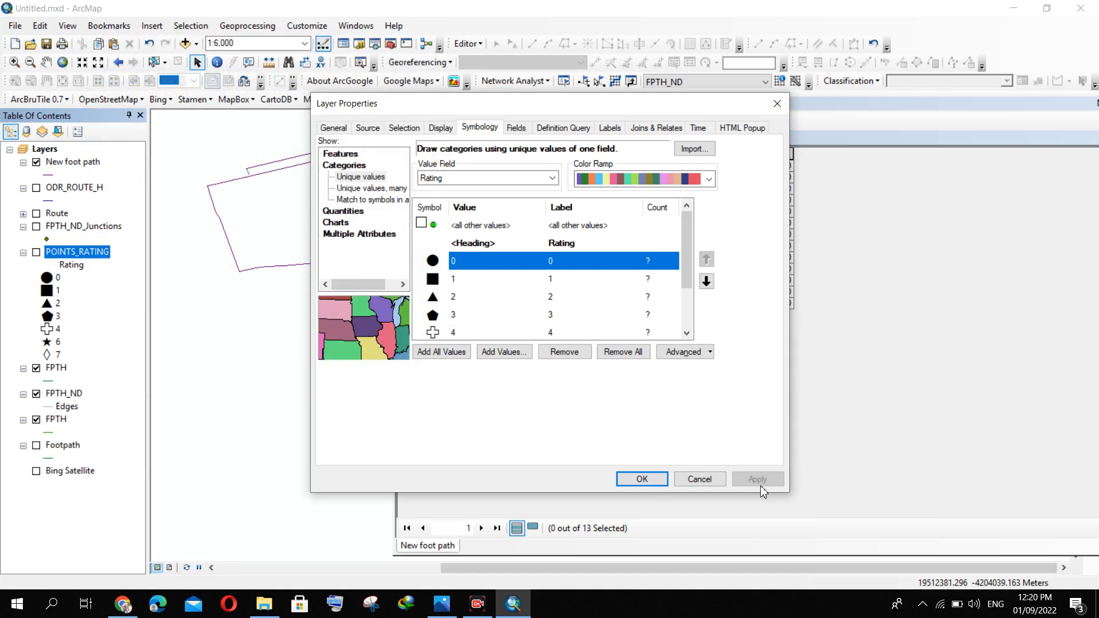
left_click(777, 103)
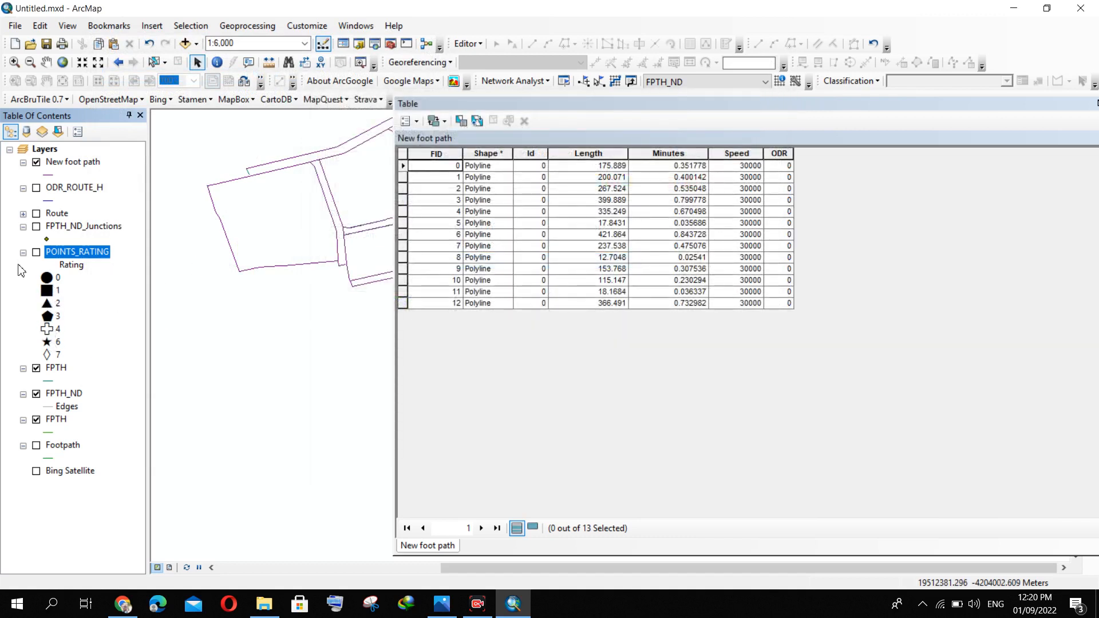
- Turn on the POINTS_RATING layer to show the rating points along the footpaths
left_click(36, 252)
scroll(324, 284, "up", 2)
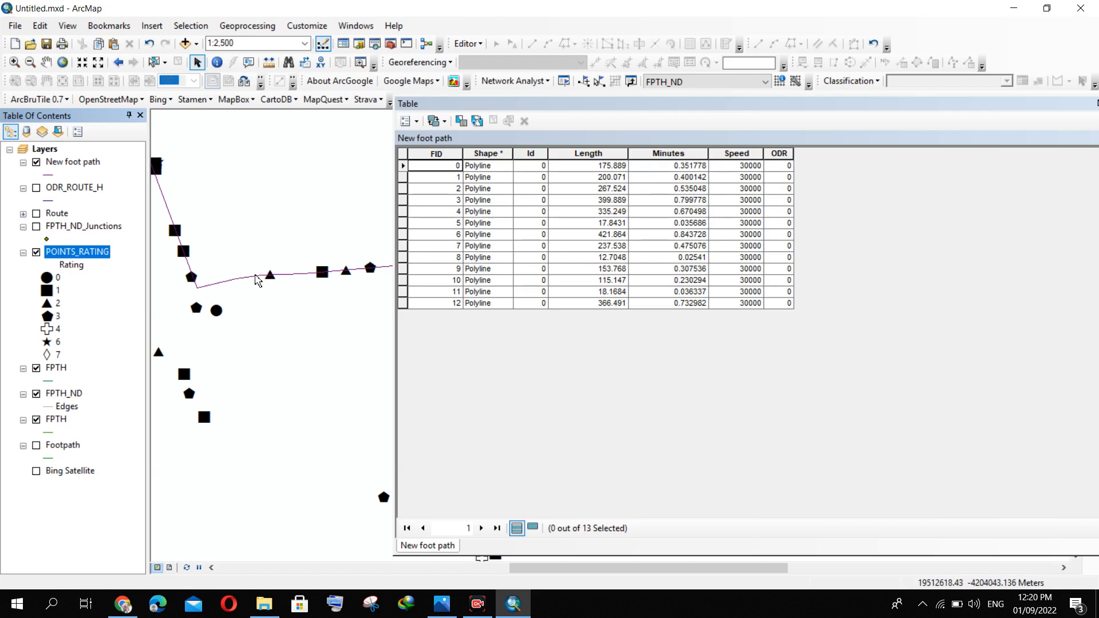
scroll(256, 280, "up", 3)
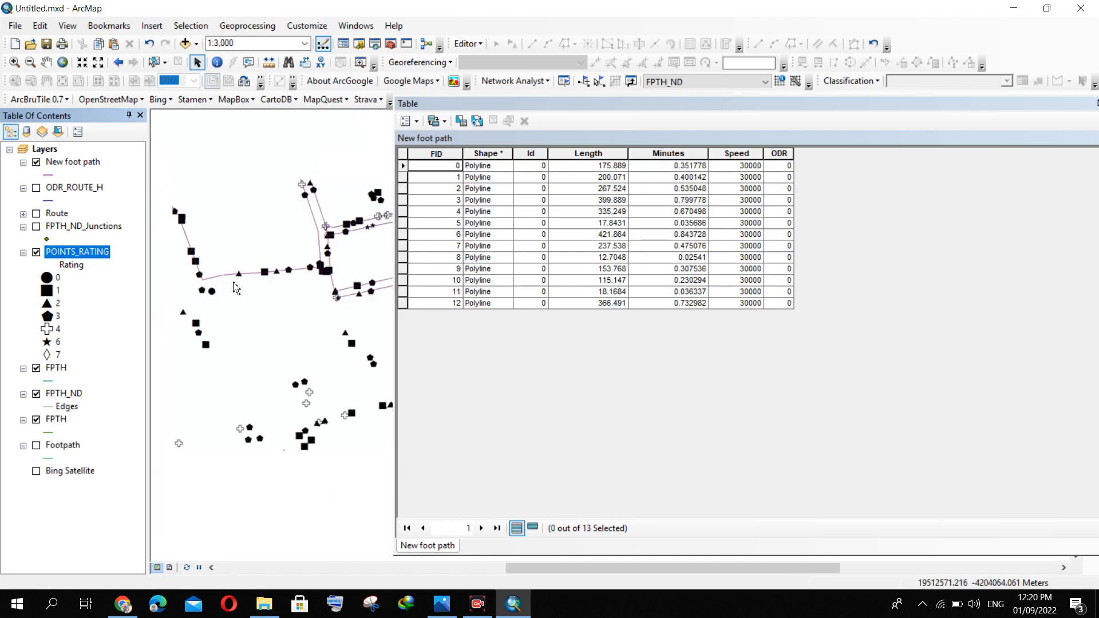
scroll(196, 286, "up", 2)
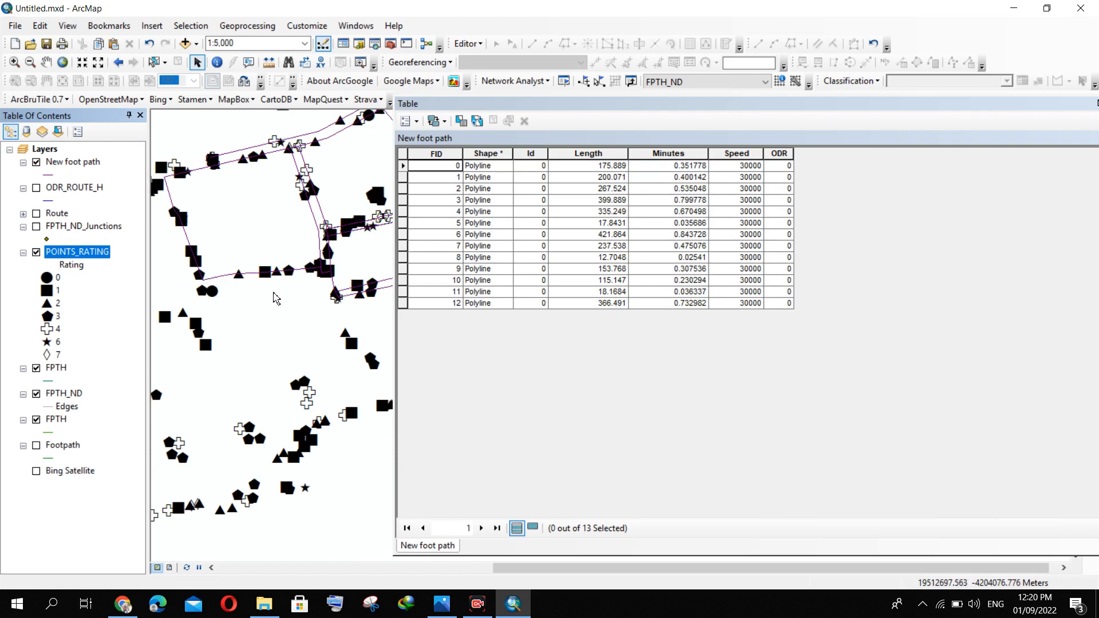
- Start an edit session on the New foot path layer to allow changes to its ODR field
left_click(783, 169)
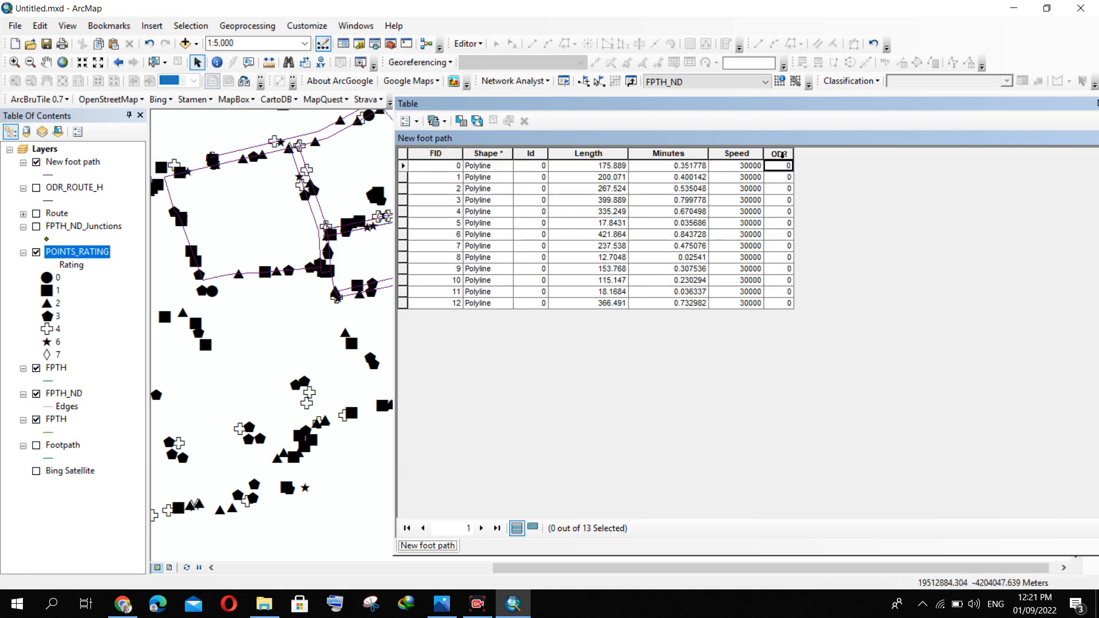
left_click(782, 155)
left_click(783, 168)
left_click(466, 43)
left_click(492, 63)
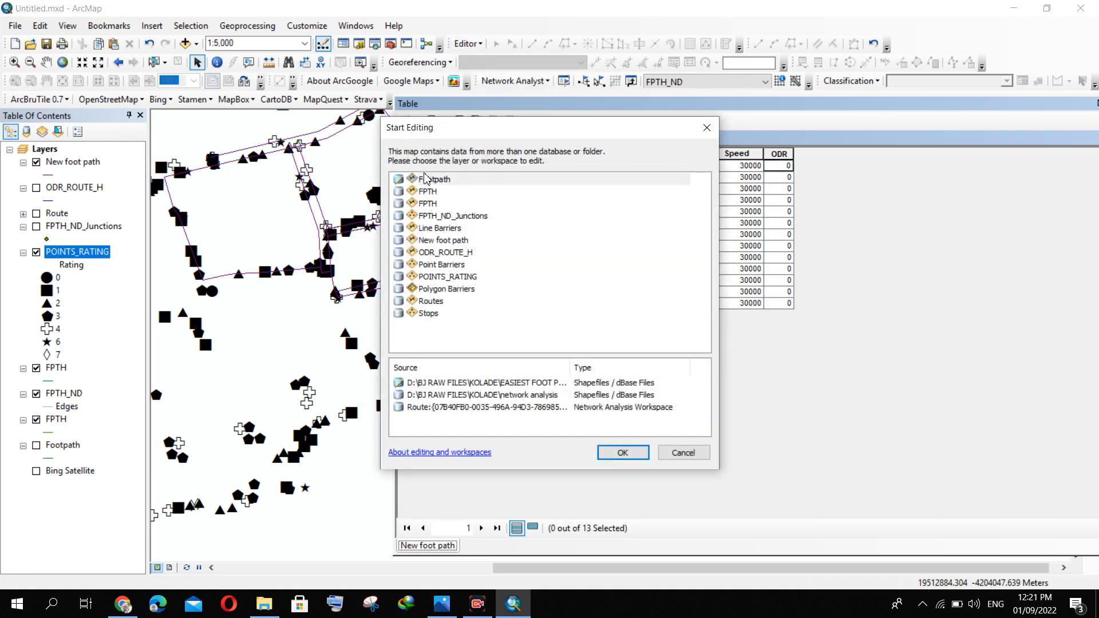
left_click(450, 241)
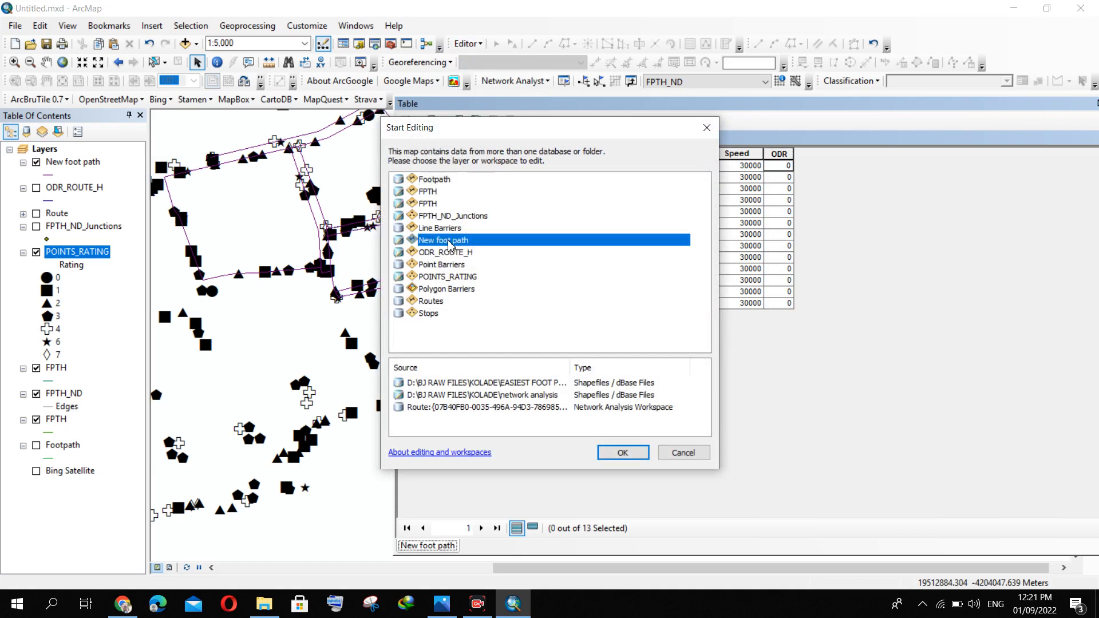
left_click(623, 452)
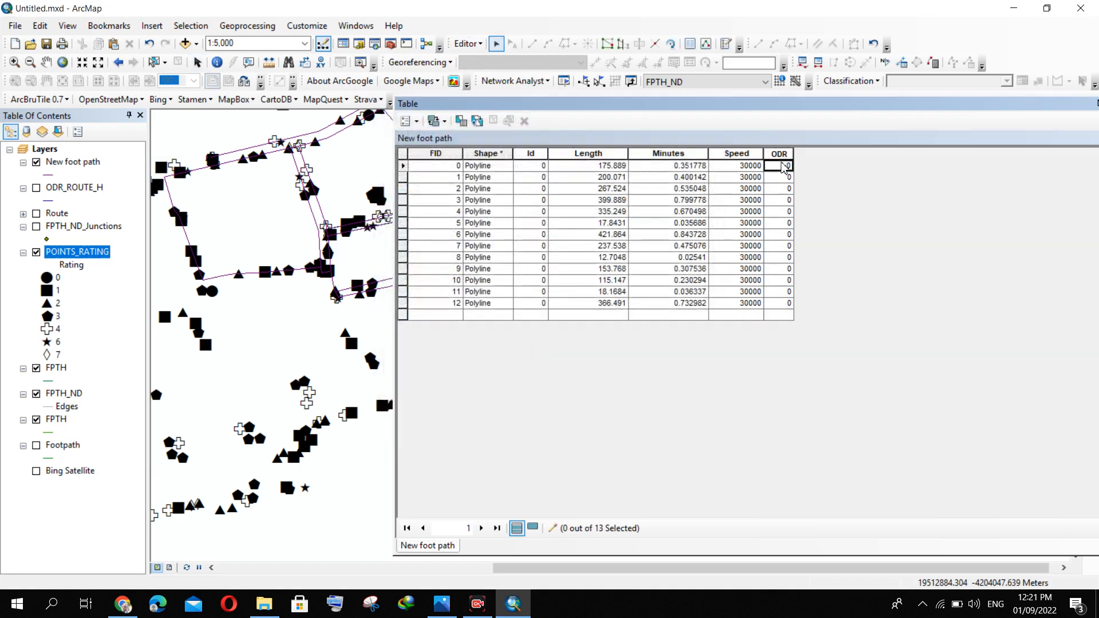
- Set the ODR value of the FID 0 record to 13 in the New foot path table
left_click(790, 166)
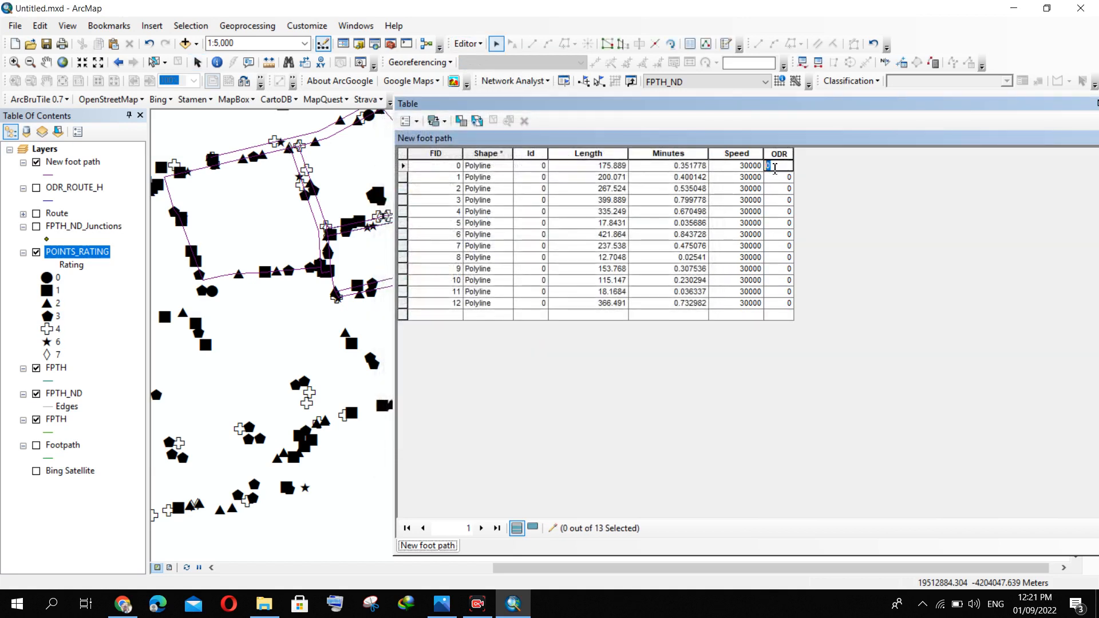
type("13")
left_click(779, 178)
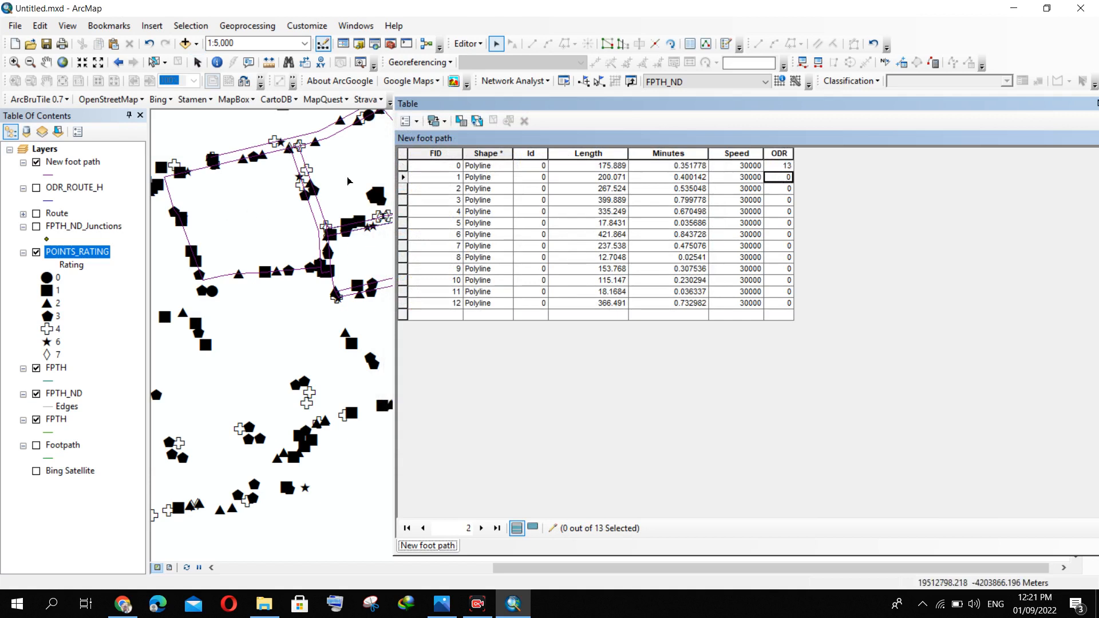
- Try to empty the ODR value of the FID 0 record and save the edits
double_click(777, 166)
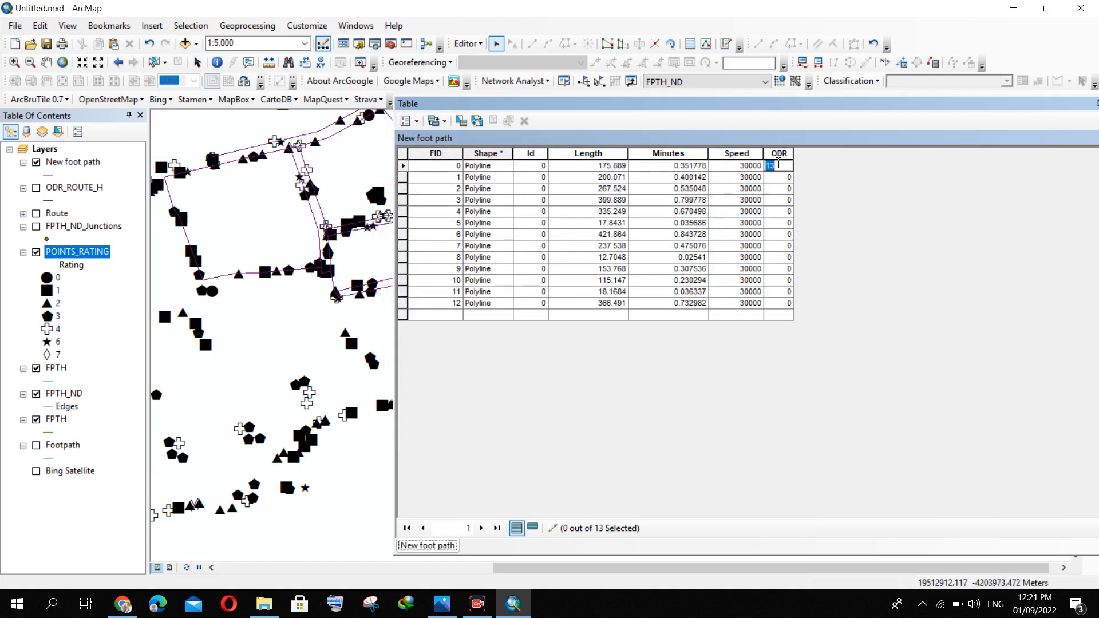
key("Delete")
left_click(474, 49)
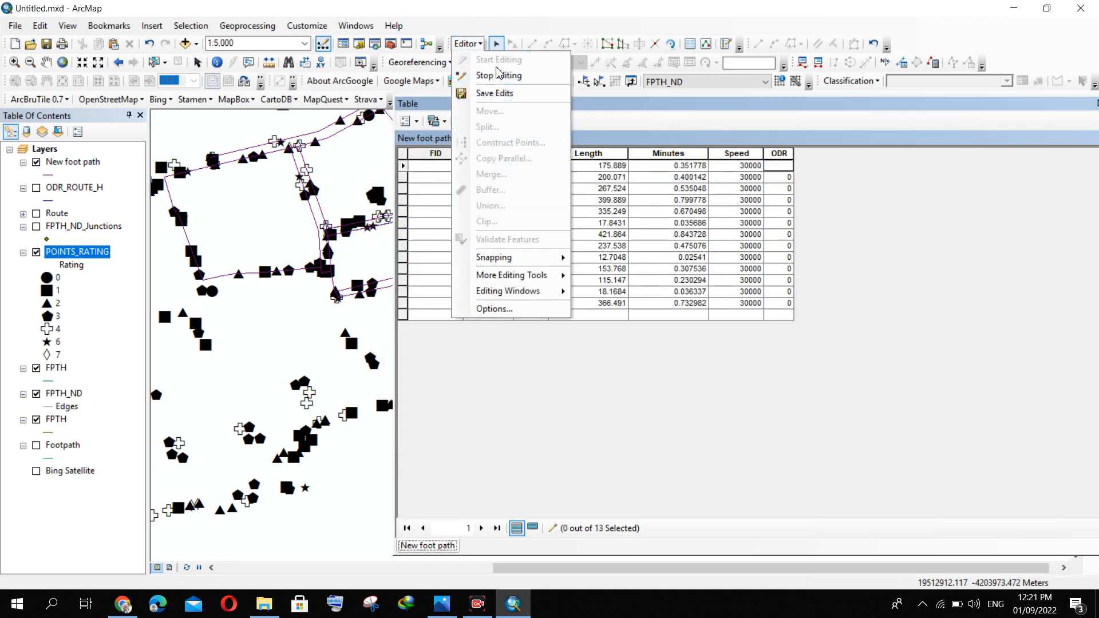
left_click(500, 93)
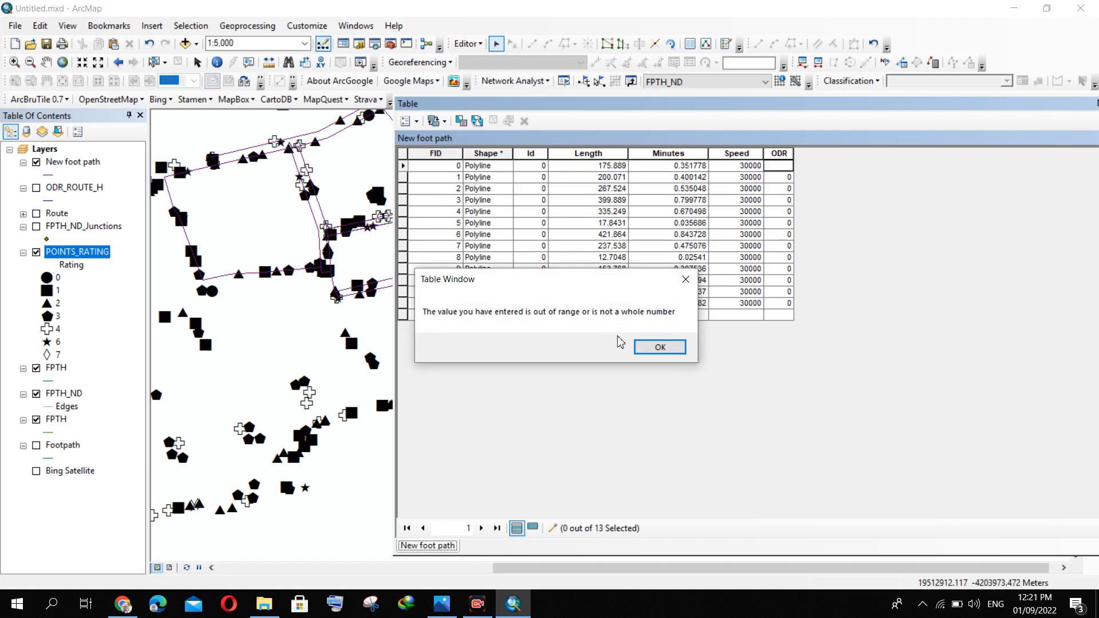
left_click(647, 346)
- Stop editing the New foot path layer and close its attribute table
left_click(468, 44)
left_click(492, 77)
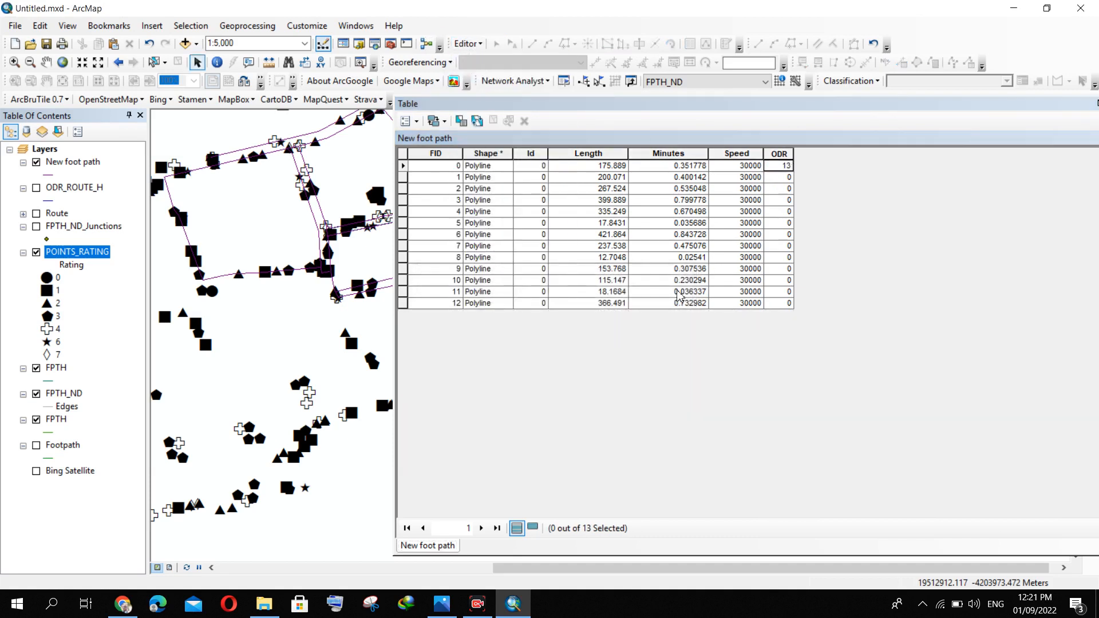
left_click_drag(667, 115, 571, 108)
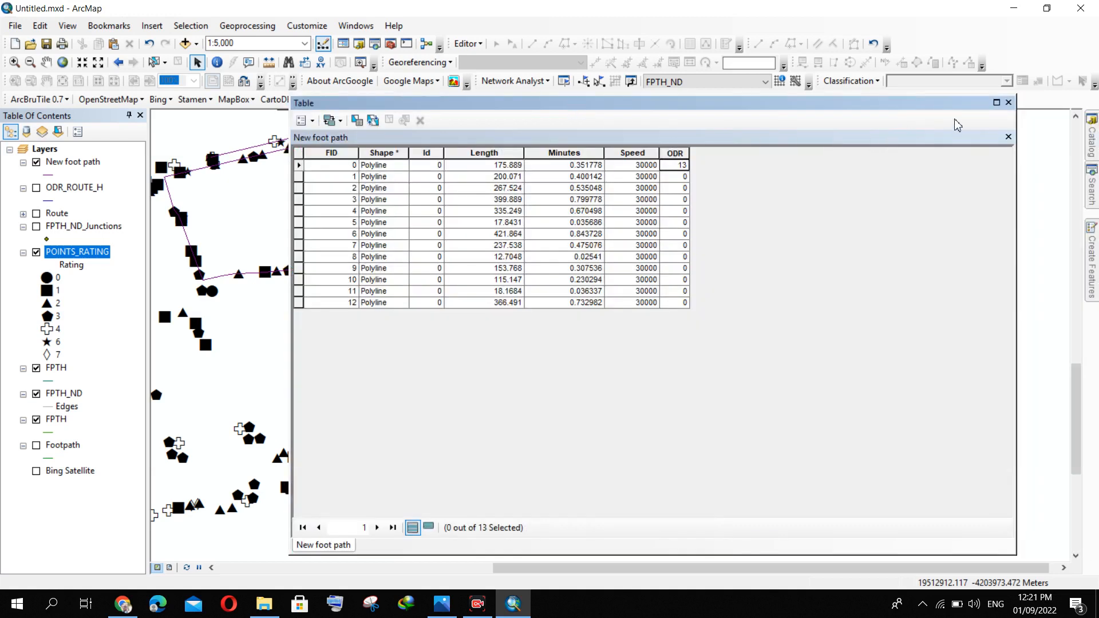
left_click(1009, 103)
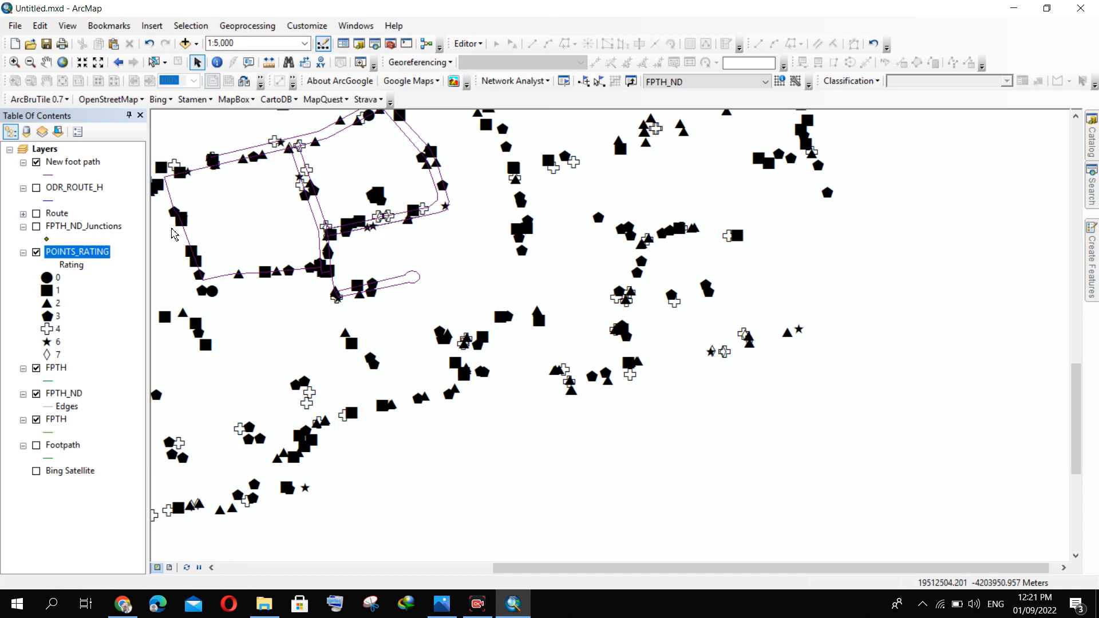
- Examine the rating points lying along the New foot path lines, especially around the lower-left corner of the footpath network
scroll(715, 309, "up", 2)
scroll(496, 280, "down", 1)
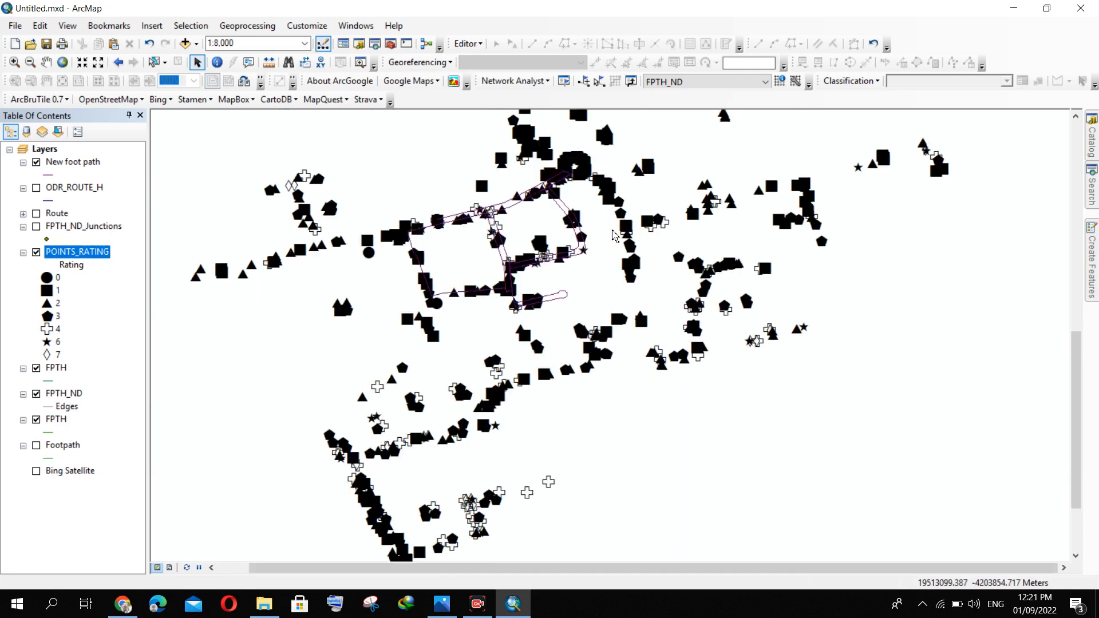
scroll(458, 247, "up", 1)
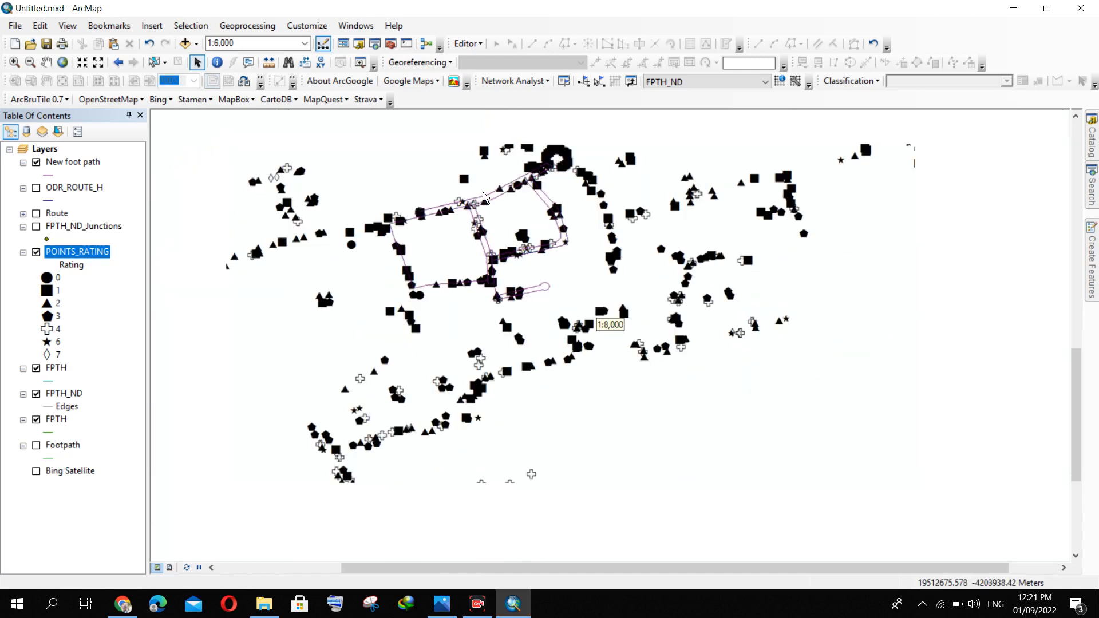
scroll(423, 237, "down", 2)
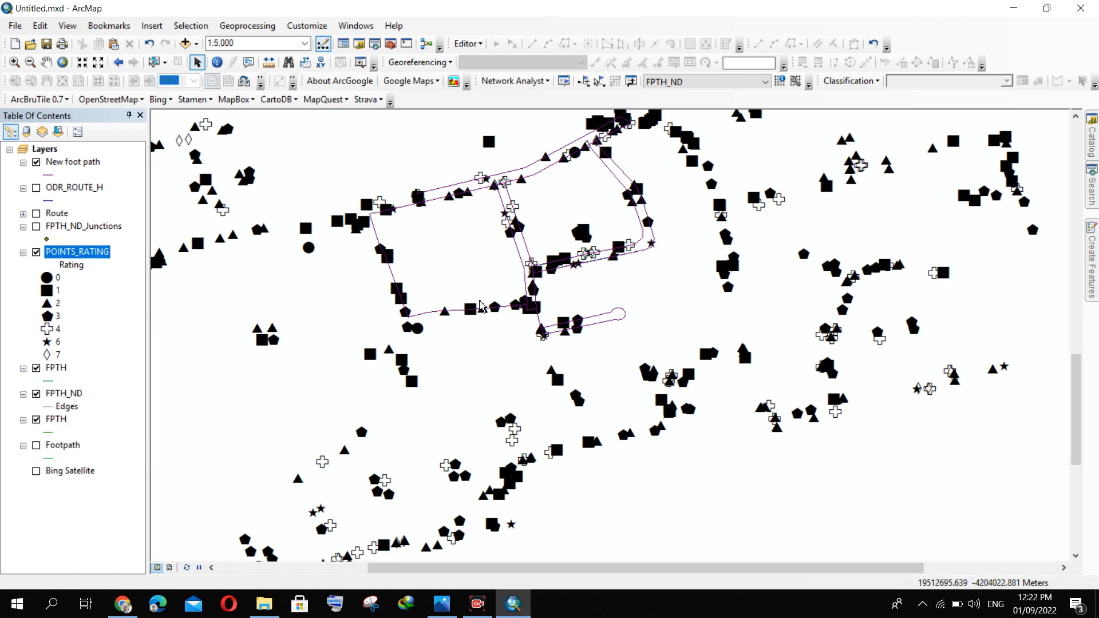
scroll(391, 296, "down", 1)
scroll(379, 300, "up", 1)
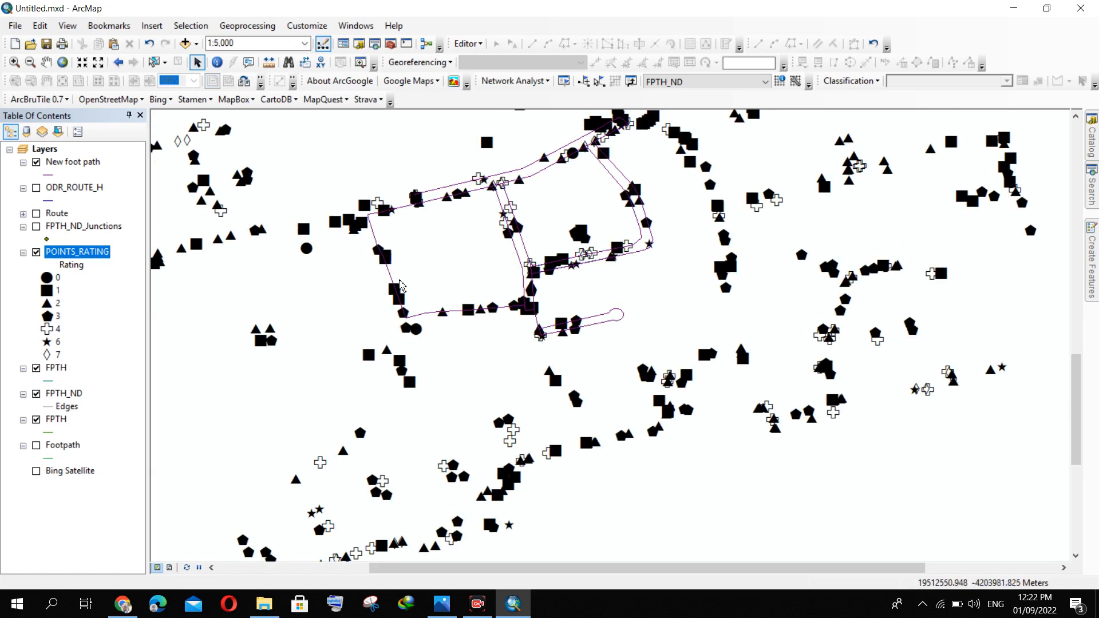
scroll(392, 281, "down", 1)
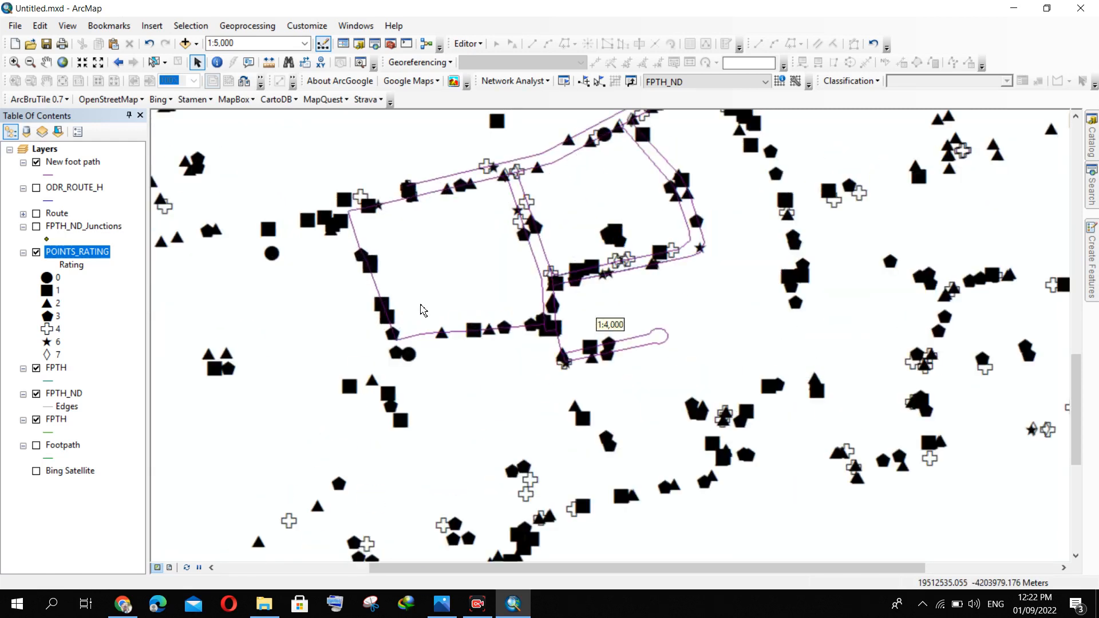
scroll(464, 357, "down", 3)
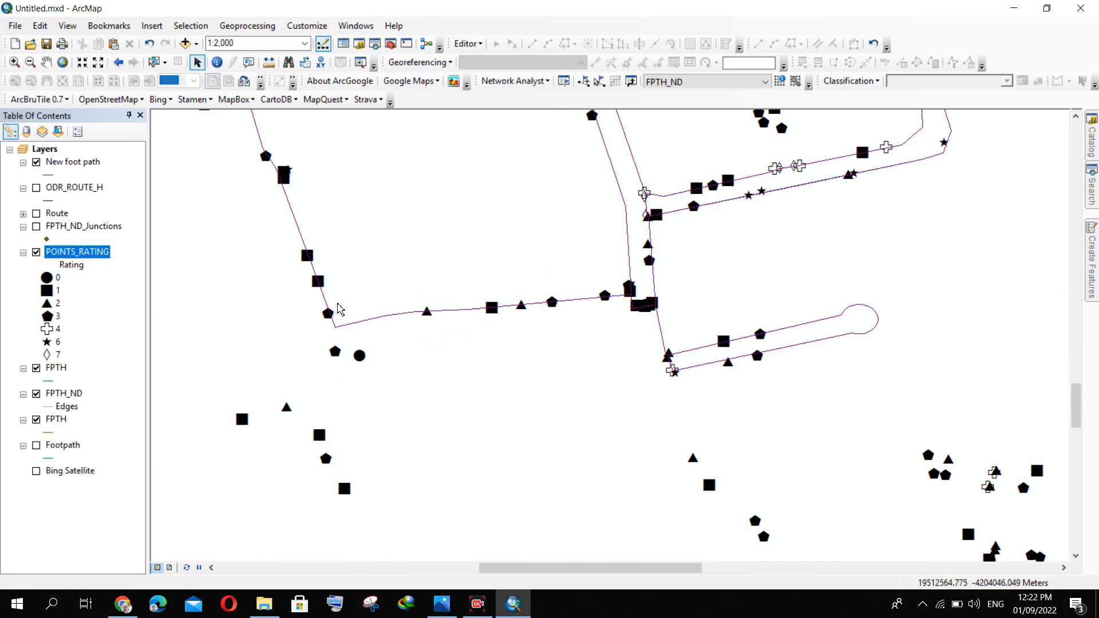
- Start a Select By Location query and mark New foot path as its target layer
left_click(191, 26)
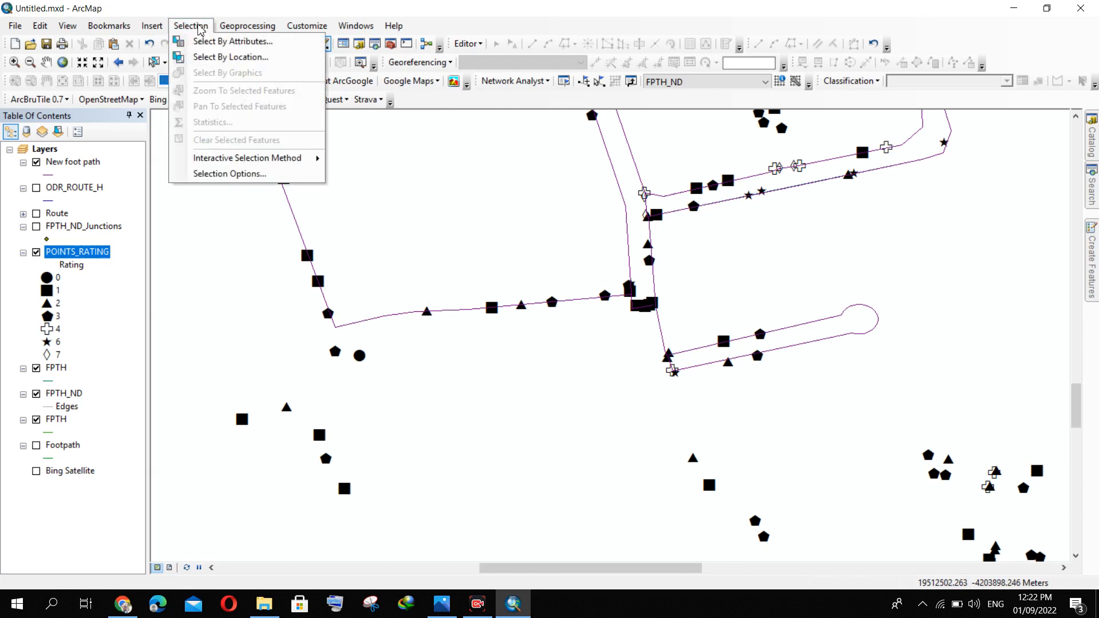
left_click(203, 54)
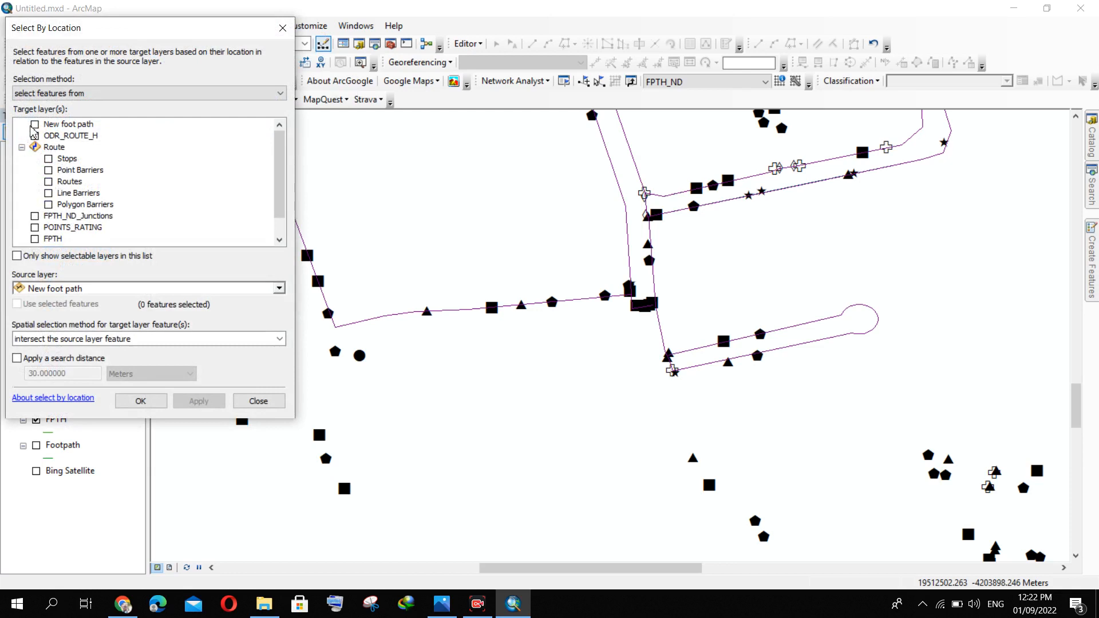
left_click(35, 126)
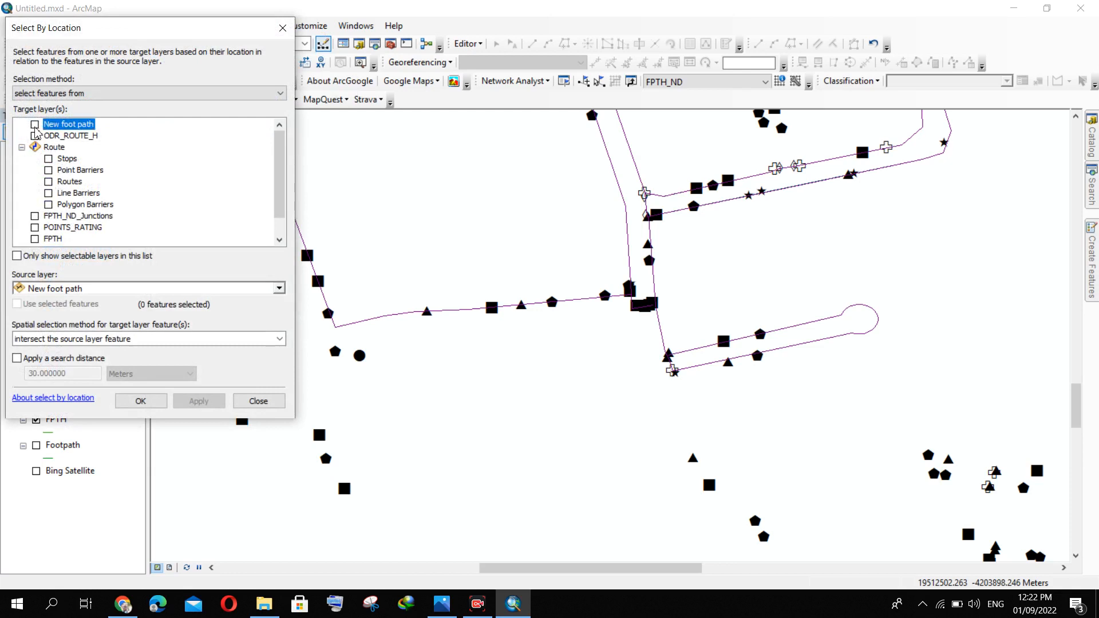
scroll(65, 202, "down", 1)
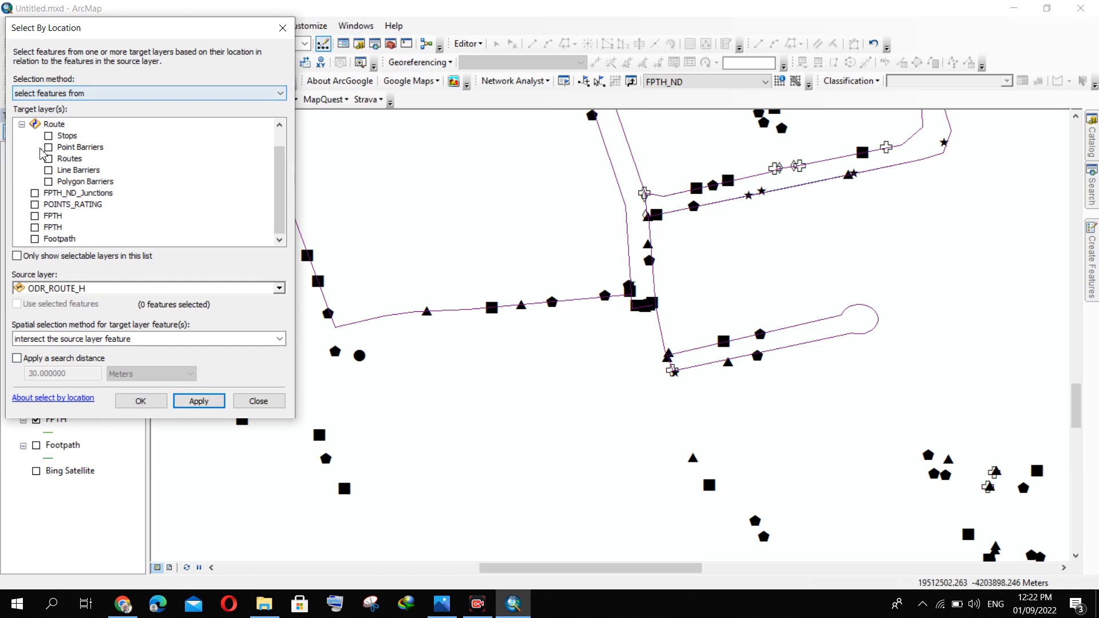
scroll(50, 171, "up", 1)
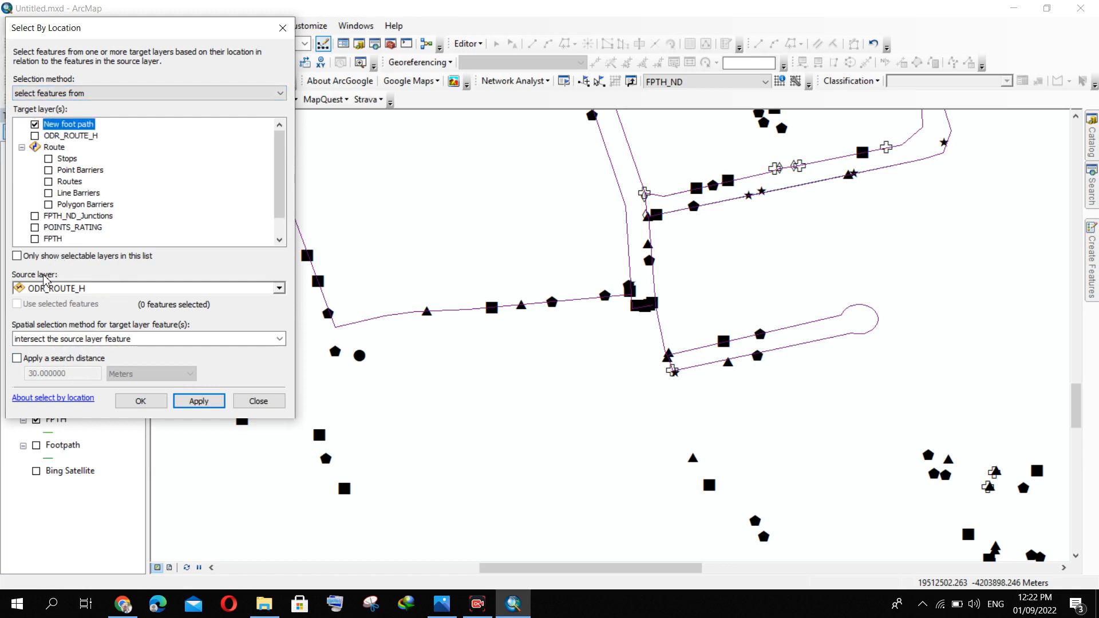
left_click(99, 289)
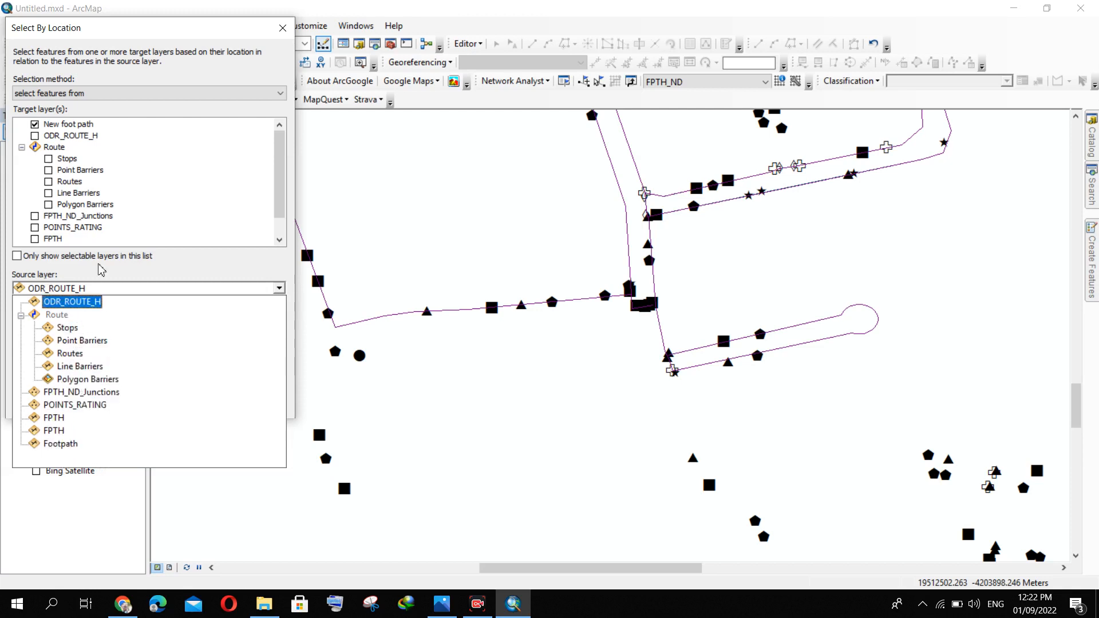
left_click(134, 136)
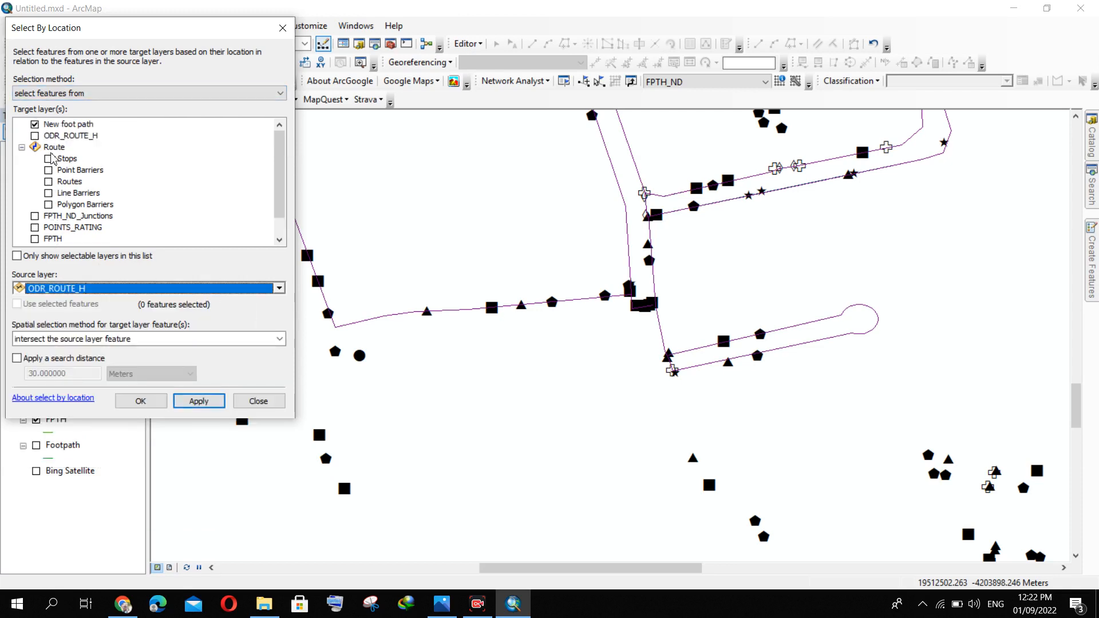
- Make POINTS_RATING the only target layer of the location query and New foot path its source layer
scroll(77, 150, "down", 1)
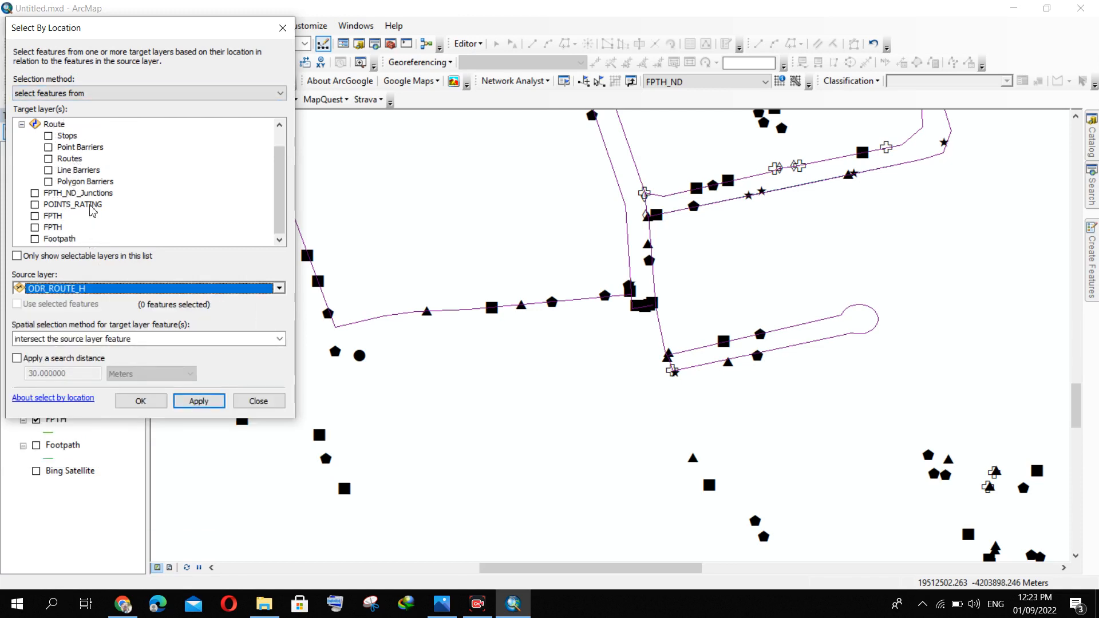
left_click(35, 205)
scroll(60, 161, "up", 1)
left_click(35, 125)
scroll(48, 158, "down", 1)
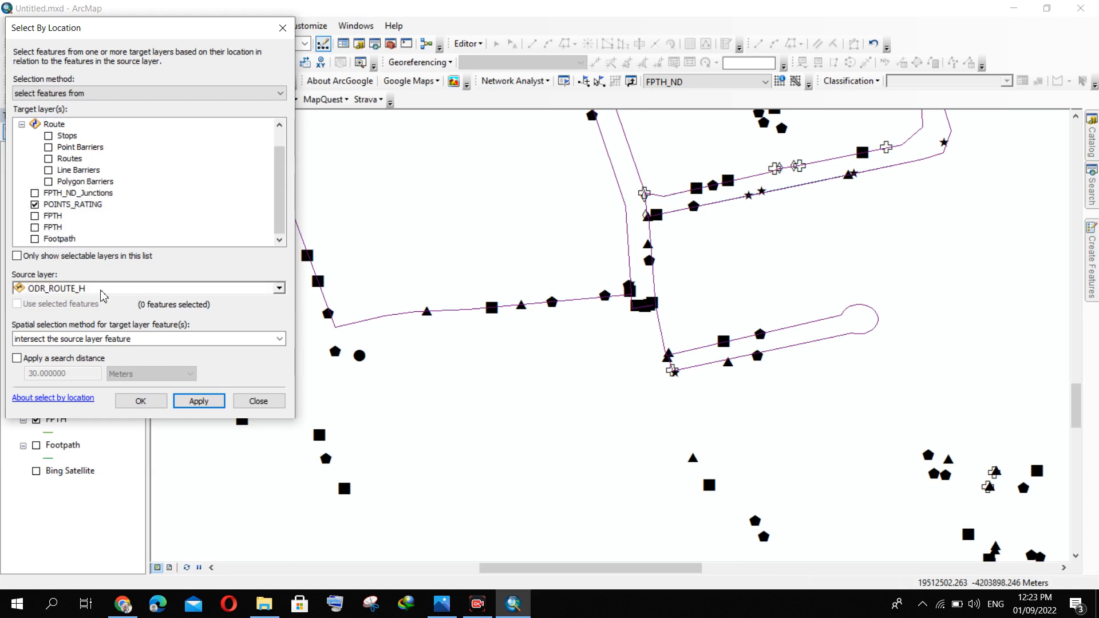
left_click(111, 289)
left_click(86, 302)
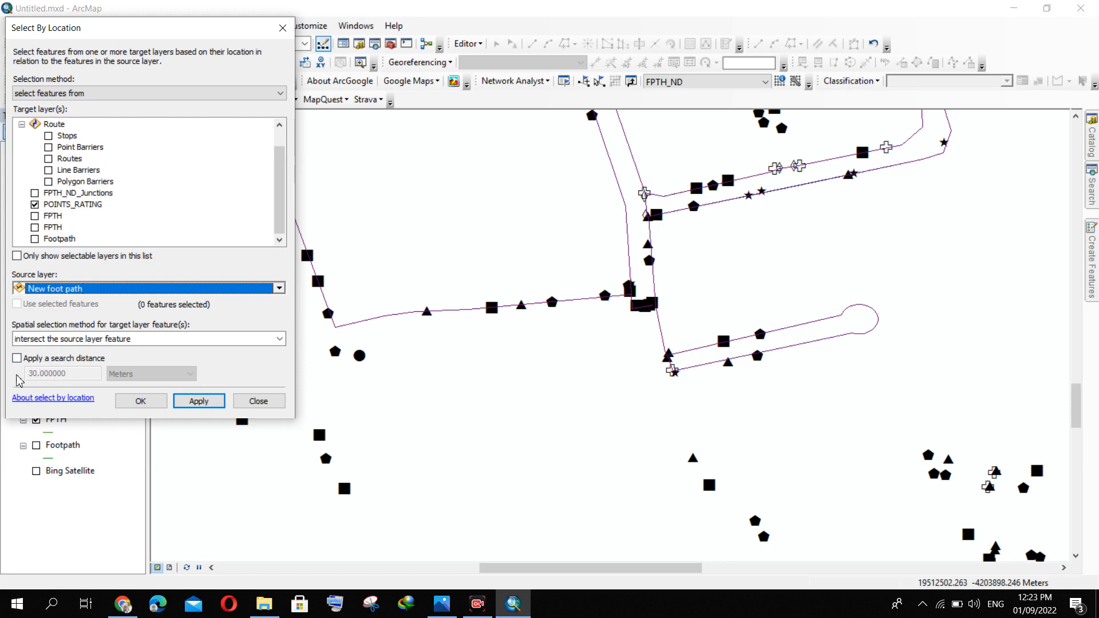
- Try to select the rating points that intersect the New foot path lines, without a search distance
left_click(117, 341)
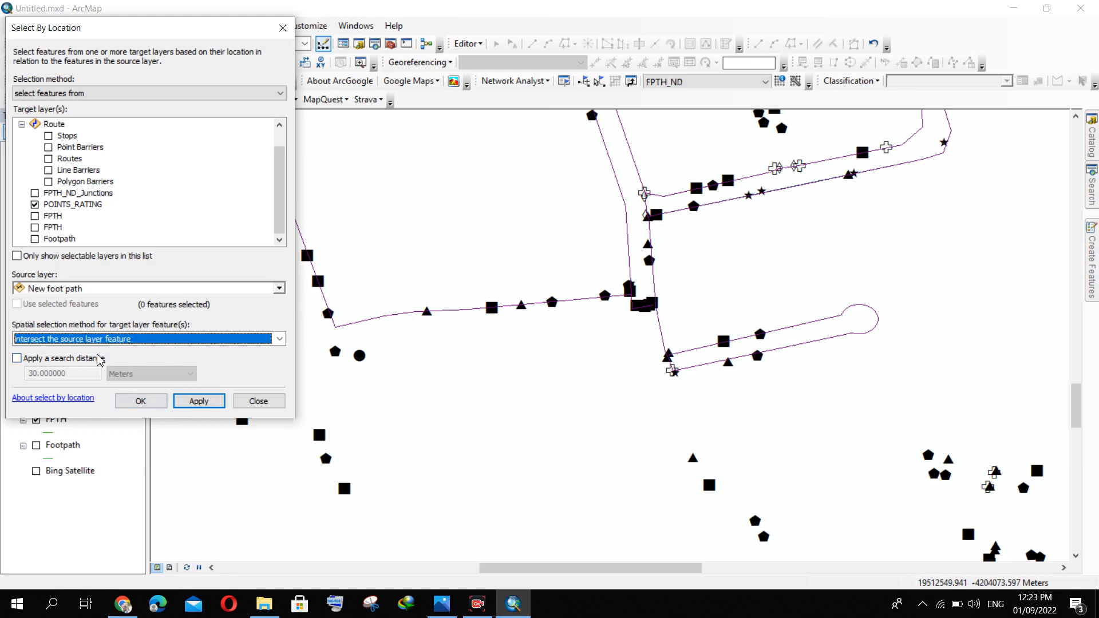
left_click(184, 404)
left_click(185, 404)
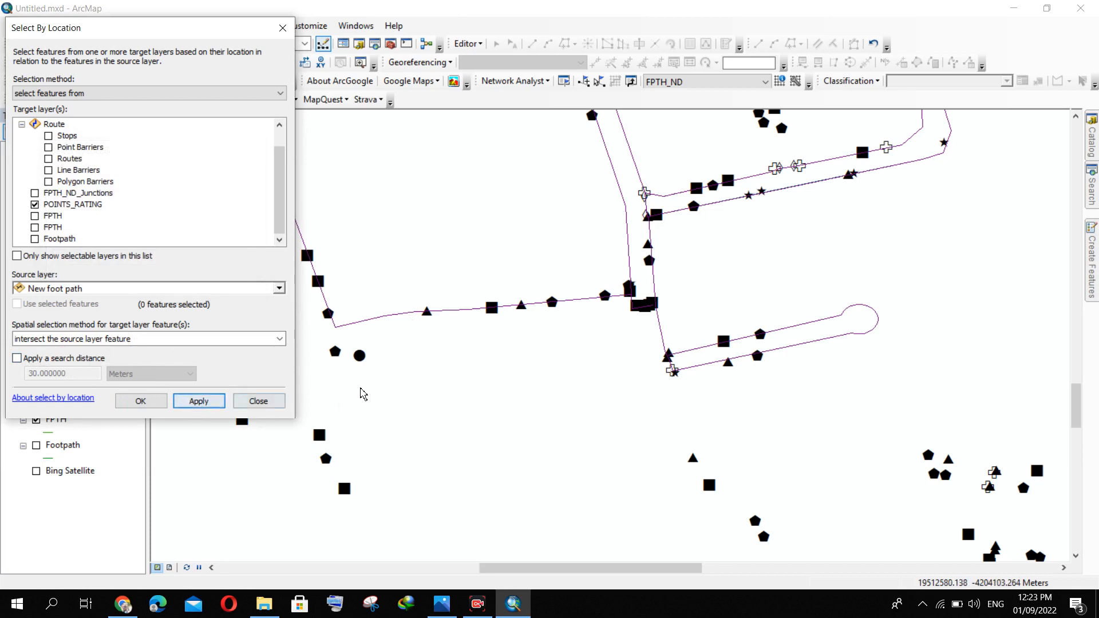
- Select the rating points around the New foot path lines using a 30-metre search distance and examine which ones are picked
scroll(446, 338, "up", 3)
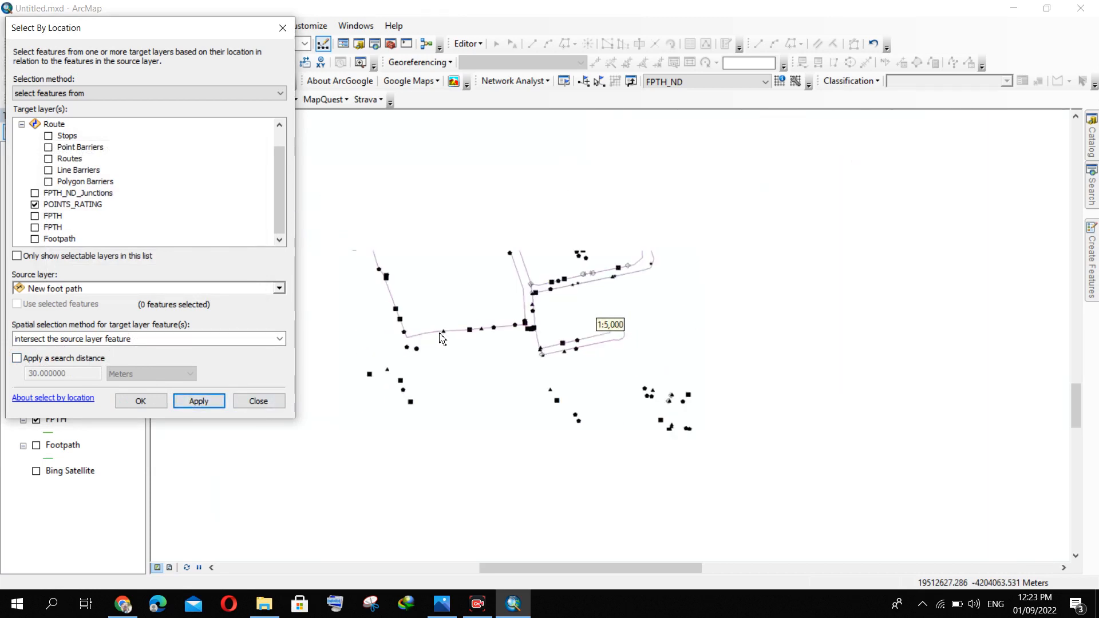
scroll(445, 338, "down", 4)
left_click(18, 360)
left_click(198, 402)
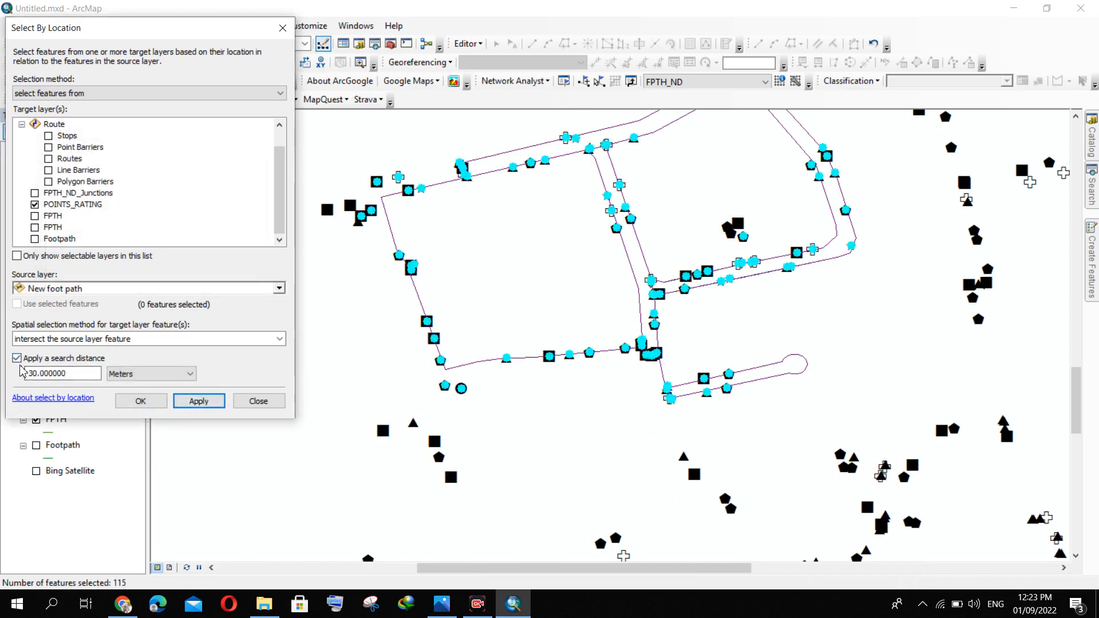
scroll(472, 407, "up", 1)
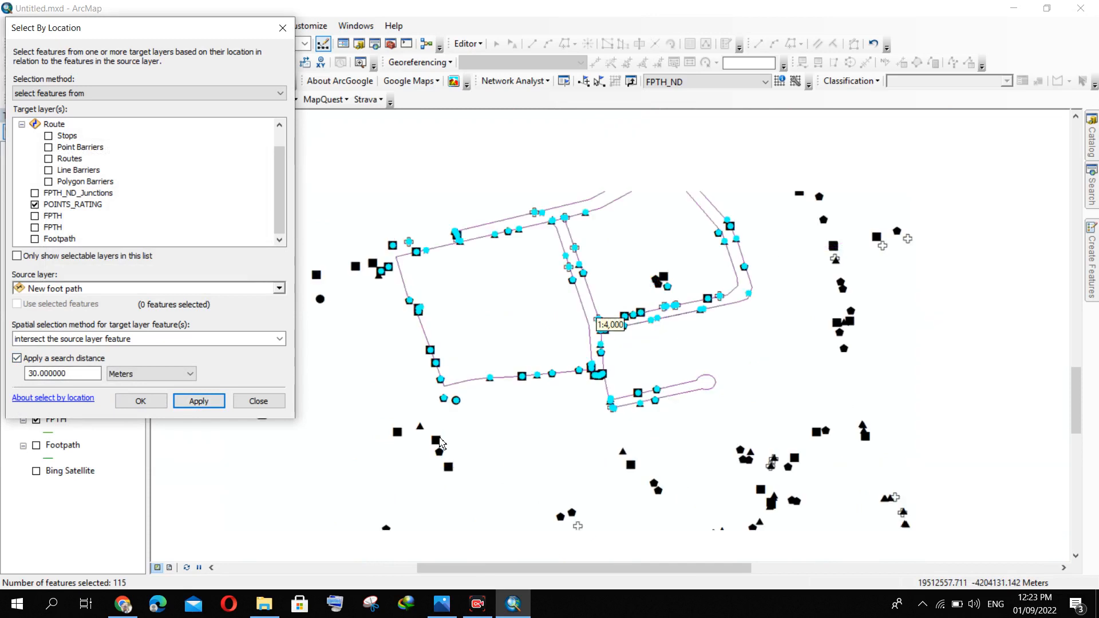
scroll(441, 298, "up", 2)
scroll(441, 298, "down", 3)
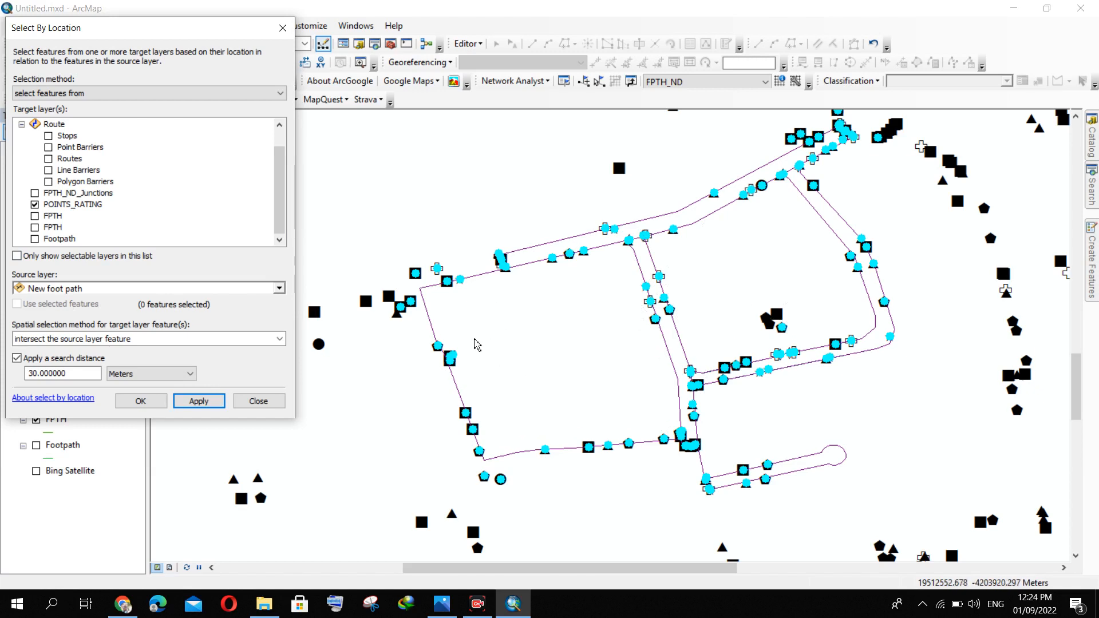
- Turn off the search distance, leave the location query and clear the selected rating points
left_click(17, 359)
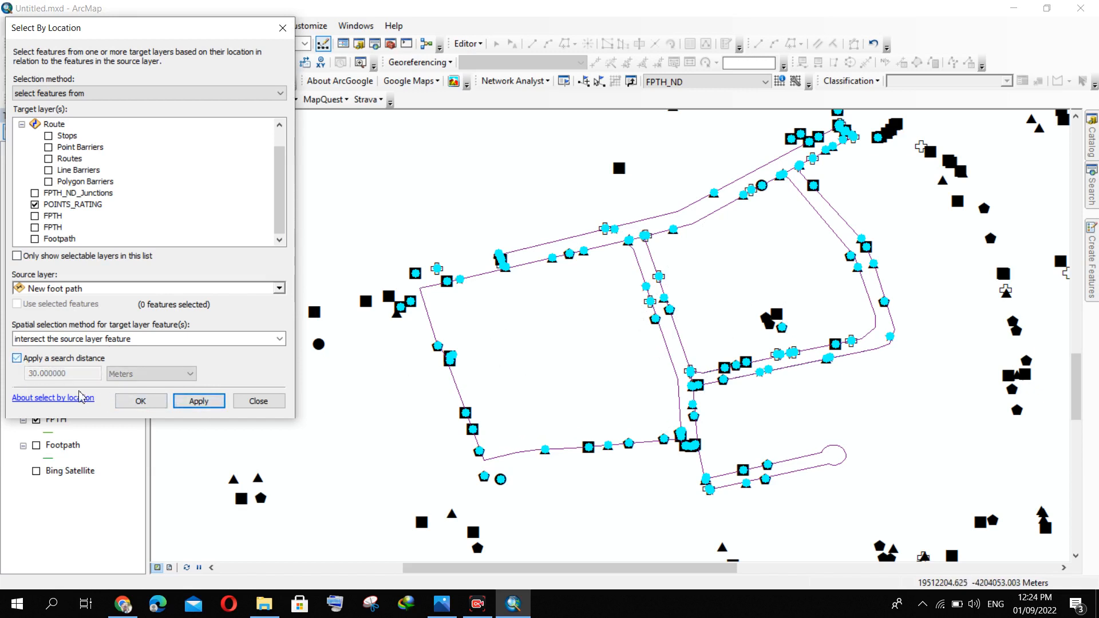
left_click(246, 403)
left_click(191, 26)
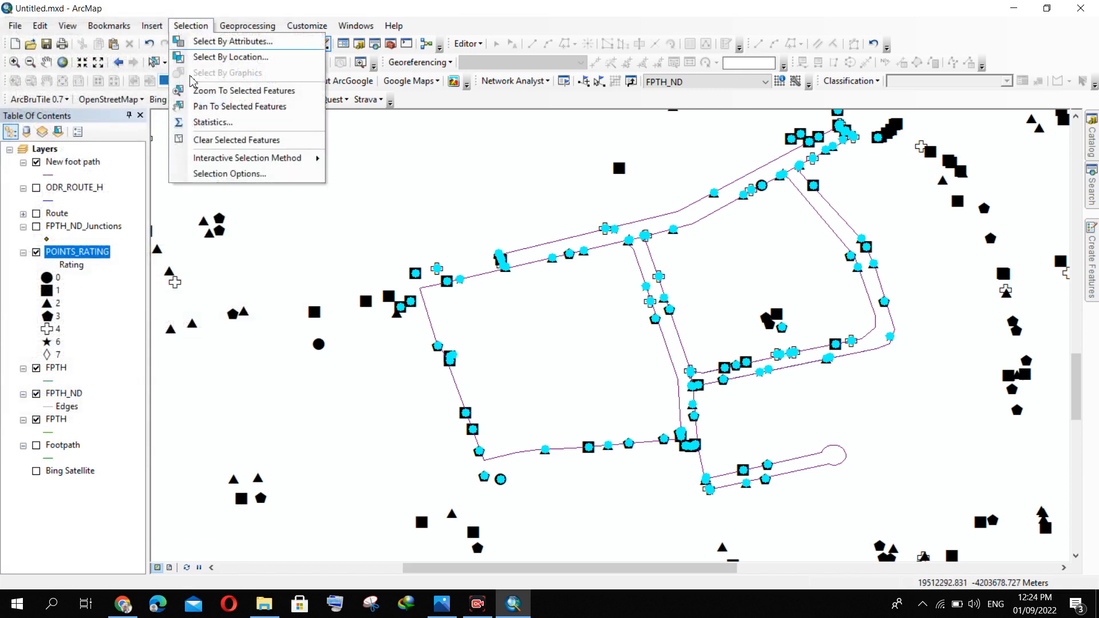
left_click(220, 140)
scroll(490, 245, "up", 2)
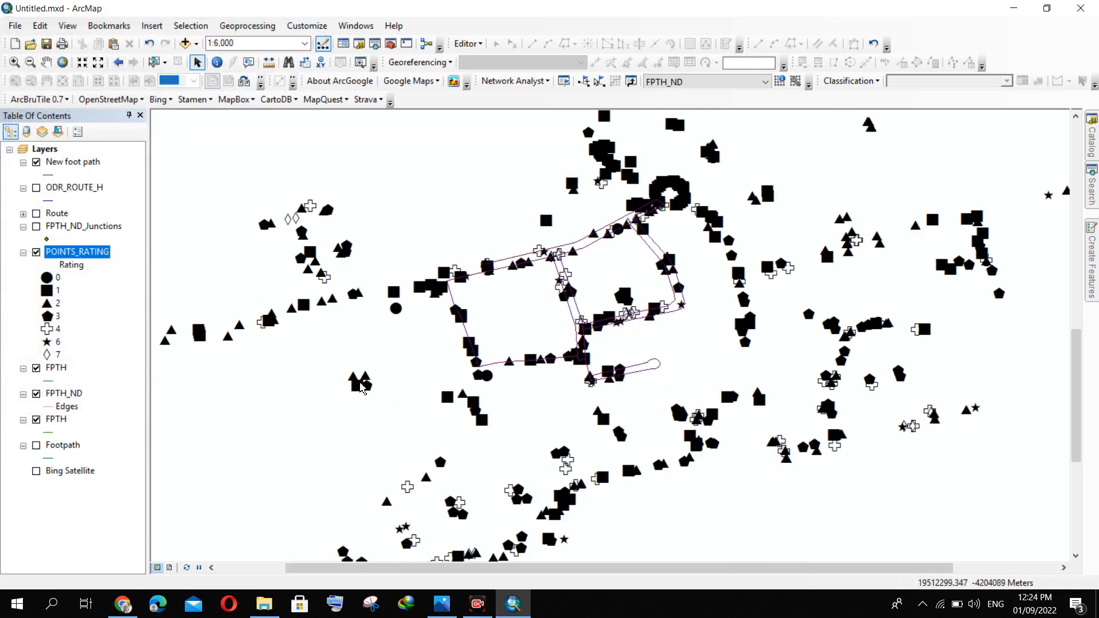
- Review the ODR values in the New foot path attribute table and the rating points surrounding the footpath lines
right_click(57, 166)
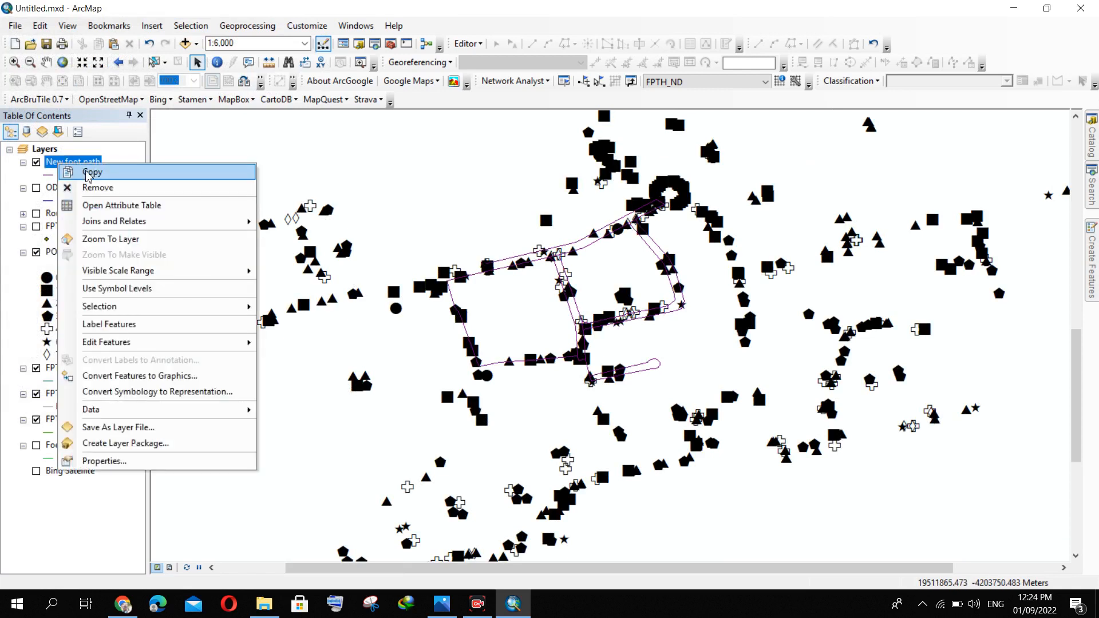
left_click(95, 203)
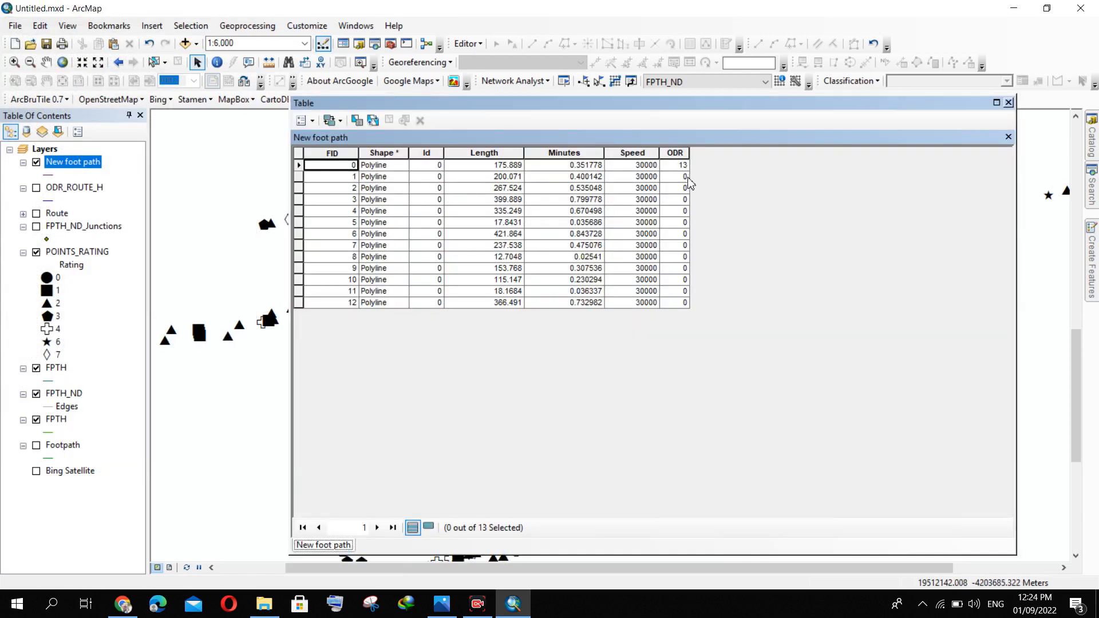
left_click(1009, 102)
scroll(463, 289, "up", 2)
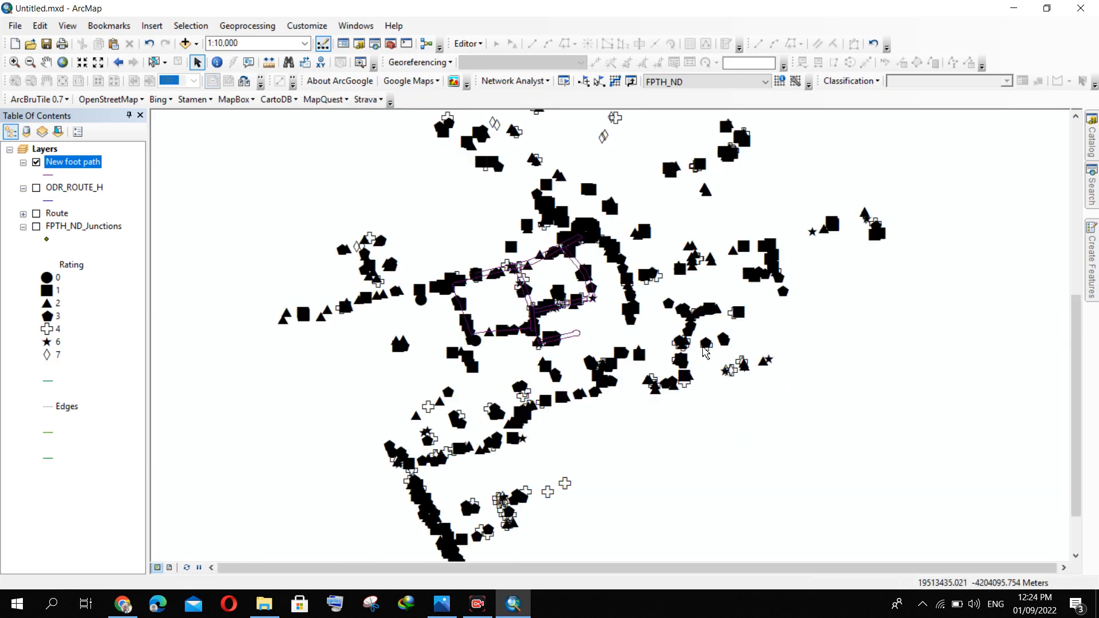
scroll(502, 318, "down", 2)
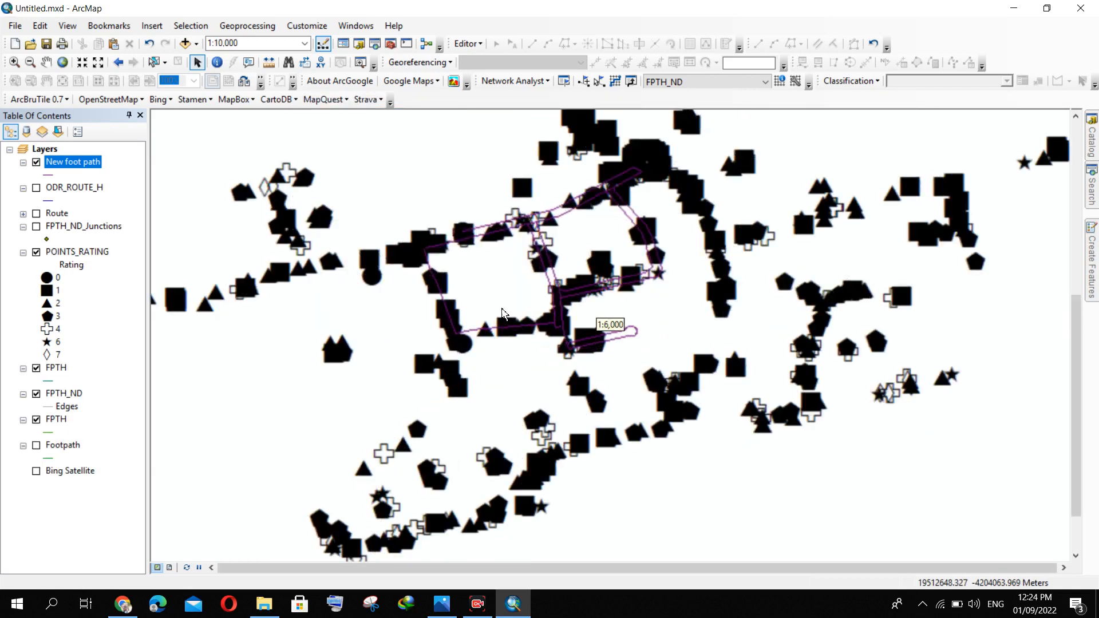
scroll(574, 232, "down", 1)
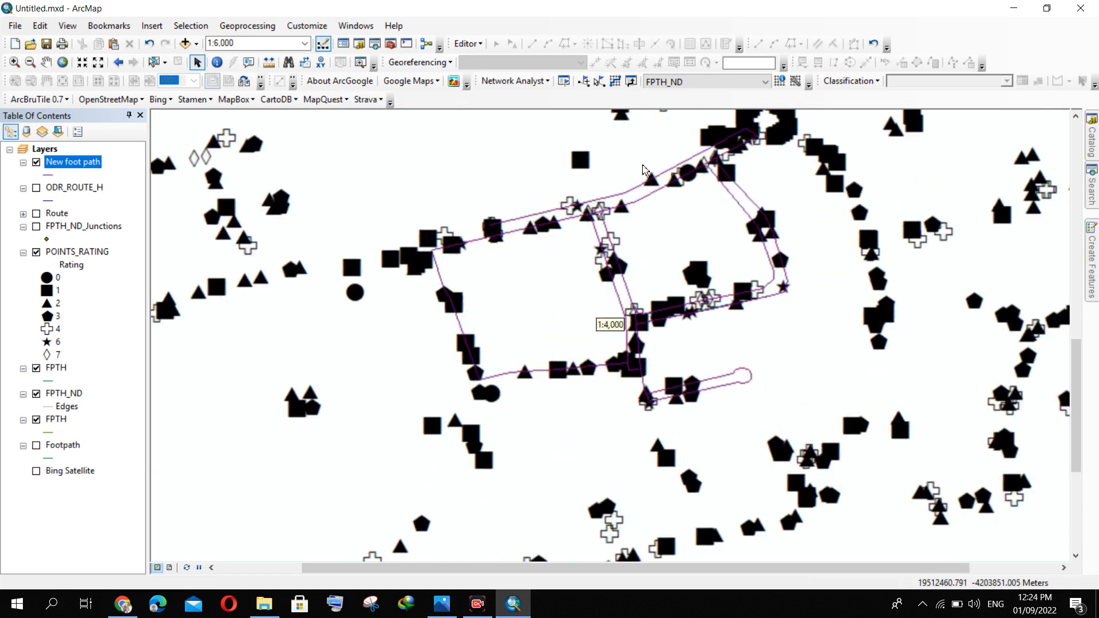